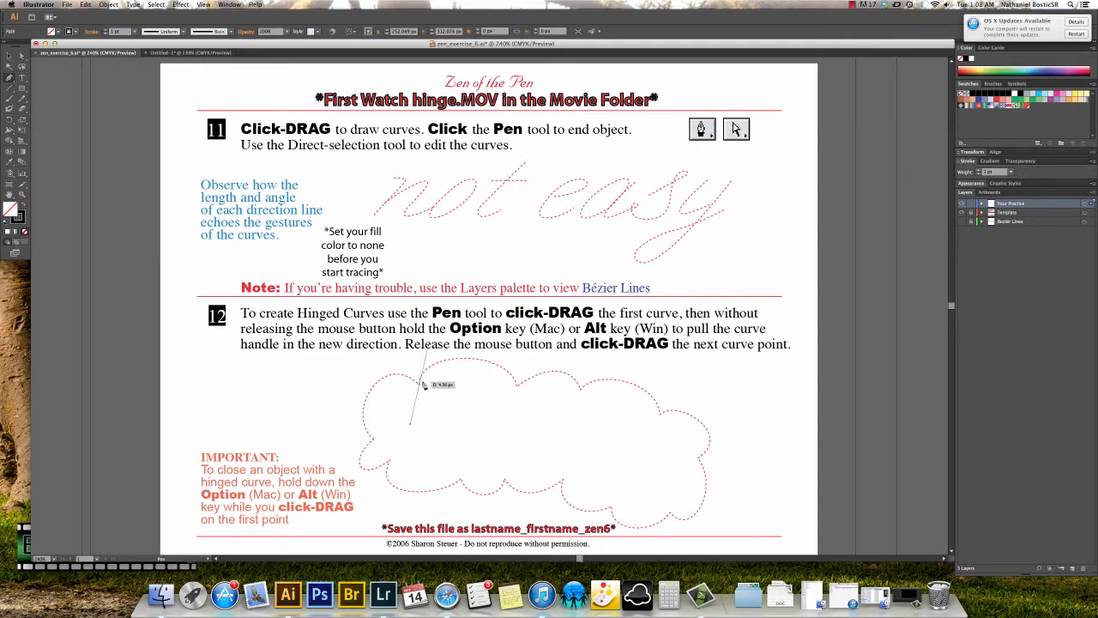
- Undo the starting anchor and place it again at the cloud template's upper-left notch, with its direction handle pointing steeply upward
key(super+equal)
key(super+equal)
key(super+equal)
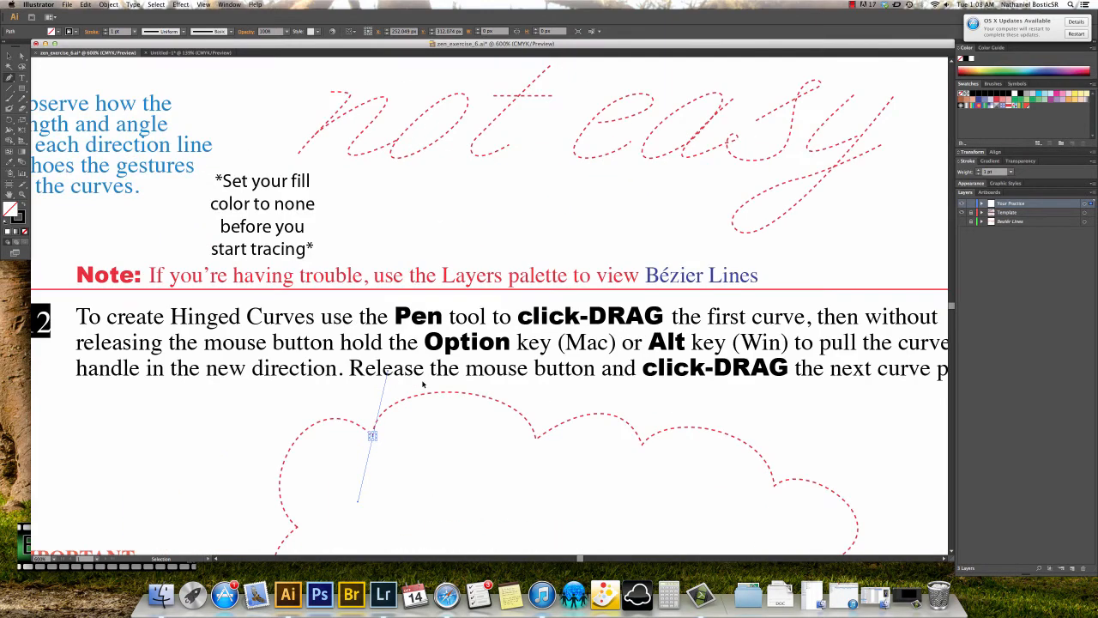
drag(404, 425, 446, 319)
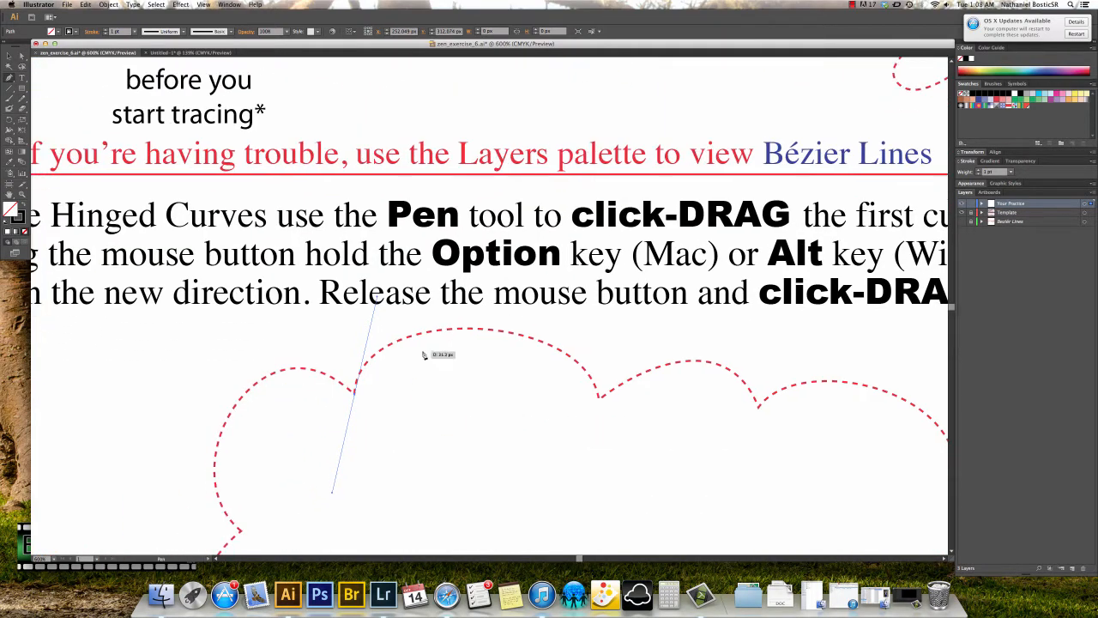
key(super+z)
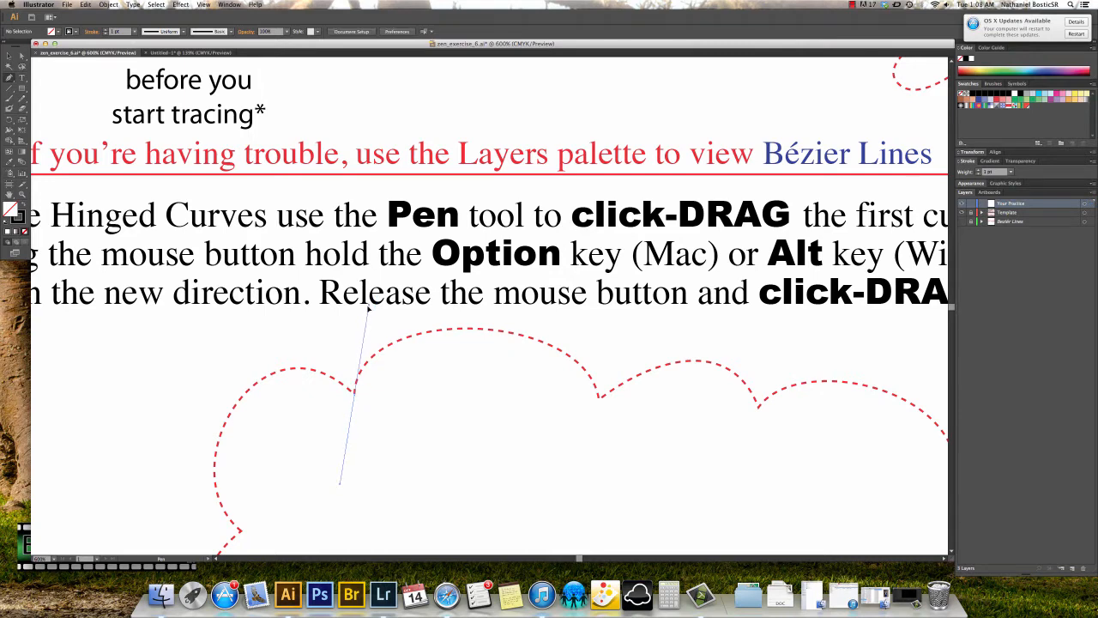
mouse_move(367, 293)
mouse_down()
mouse_move(426, 302)
mouse_move(363, 292)
mouse_up()
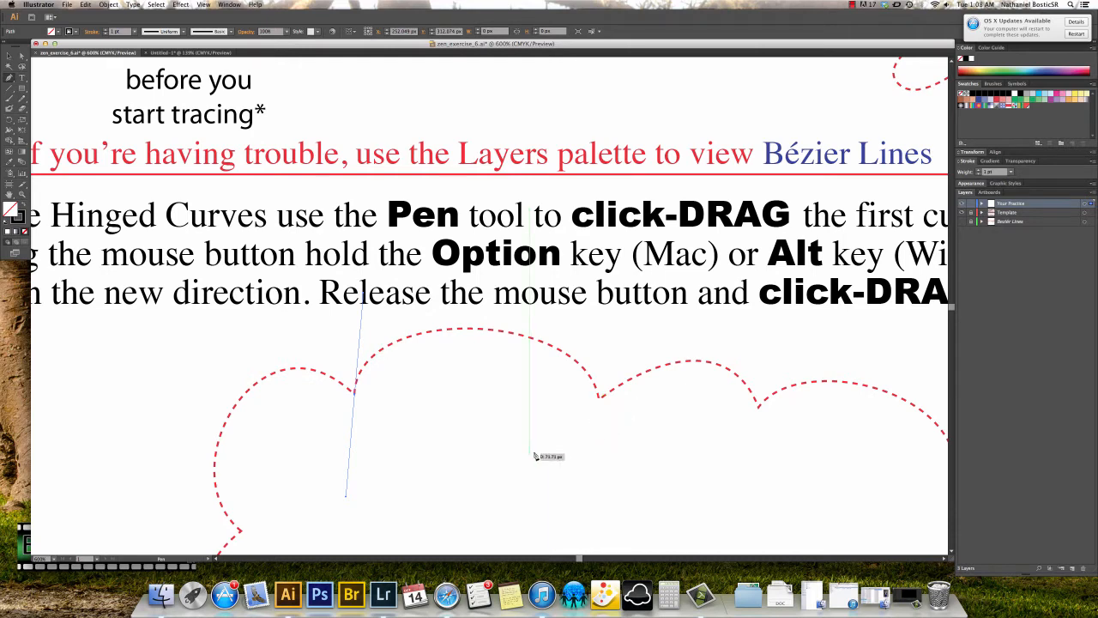
- Trace the wide top bump of the cloud with the Pen tool, hinging the handles at its right-hand notch
drag(600, 400, 671, 349)
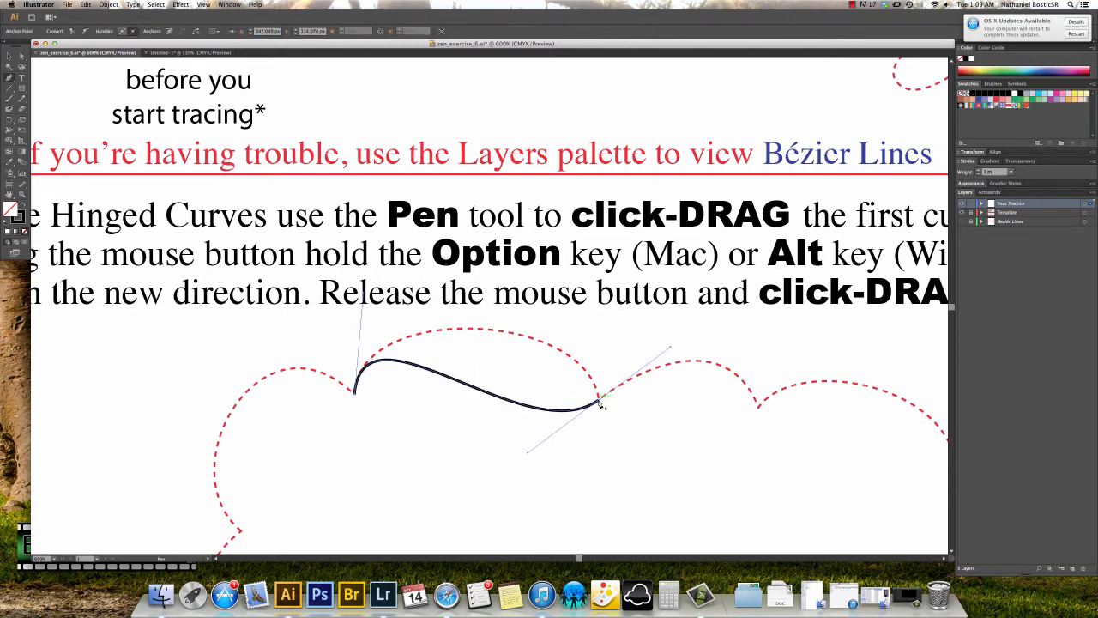
drag(601, 403, 520, 377)
drag(528, 454, 579, 313)
drag(589, 318, 589, 316)
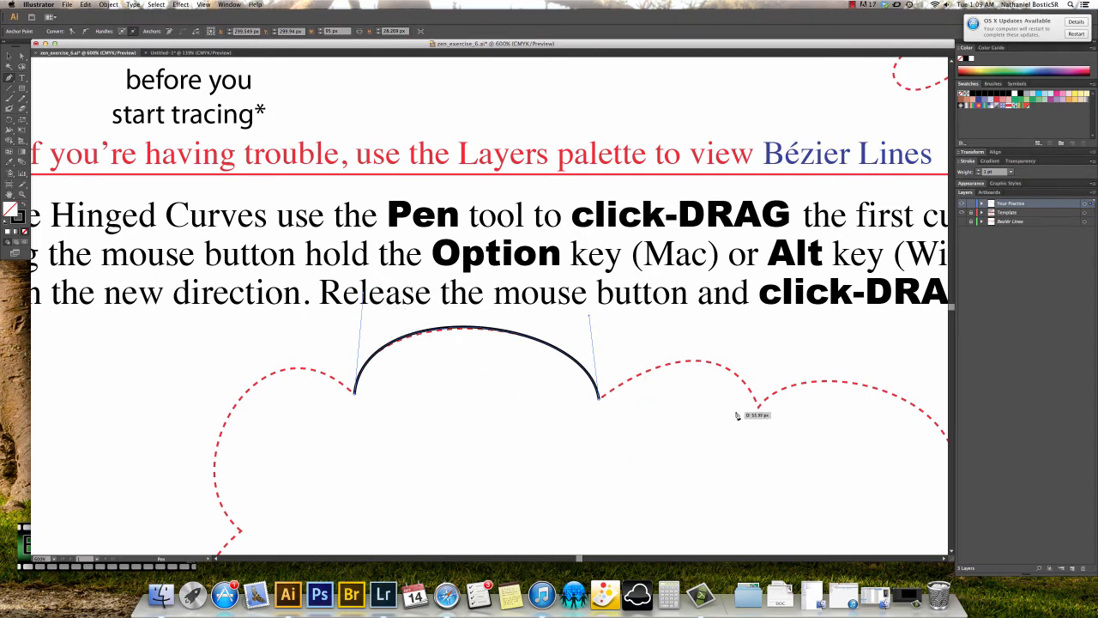
- Trace the next two top bumps of the cloud with hinged curves, bending each incoming handle to match the dashed template
mouse_move(755, 415)
mouse_down()
mouse_move(507, 326)
mouse_move(552, 345)
mouse_move(537, 335)
mouse_move(586, 294)
mouse_move(597, 265)
mouse_up()
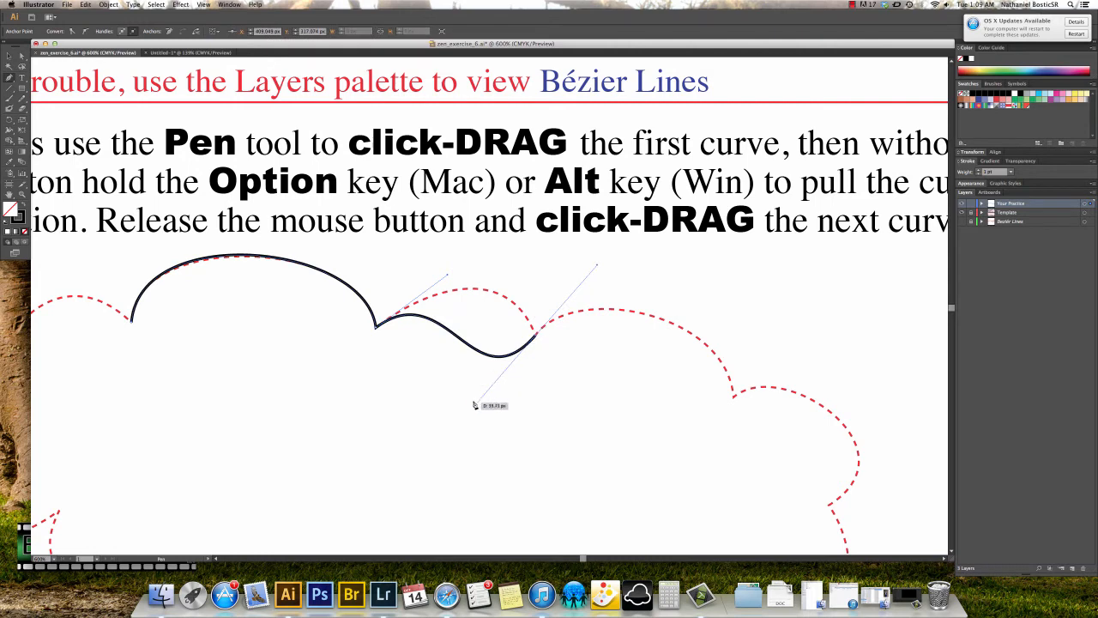
key(alt)
drag(474, 407, 508, 274)
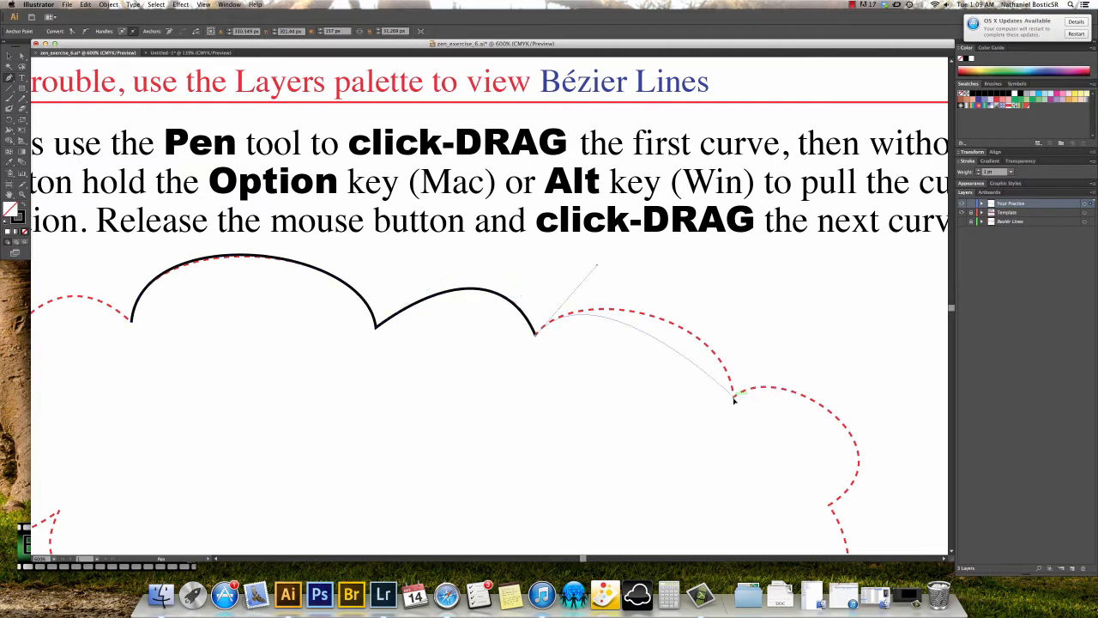
drag(734, 399, 828, 326)
key(alt)
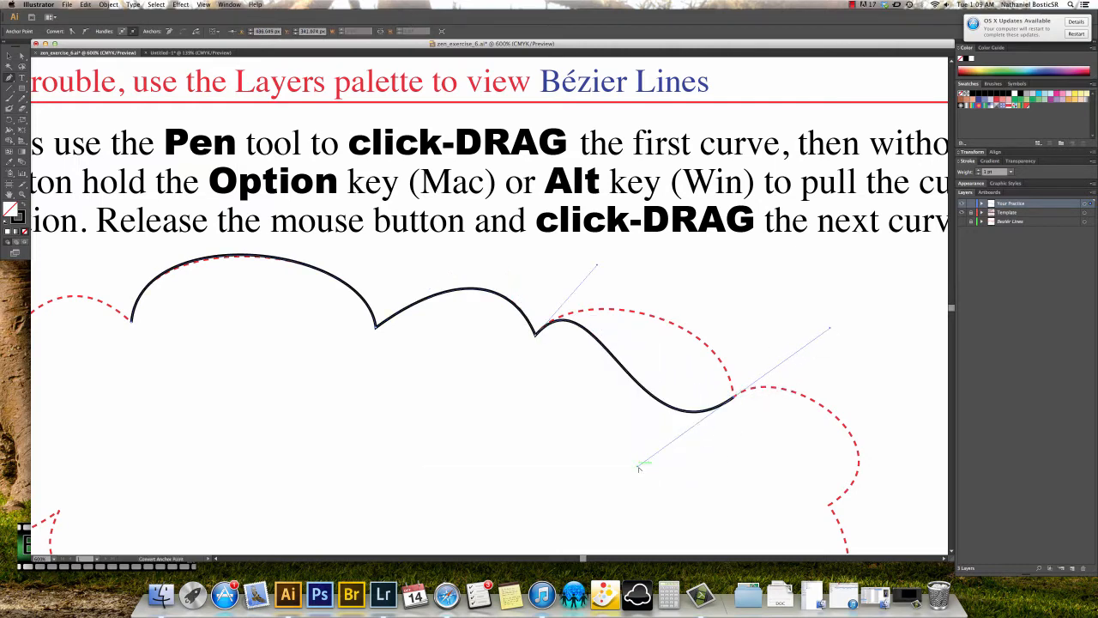
drag(637, 468, 737, 337)
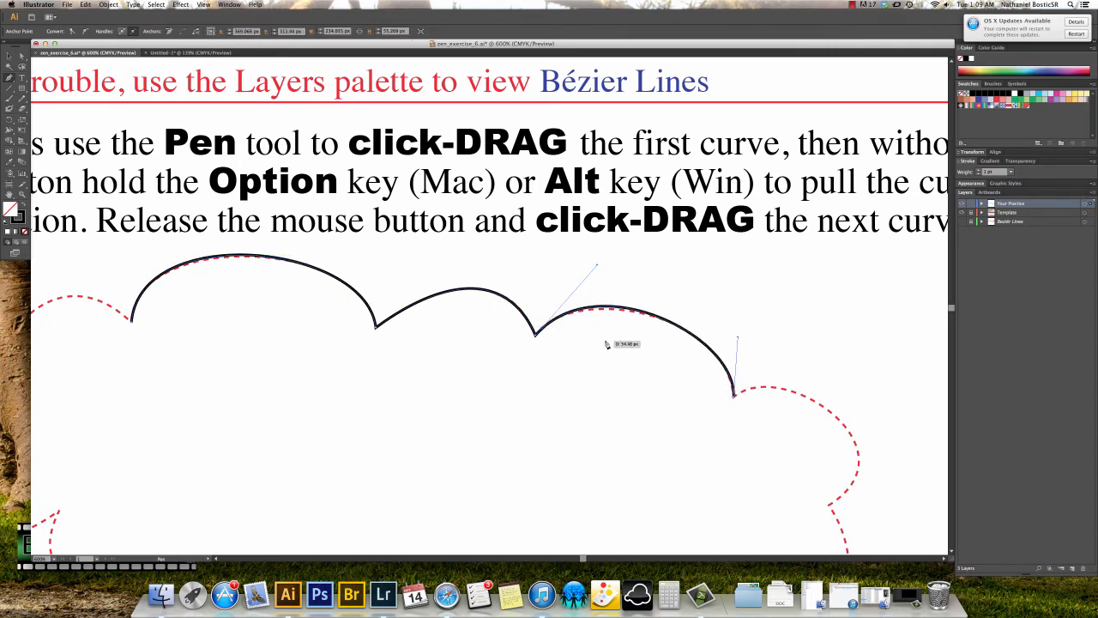
- Trace the two bumps on the cloud's right side with hinged curves, down to the lower-right notch
drag(632, 369, 448, 270)
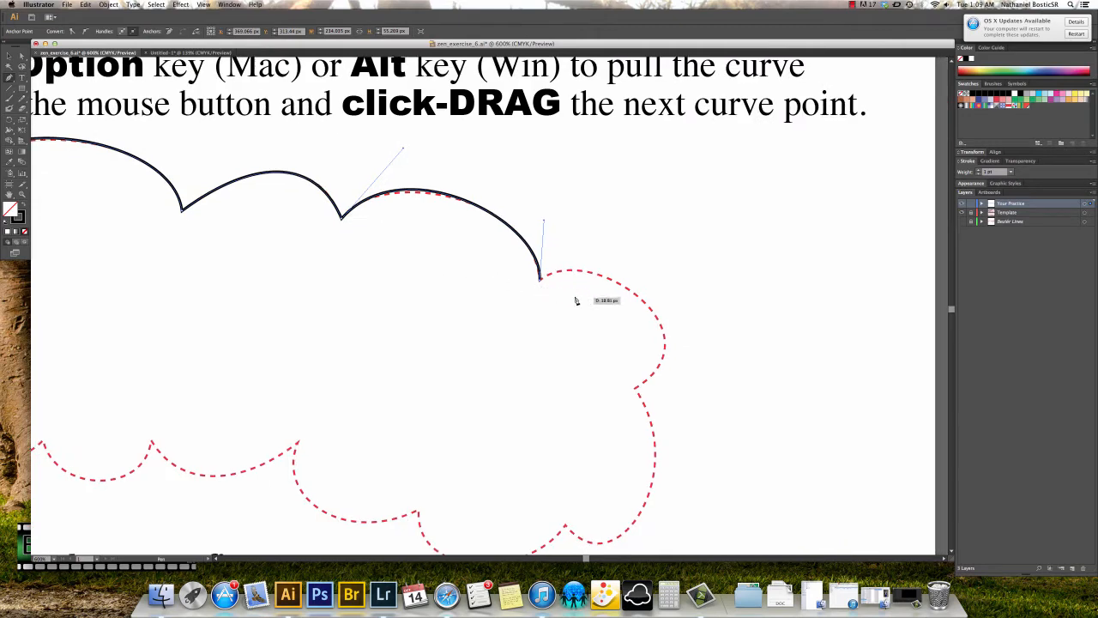
drag(636, 388, 663, 439)
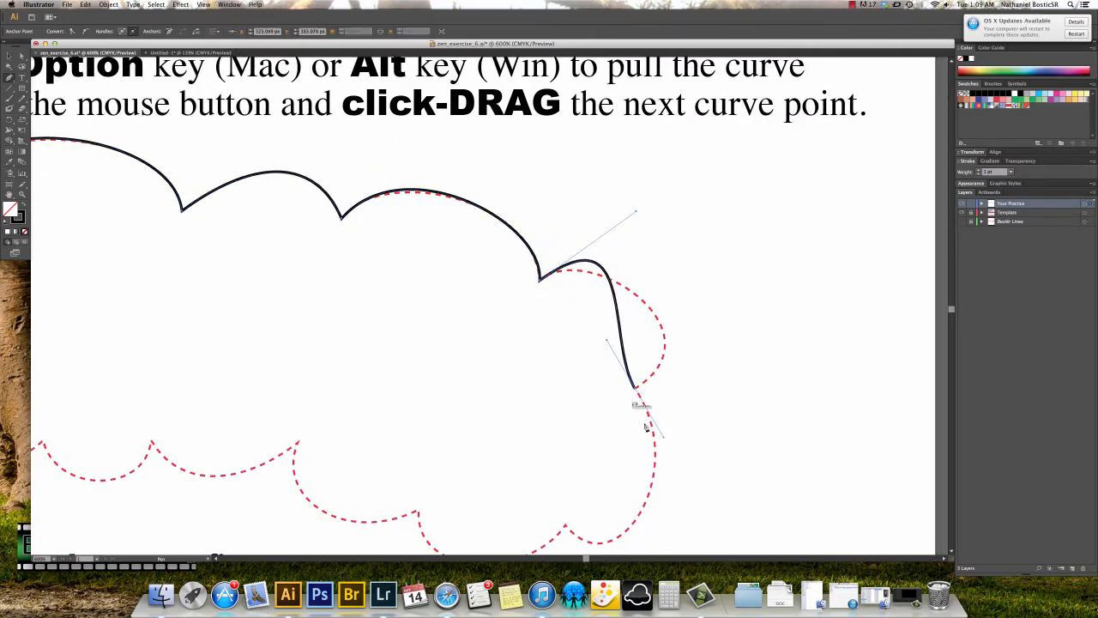
drag(607, 343, 708, 347)
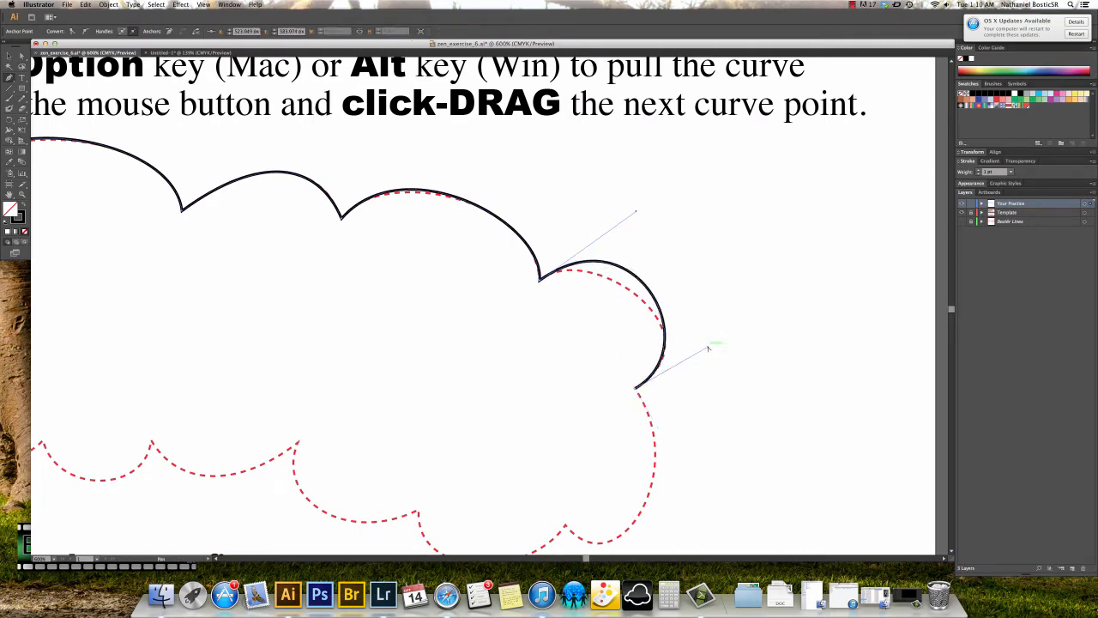
scroll(639, 439, down, 5)
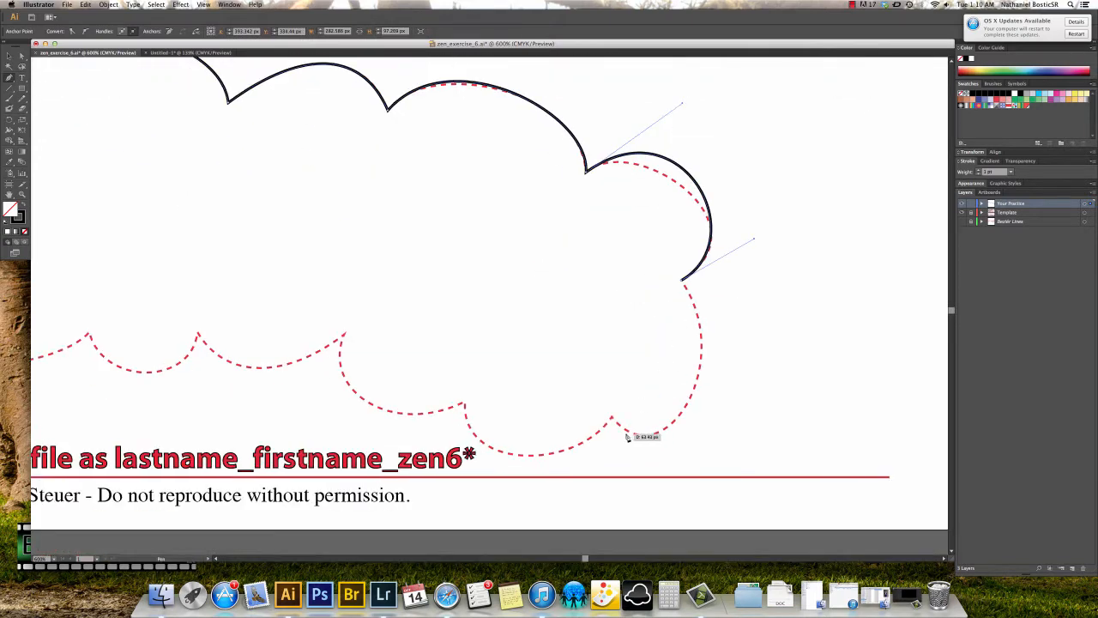
drag(613, 420, 544, 346)
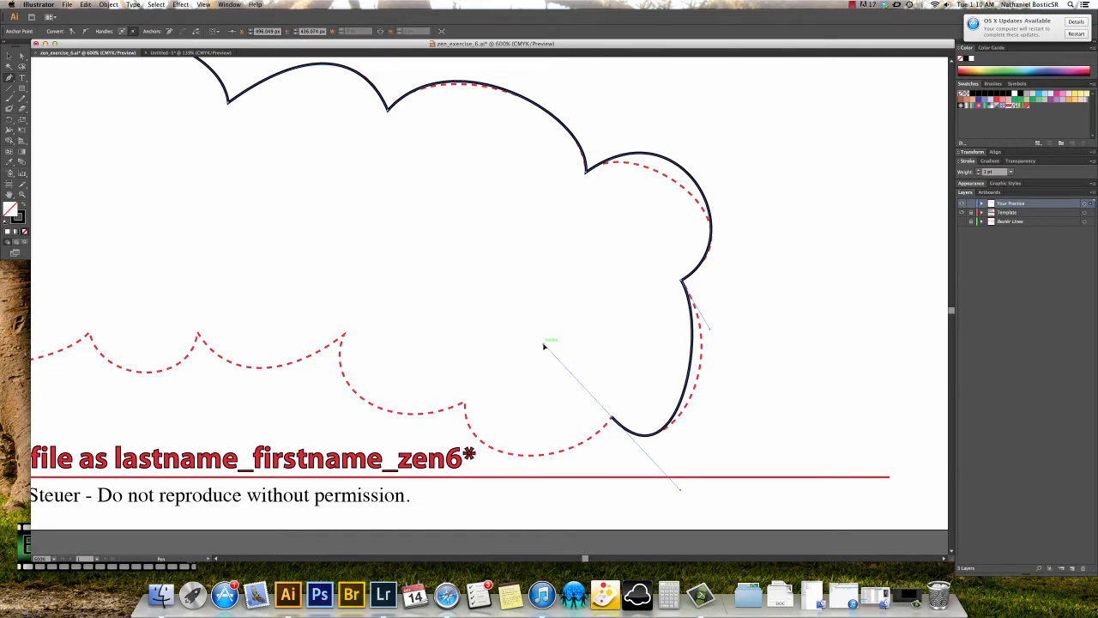
drag(544, 345, 571, 423)
drag(575, 465, 574, 464)
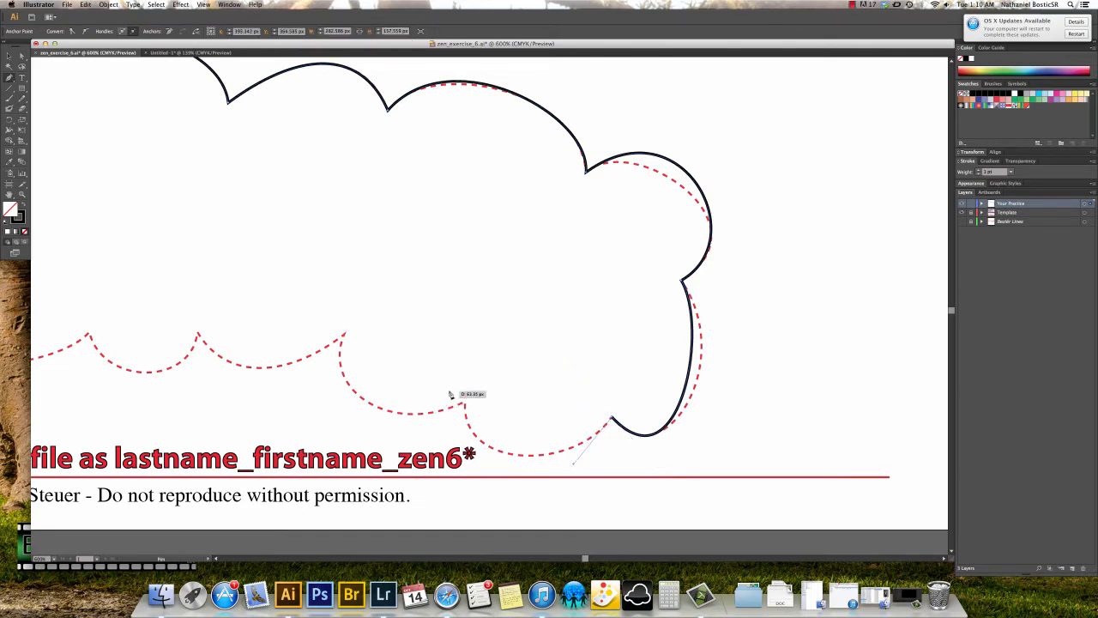
- Trace the two lowest bumps along the cloud's underside, hinging each outgoing handle toward the next bump
mouse_move(465, 404)
mouse_down()
mouse_move(465, 325)
mouse_move(471, 333)
mouse_move(415, 388)
mouse_up()
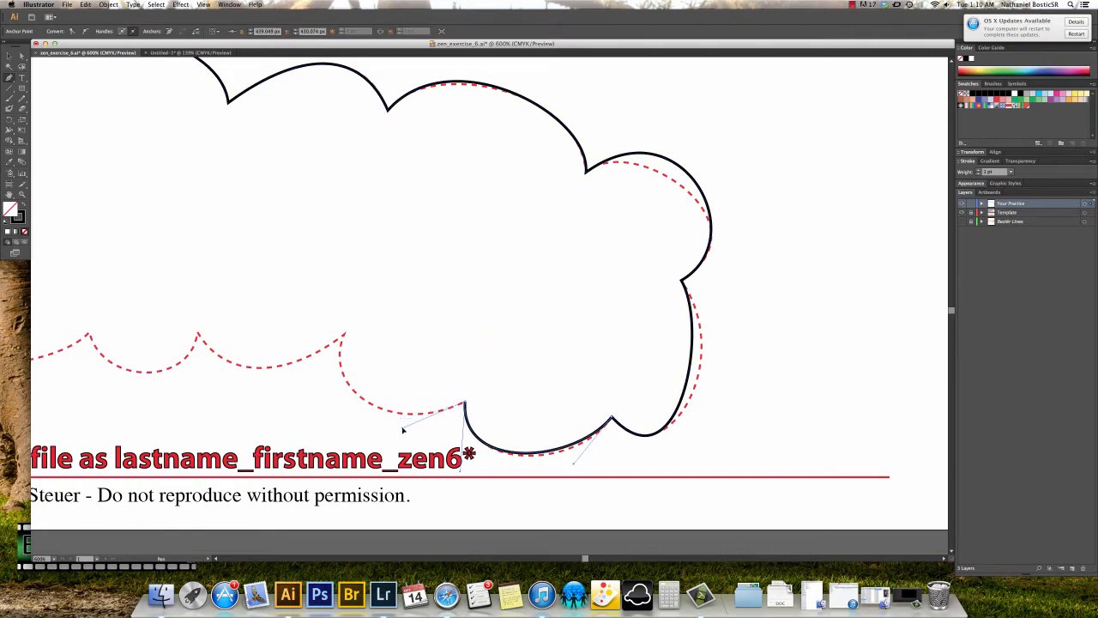
drag(397, 433, 397, 433)
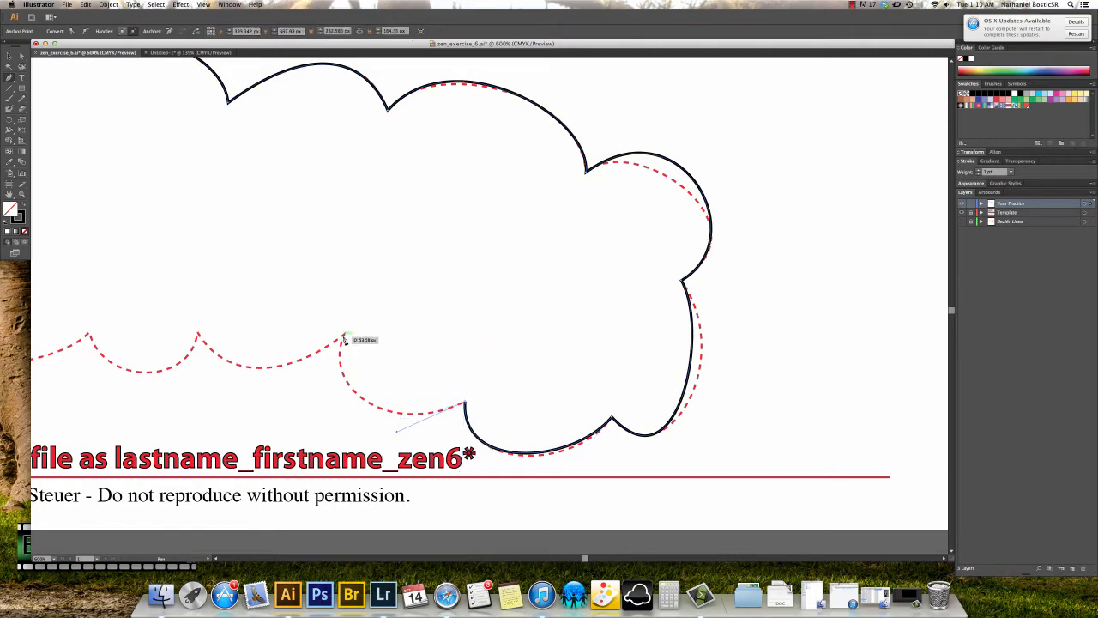
drag(342, 336, 367, 276)
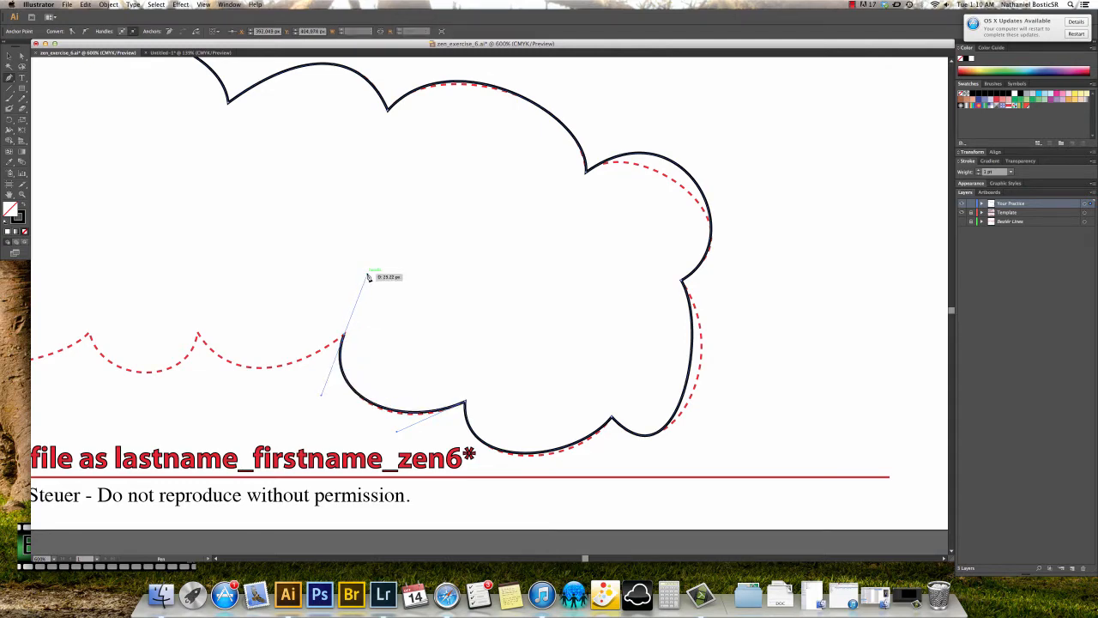
drag(343, 333, 304, 330)
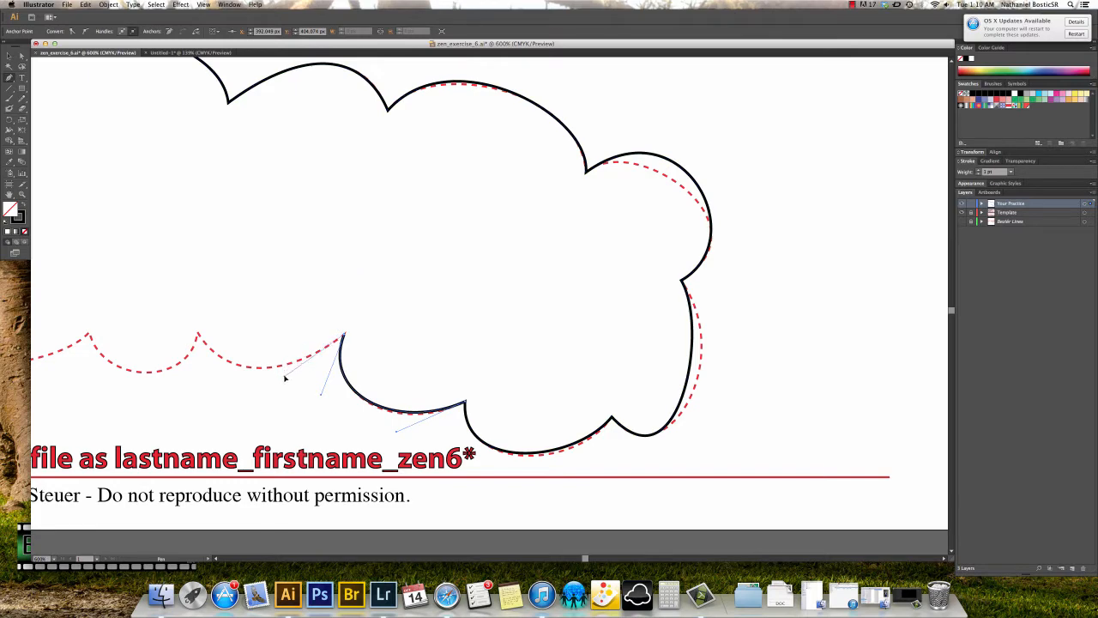
drag(285, 377, 285, 378)
- Trace the remaining three underside bumps with hinged curves, up to the notch beside the small lower-left lobe
drag(200, 335, 184, 396)
drag(213, 271, 215, 367)
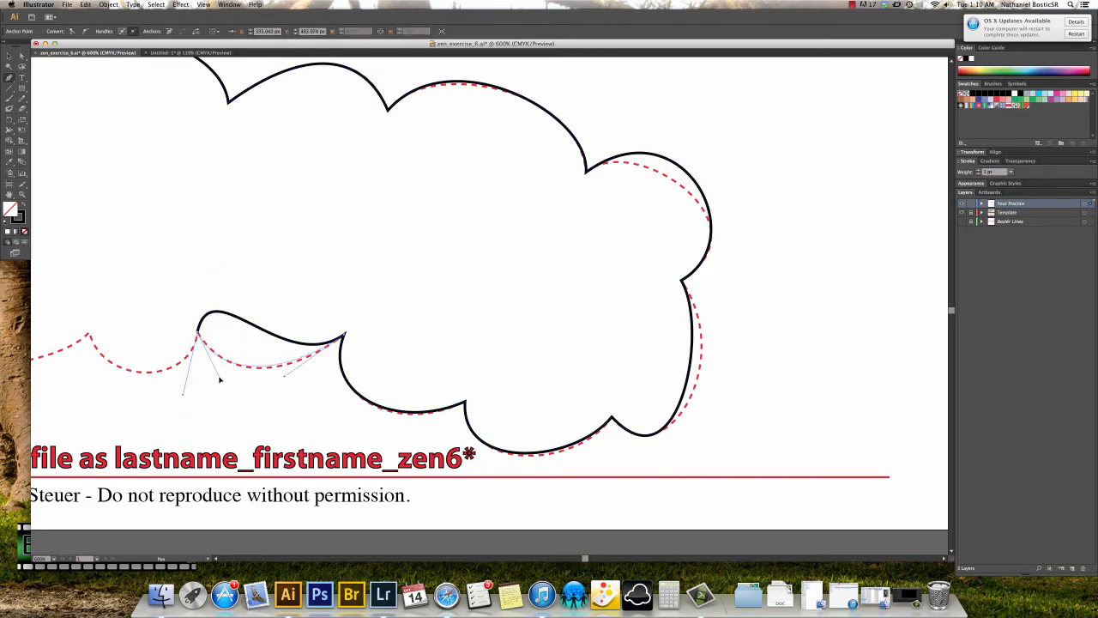
drag(229, 384, 228, 381)
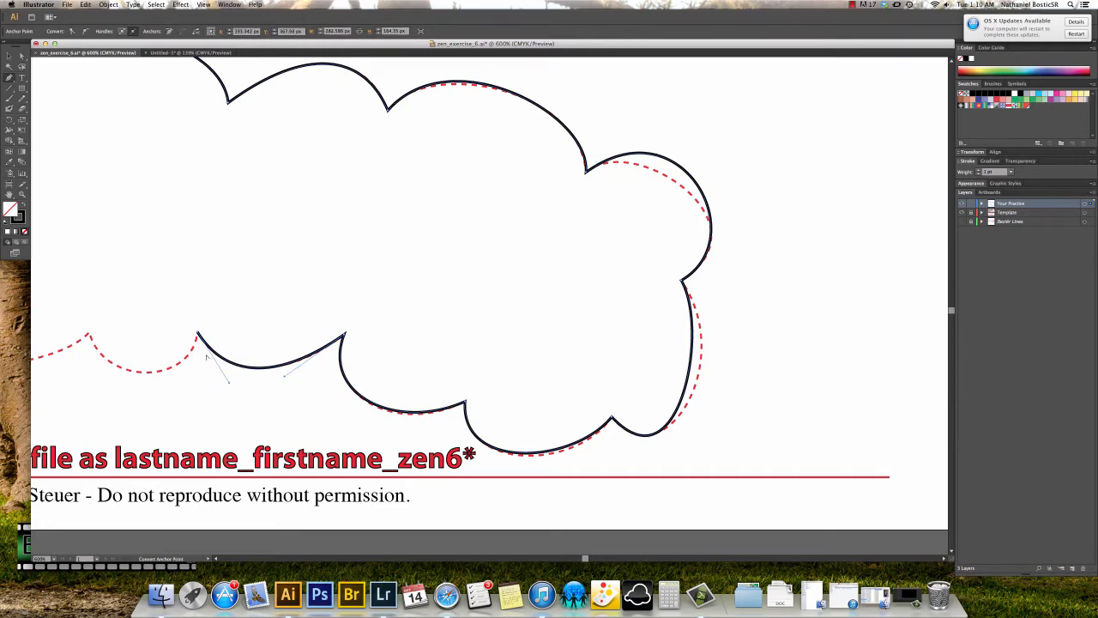
drag(137, 382, 383, 356)
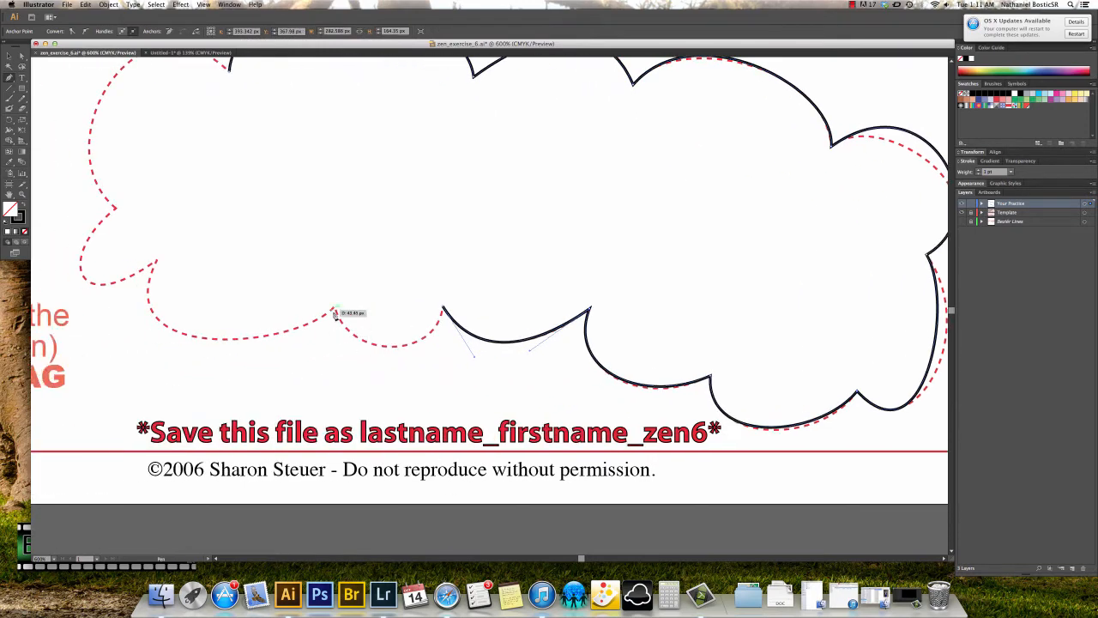
drag(334, 310, 284, 355)
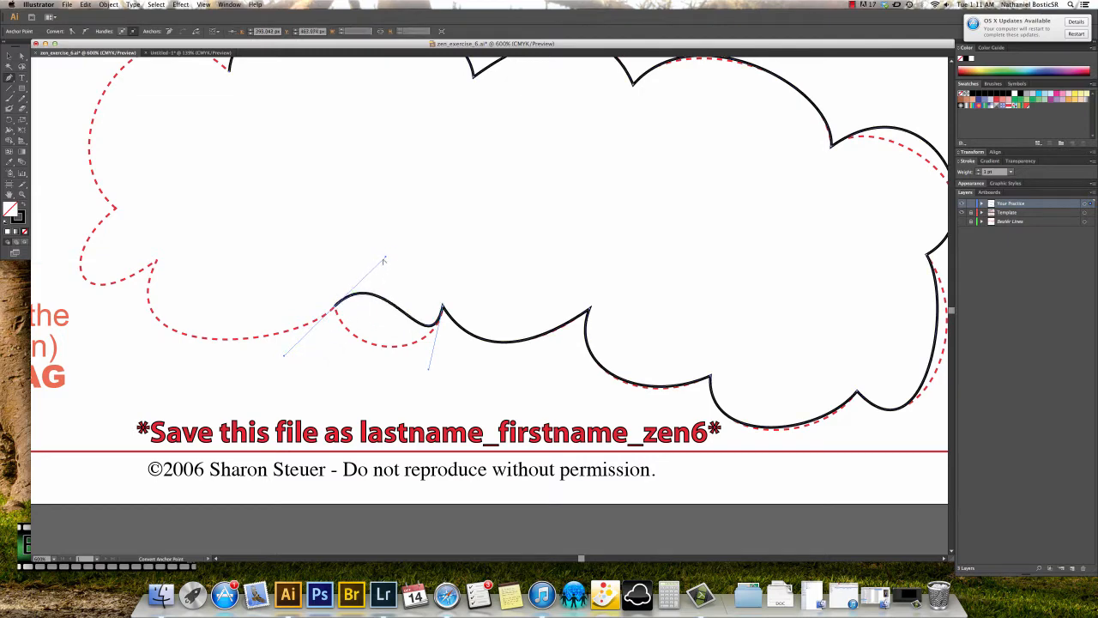
drag(386, 258, 344, 354)
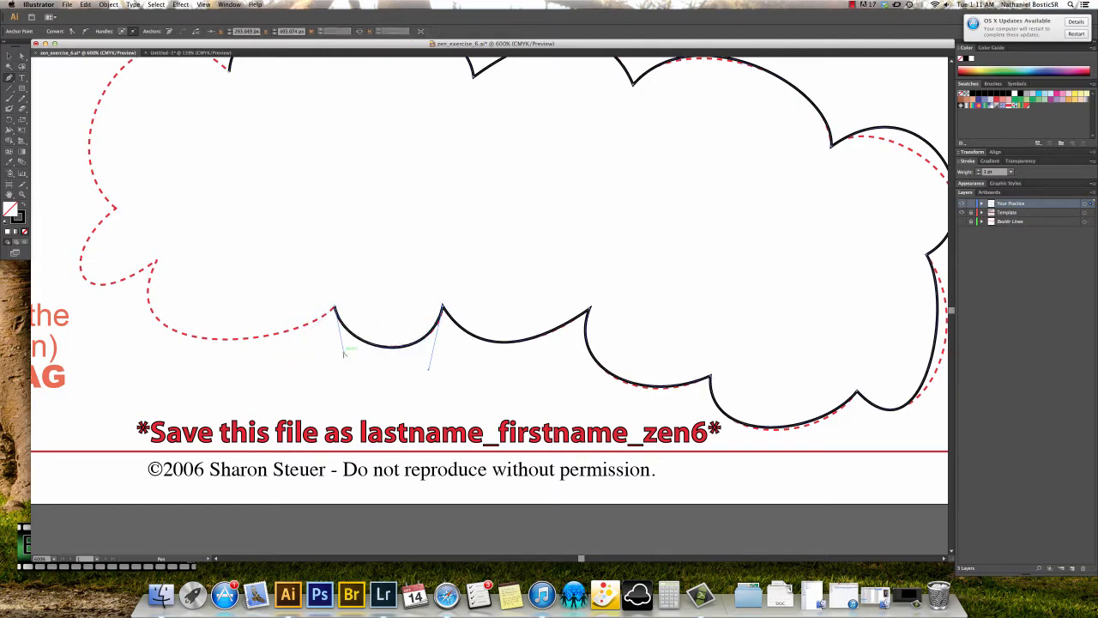
drag(139, 297, 238, 382)
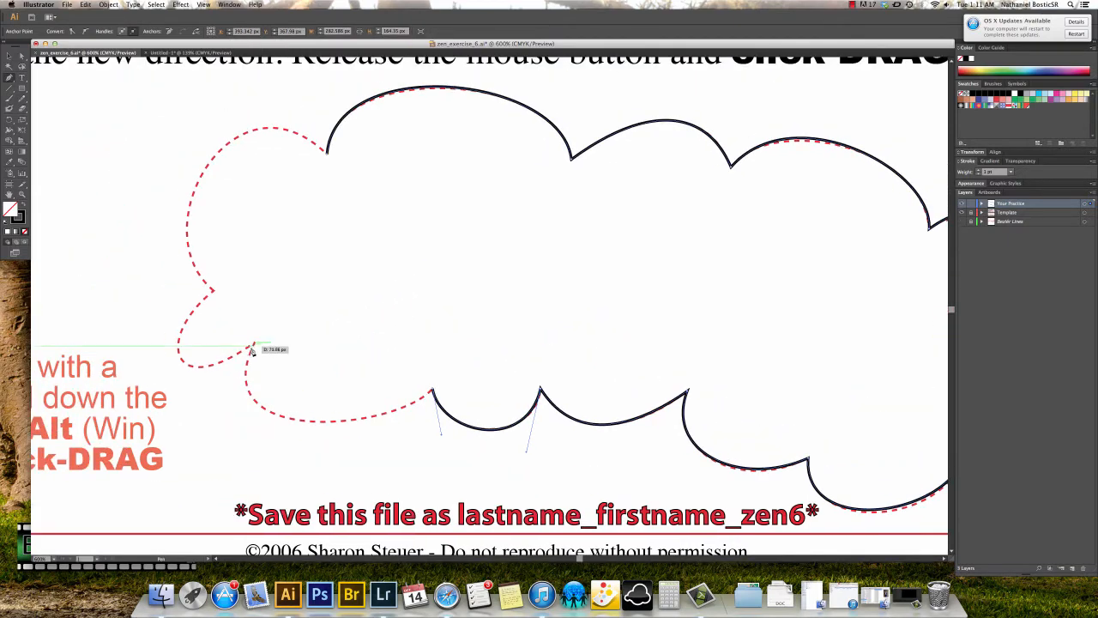
drag(254, 344, 306, 244)
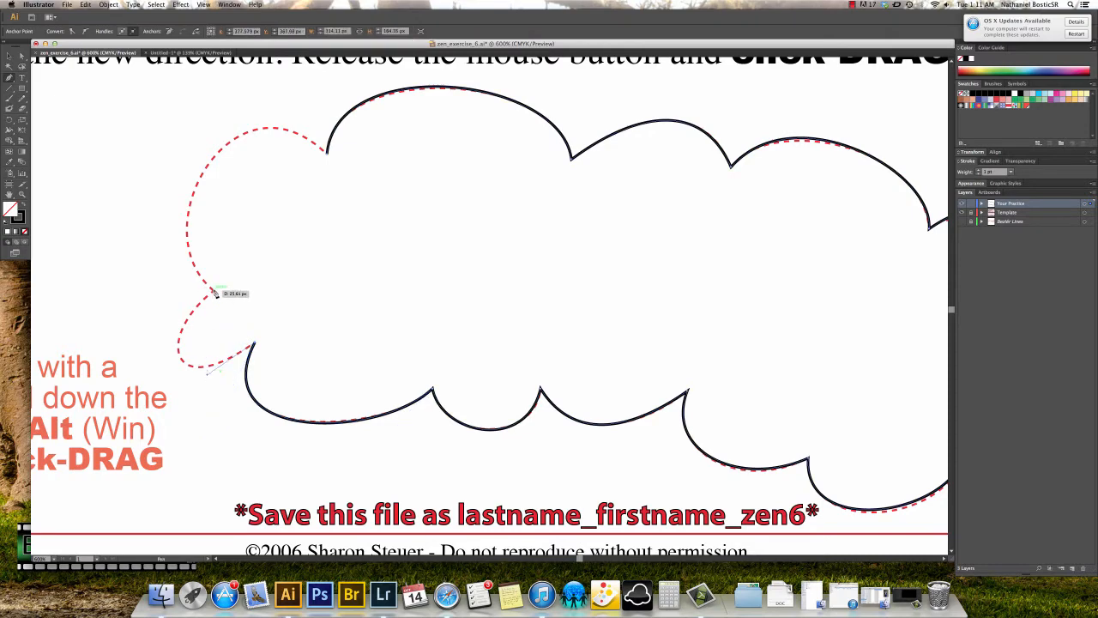
- Trace the small lower-left lobe and the large left bump, closing the path on the first anchor with a hinged curve
mouse_move(215, 290)
mouse_down()
mouse_move(190, 283)
mouse_move(243, 286)
mouse_move(294, 225)
mouse_move(295, 206)
mouse_move(299, 215)
mouse_move(274, 214)
mouse_up()
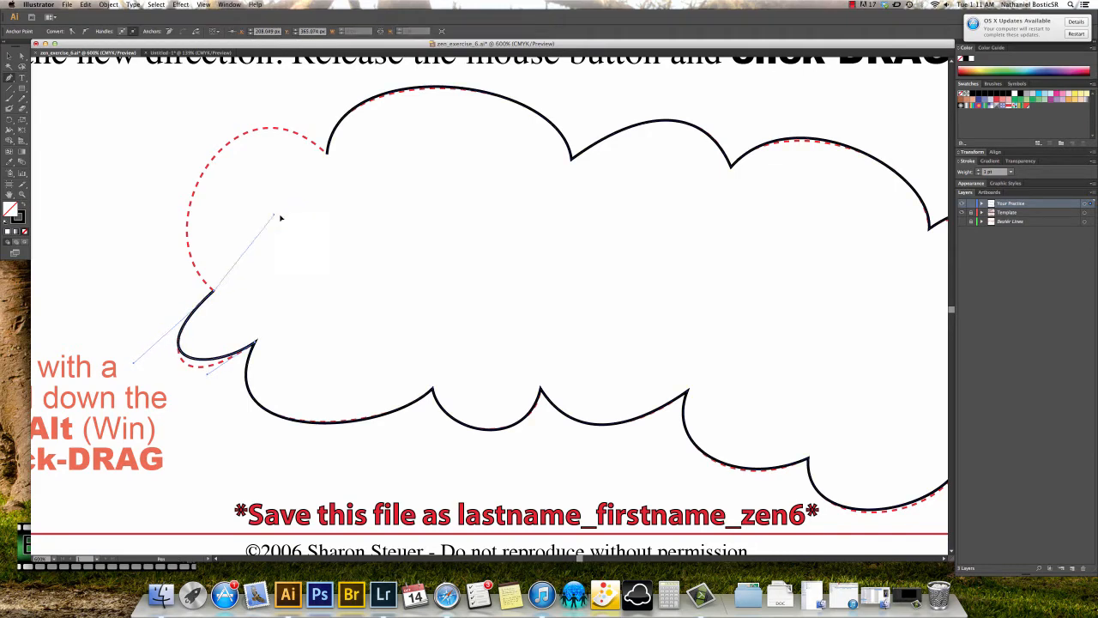
drag(165, 250, 165, 248)
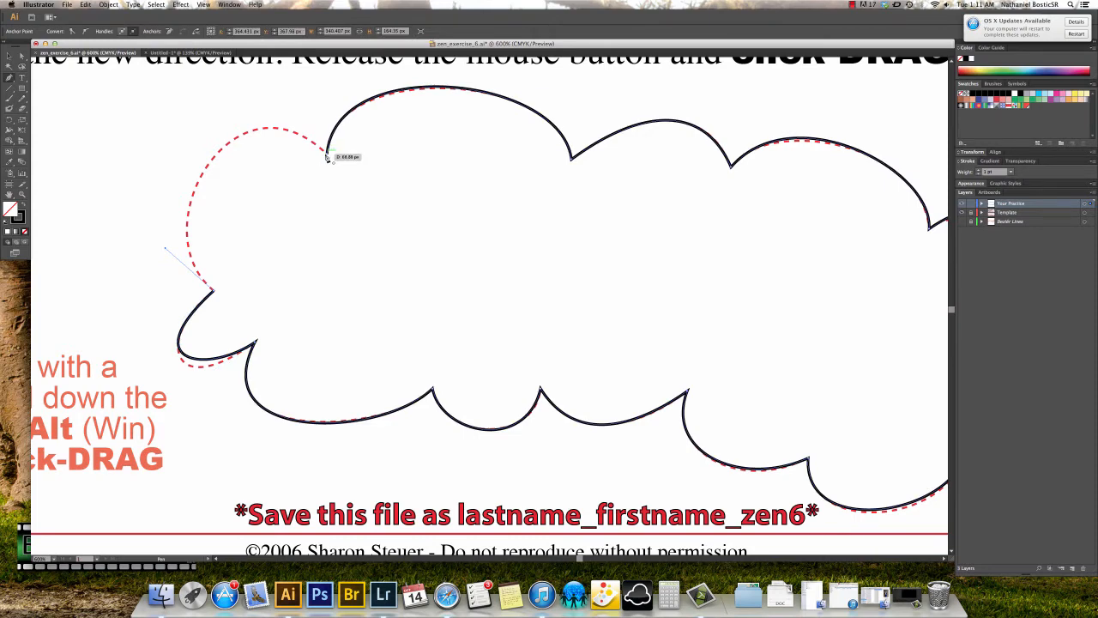
drag(329, 157, 431, 252)
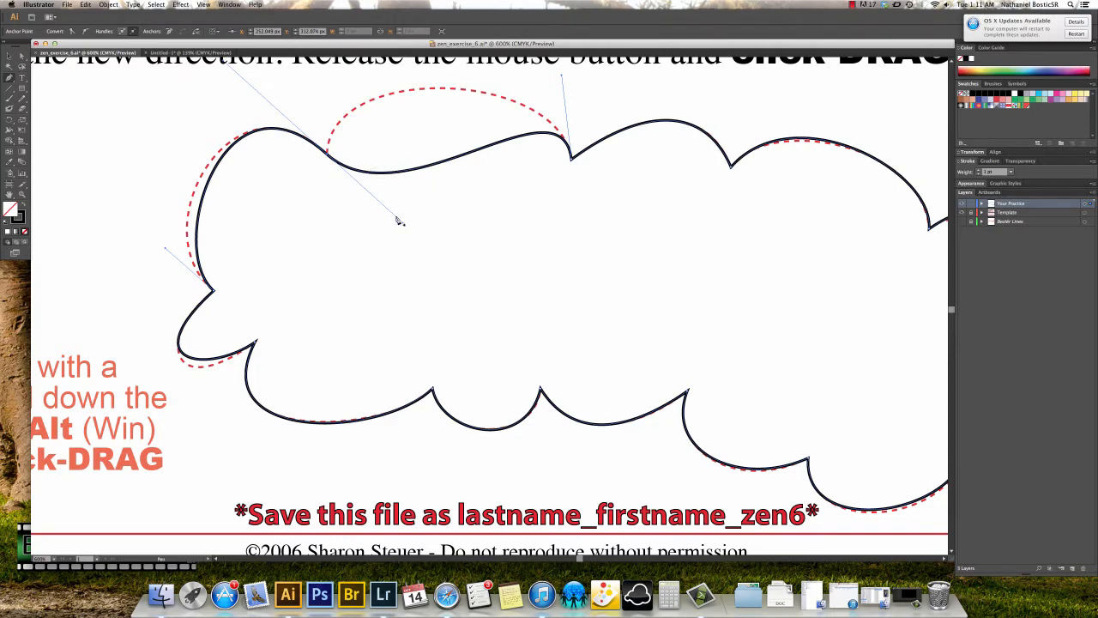
drag(403, 225, 337, 121)
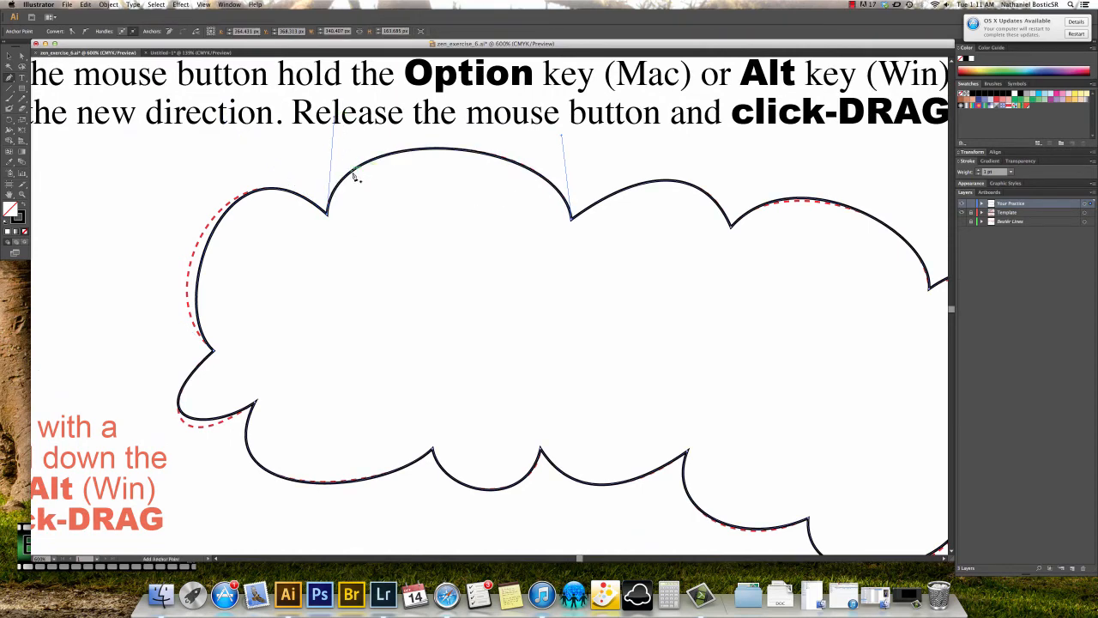
- Lengthen the lower direction handle of the cloud's large left bump with Direct Selection so the curve matches the template
drag(408, 211, 311, 192)
key(v)
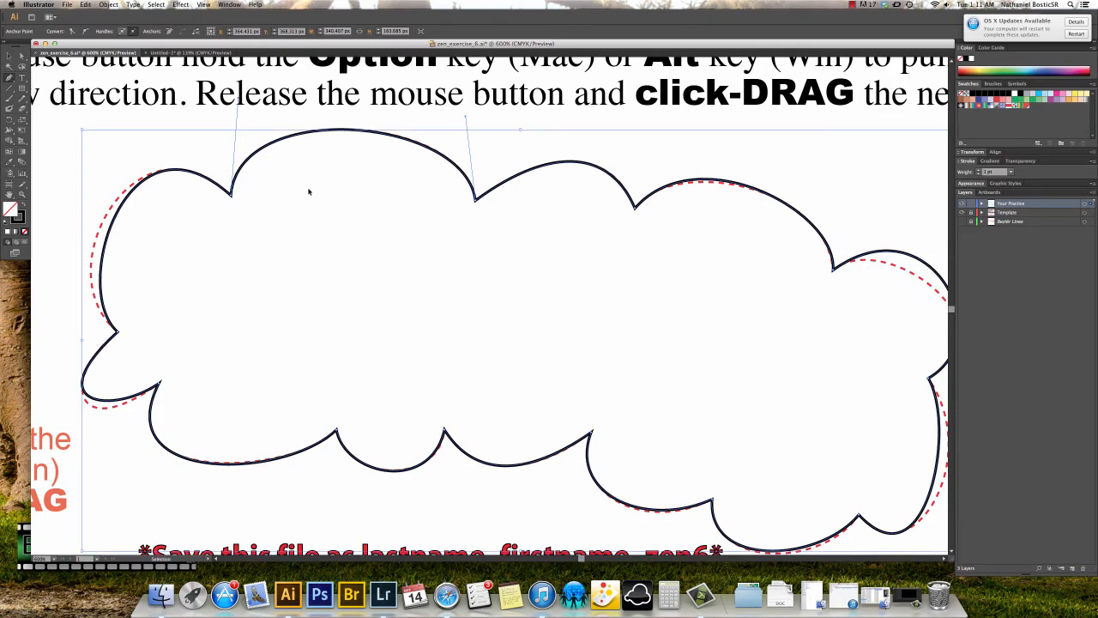
key(super+minus)
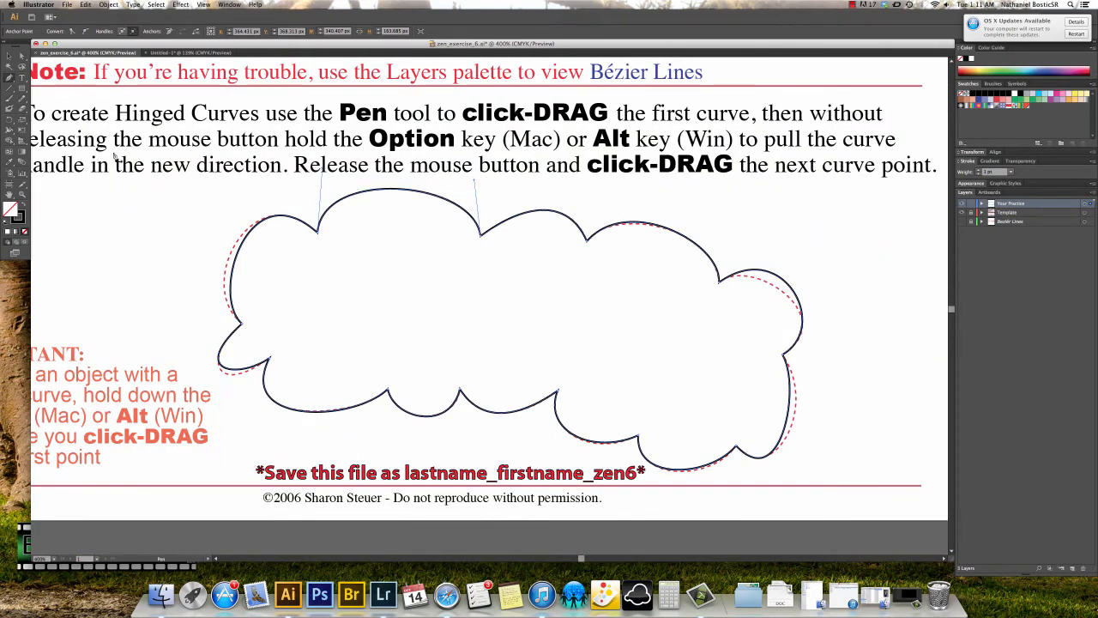
click(22, 57)
click(319, 234)
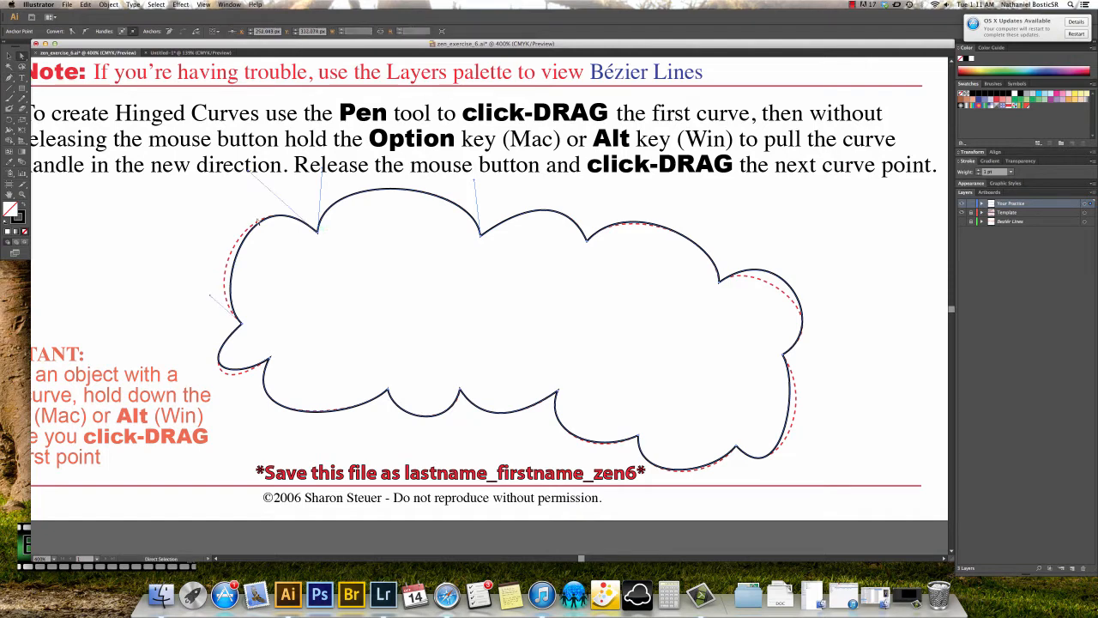
mouse_move(210, 297)
mouse_down()
mouse_move(199, 302)
mouse_move(195, 289)
mouse_up()
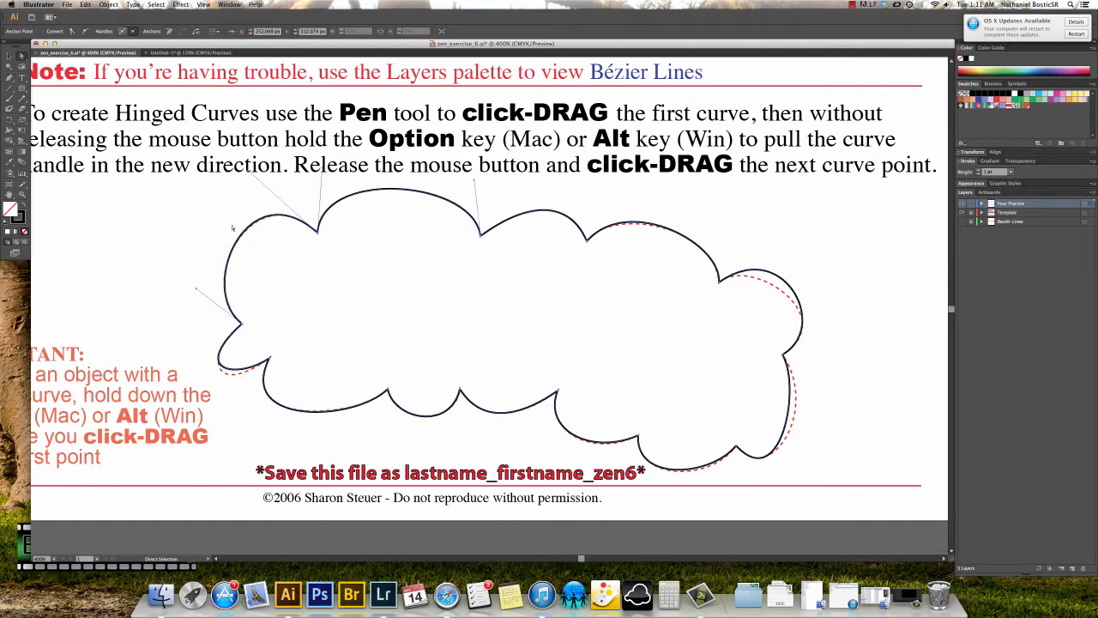
- Fine-tune the upper and lower direction handles of the cloud's large left bump so the curve matches the template
drag(249, 171, 250, 172)
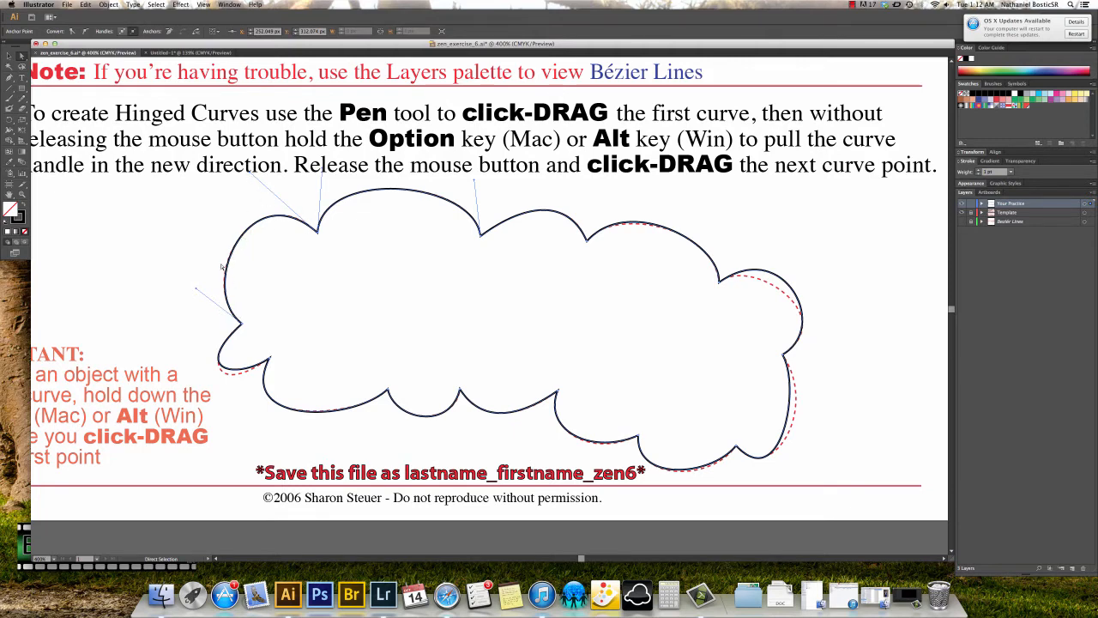
drag(196, 289, 214, 303)
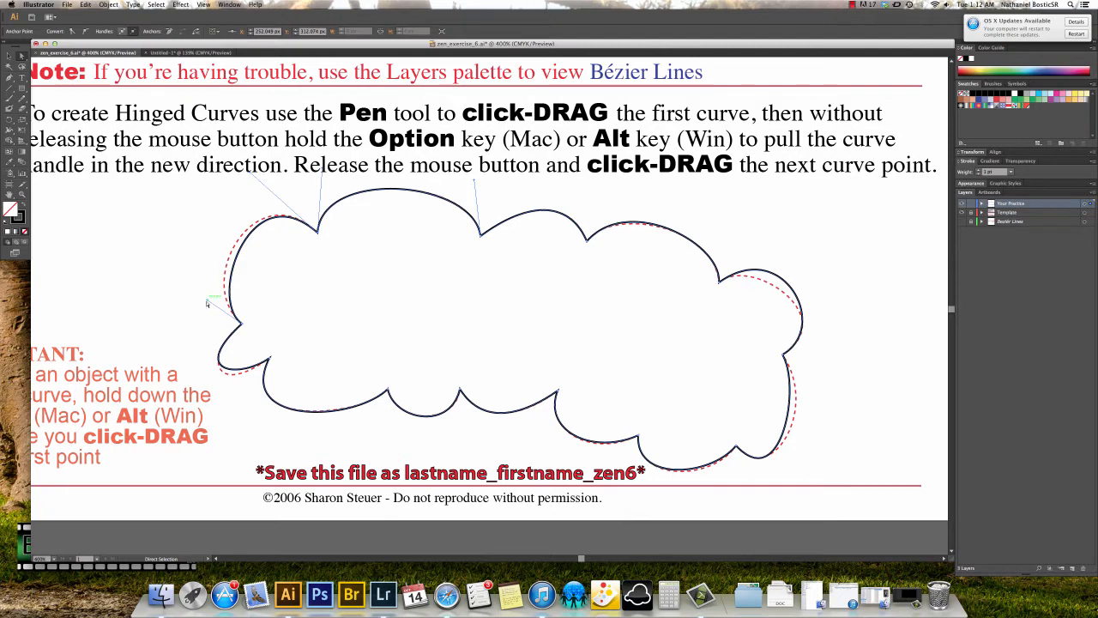
mouse_move(207, 301)
mouse_down()
mouse_move(202, 331)
mouse_move(212, 309)
mouse_up()
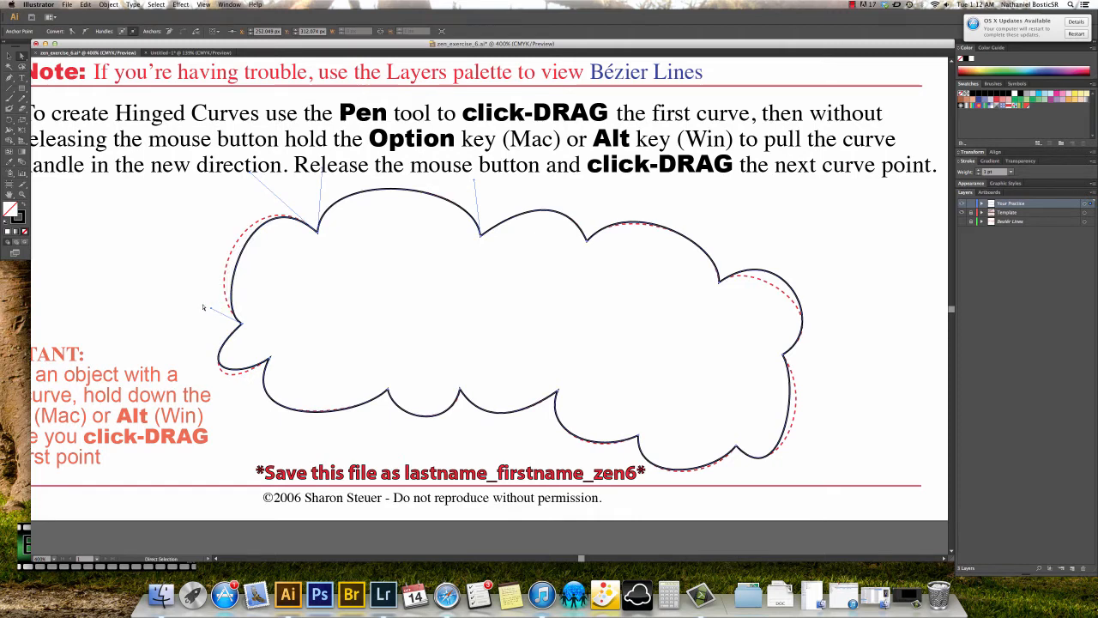
drag(212, 309, 196, 289)
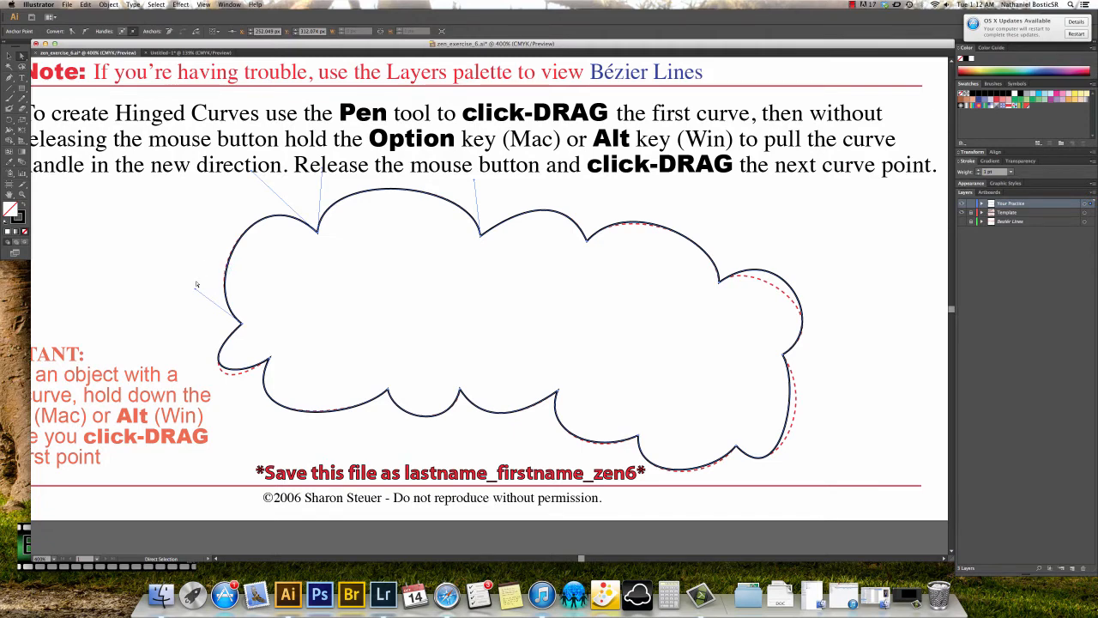
drag(196, 291, 193, 290)
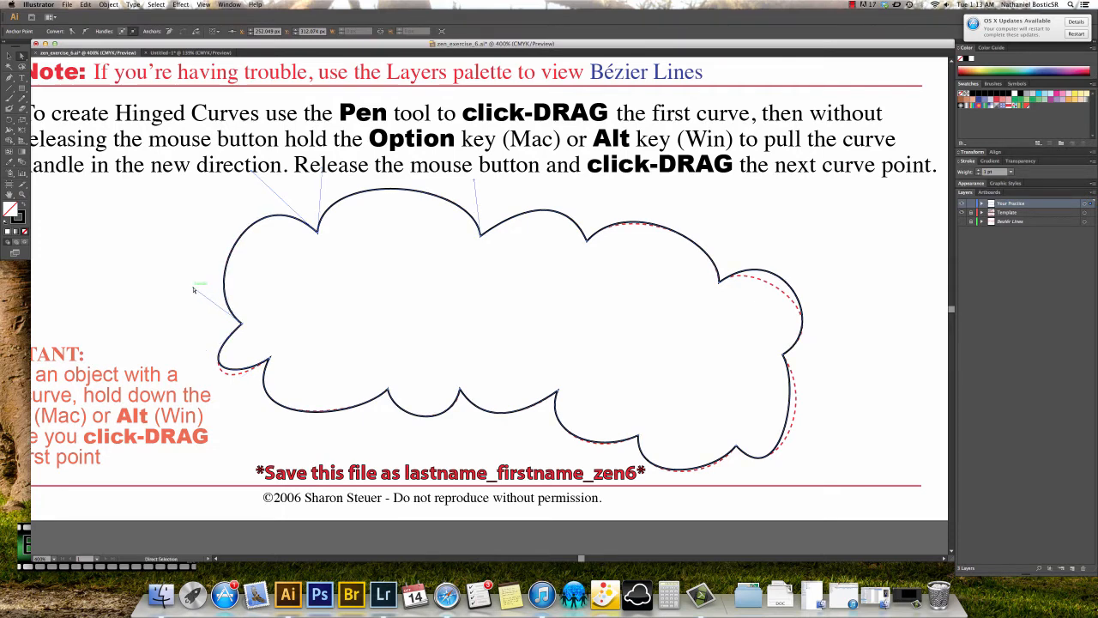
- Adjust both direction handles of the small lower-left lobe so its curve follows the dashed template
click(243, 325)
mouse_move(237, 380)
mouse_down()
mouse_move(229, 390)
mouse_move(240, 382)
mouse_up()
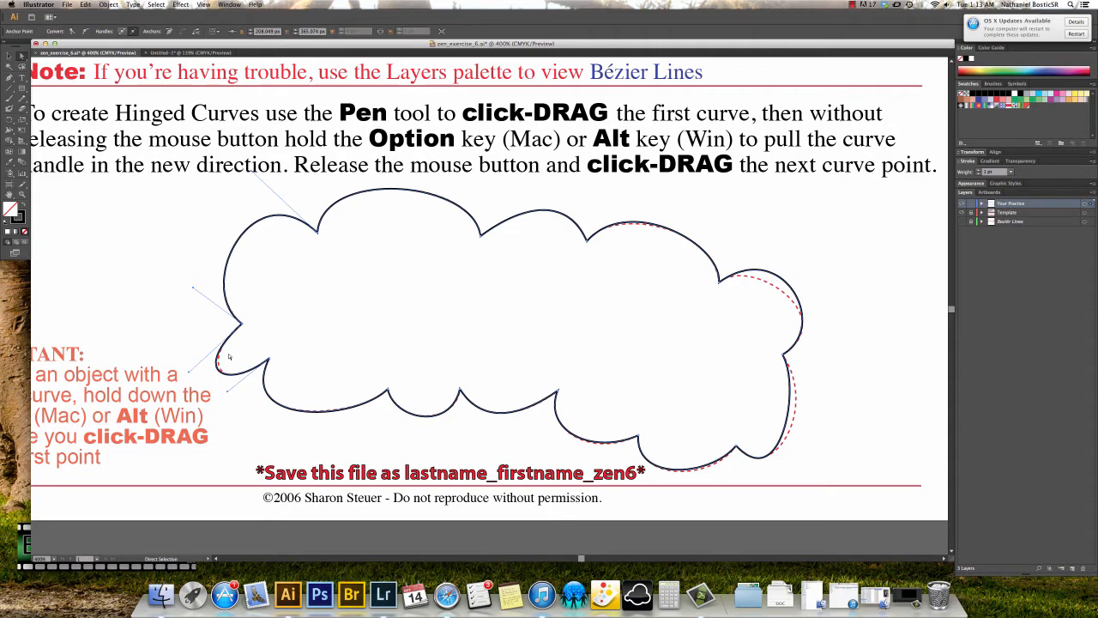
drag(190, 372, 194, 369)
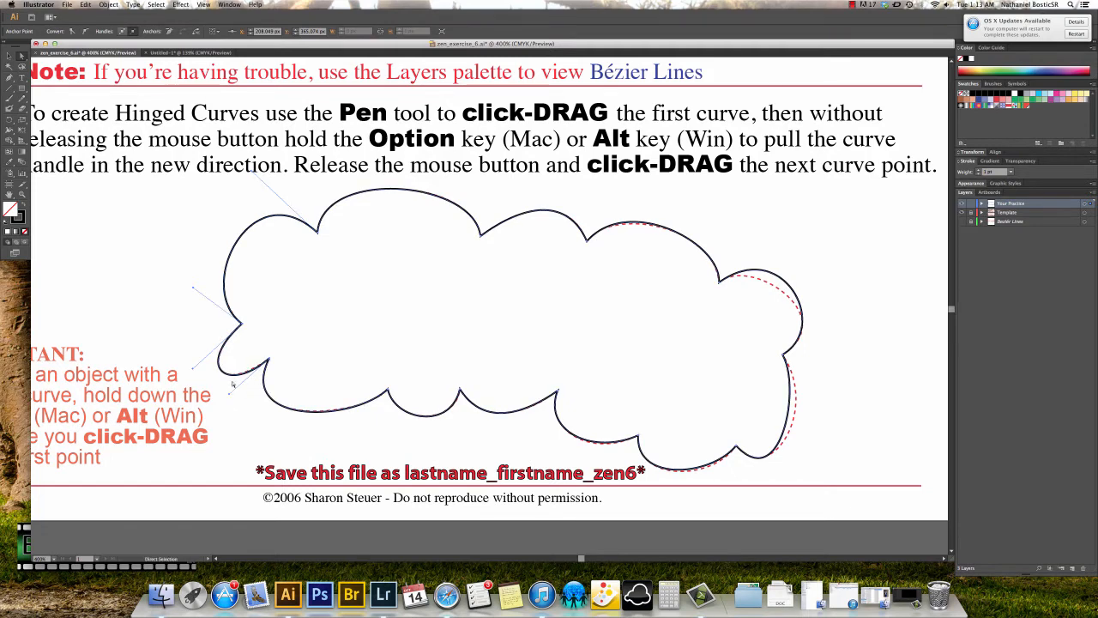
drag(229, 393, 229, 392)
- Adjust the incoming handles at the two lower-right underside notches so both underside bumps match the template
click(635, 436)
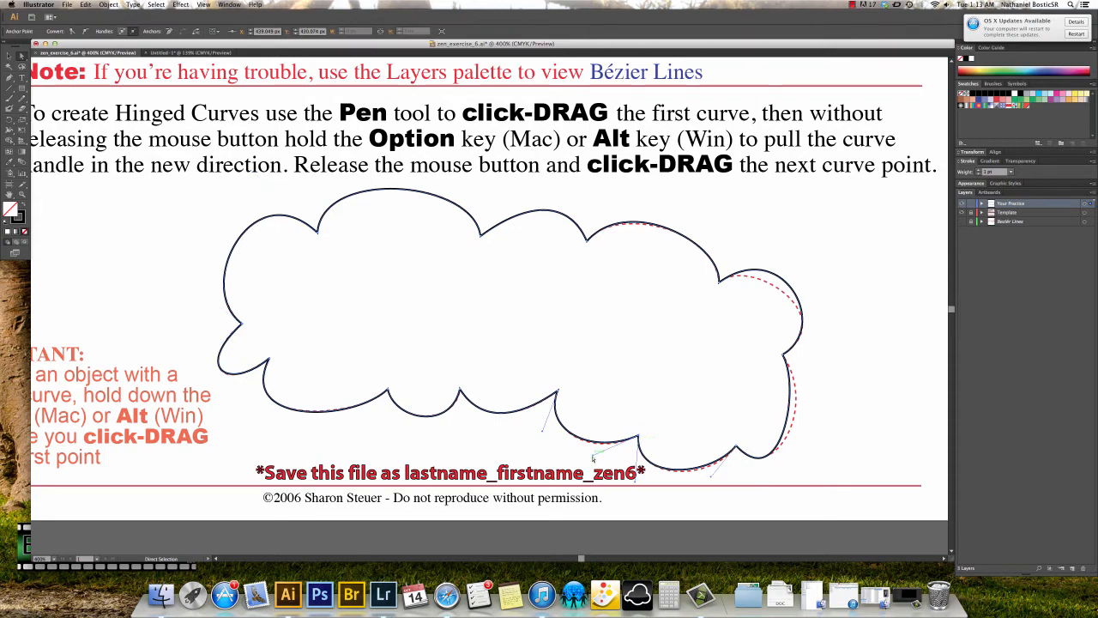
drag(598, 460, 593, 461)
click(735, 447)
drag(710, 479, 712, 477)
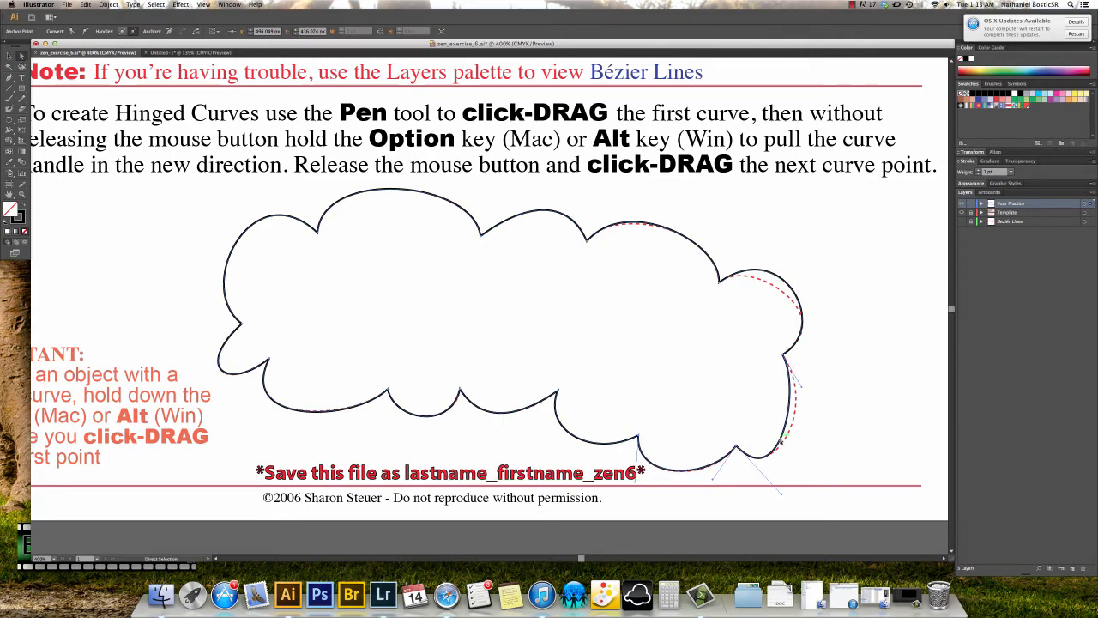
- Reshape the cloud's lower-right bump by lengthening its upper handle and slightly shortening its lower handle to fit the template
click(784, 355)
drag(799, 386, 814, 399)
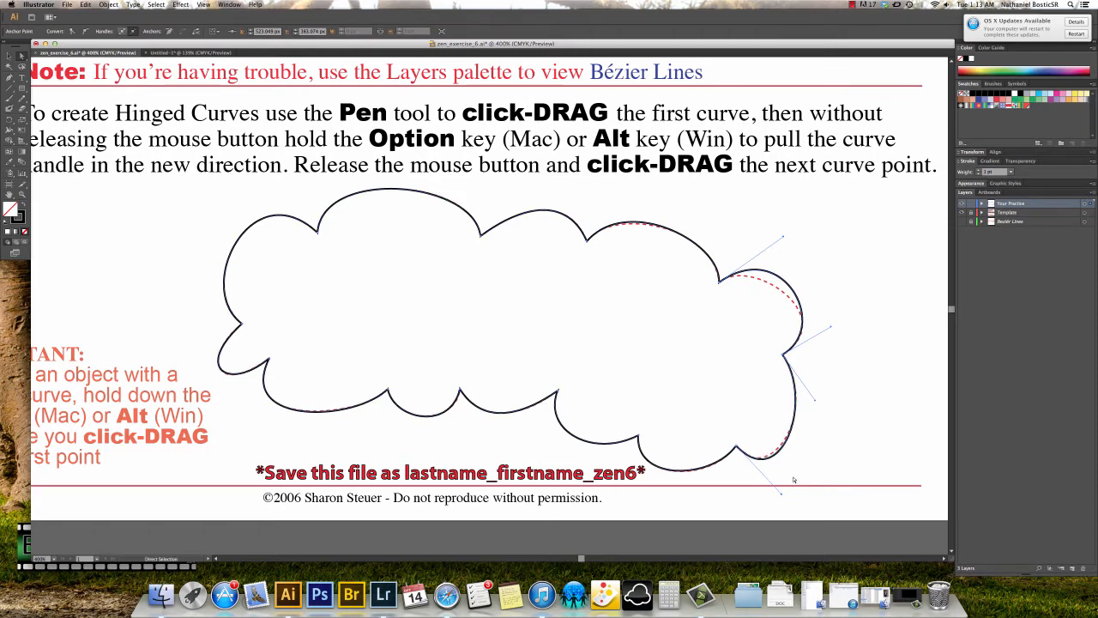
drag(782, 495, 778, 490)
drag(815, 400, 817, 398)
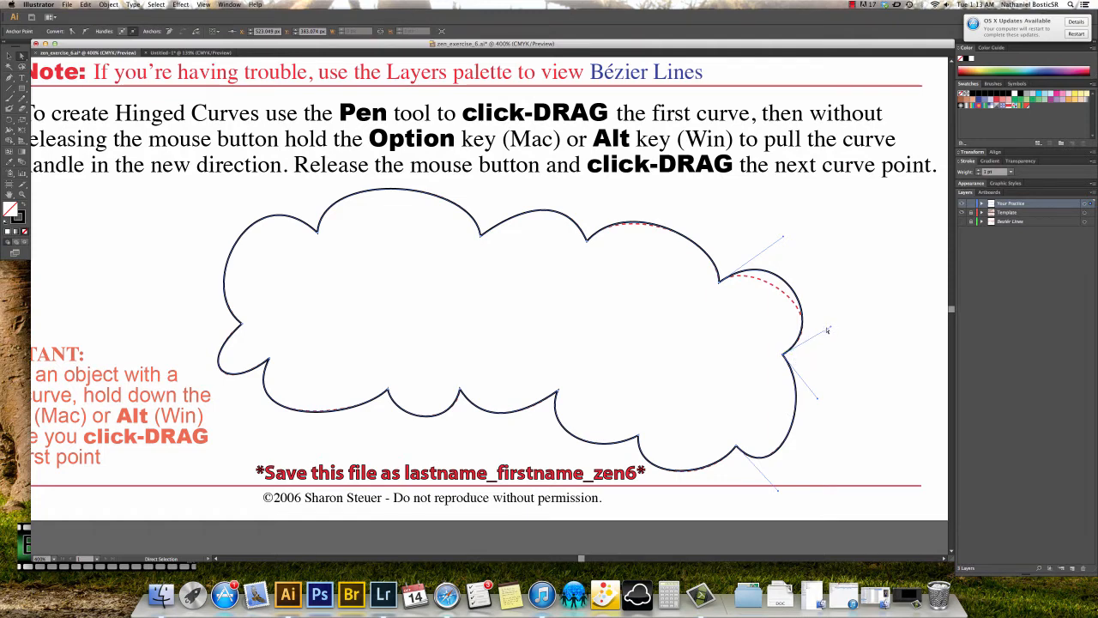
- Reshape the far-right bump by shortening its upper handle and slightly lengthening its lower handle to fit the template
drag(828, 329, 833, 329)
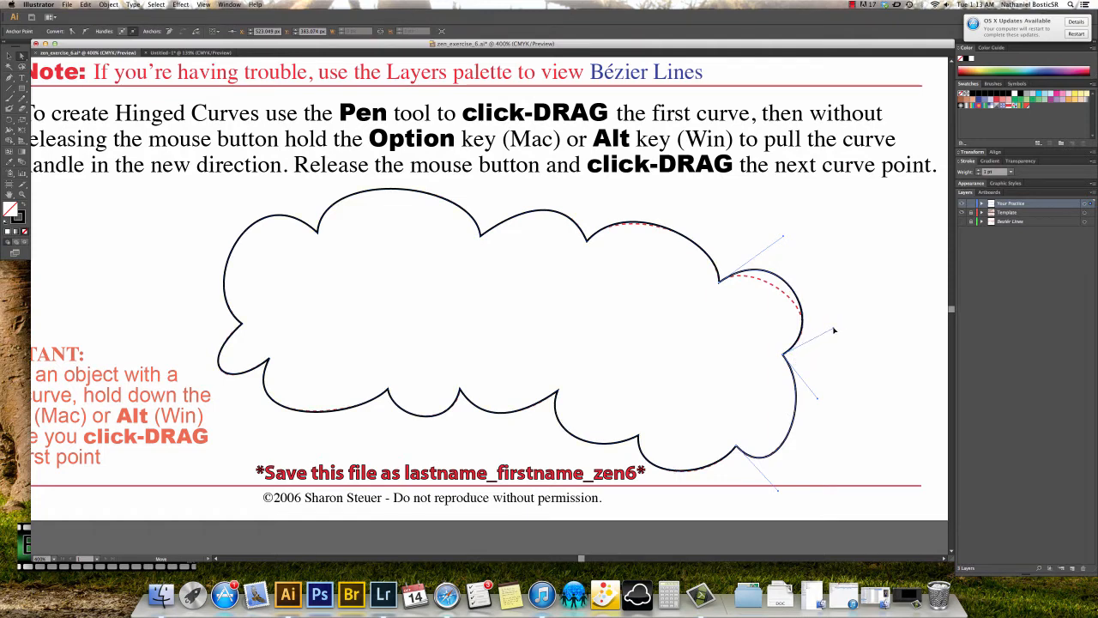
drag(778, 243, 766, 256)
drag(834, 327, 839, 326)
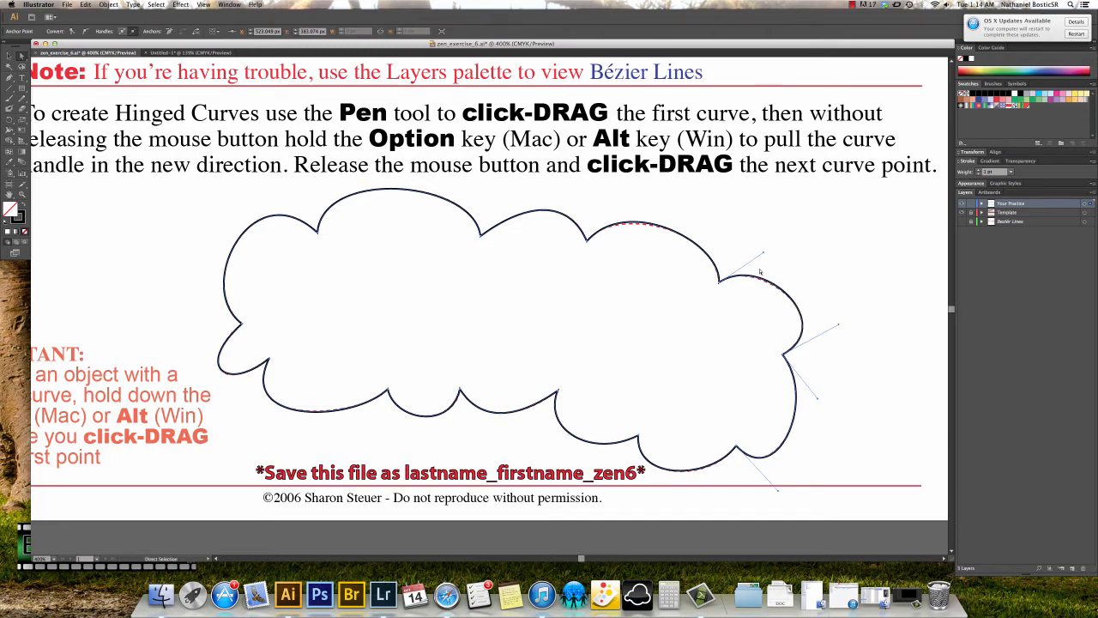
drag(763, 254, 761, 253)
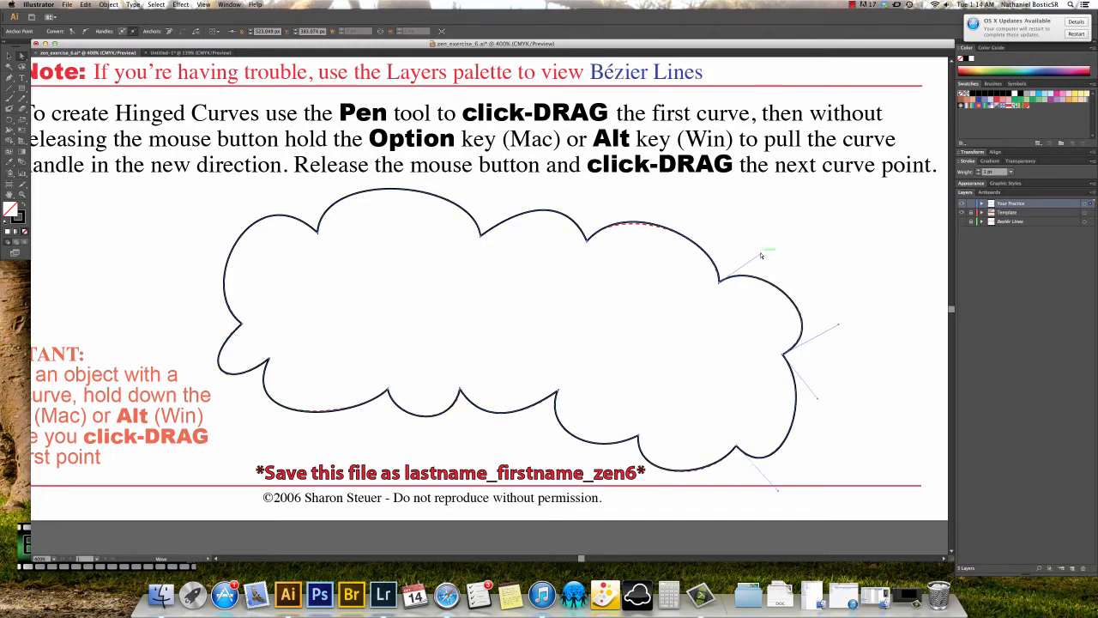
- Adjust the direction handles of the upper-right bump, between the two top notches, so its curve matches the template
click(588, 242)
drag(629, 195, 629, 197)
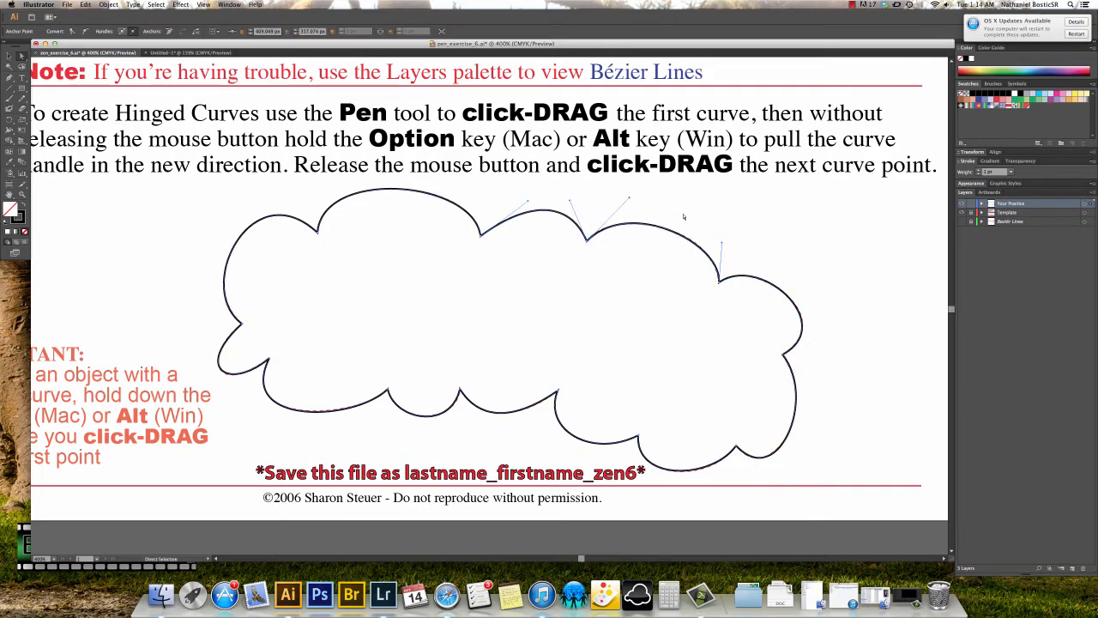
drag(722, 244, 722, 244)
- Compare the Pen Tool Thought Process notes with the dashed word "not" in exercise 11, readying the Pen tool for tracing
scroll(446, 190, up, 5)
scroll(412, 183, up, 7)
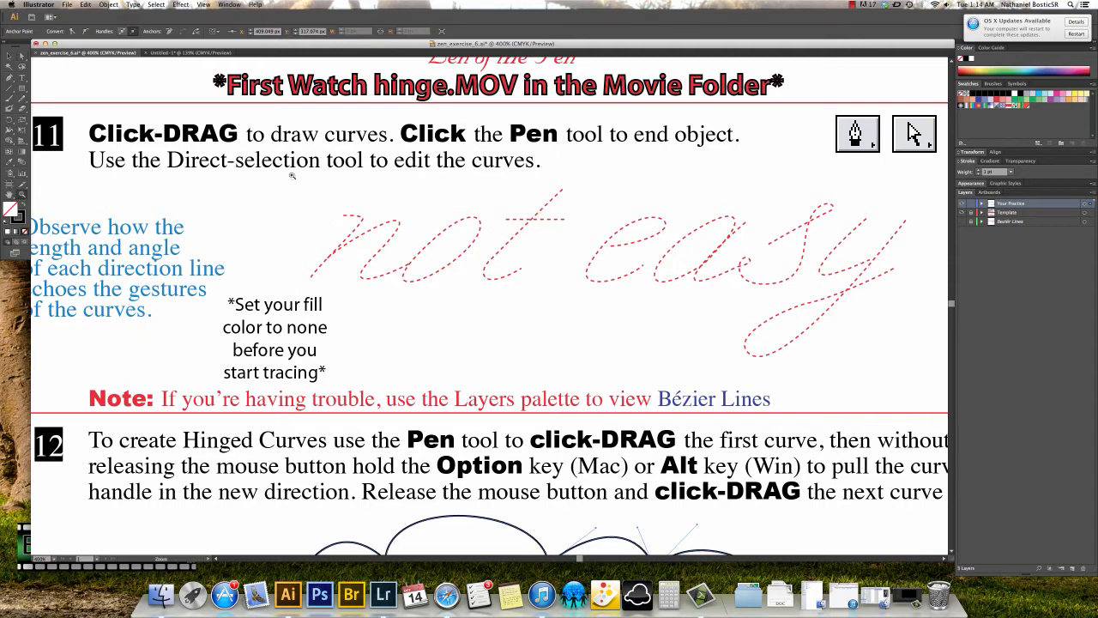
drag(293, 176, 511, 324)
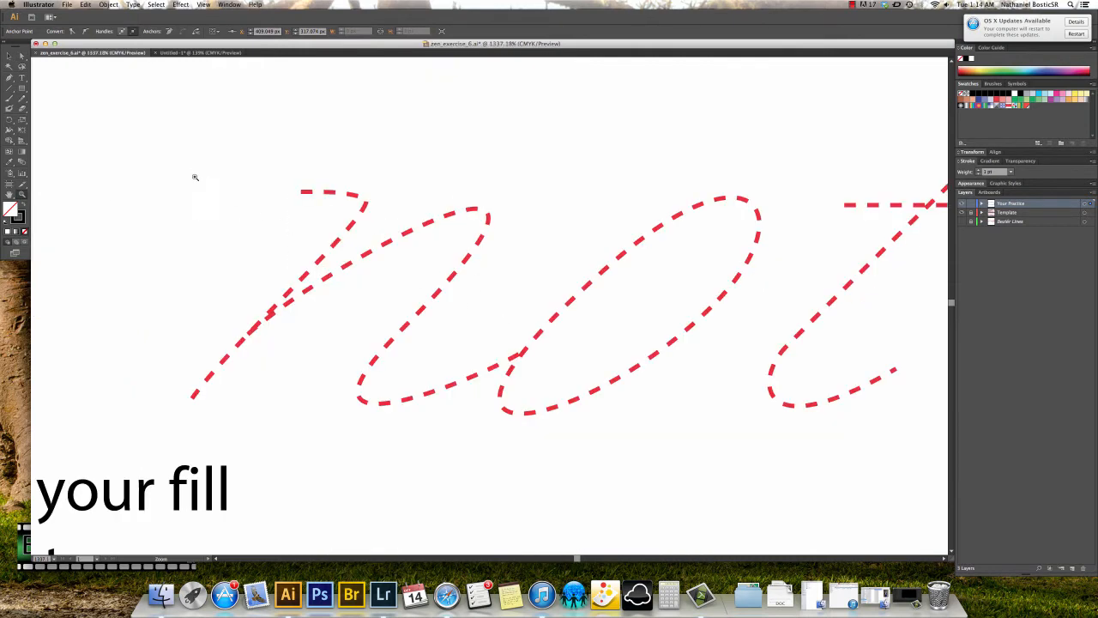
click(194, 54)
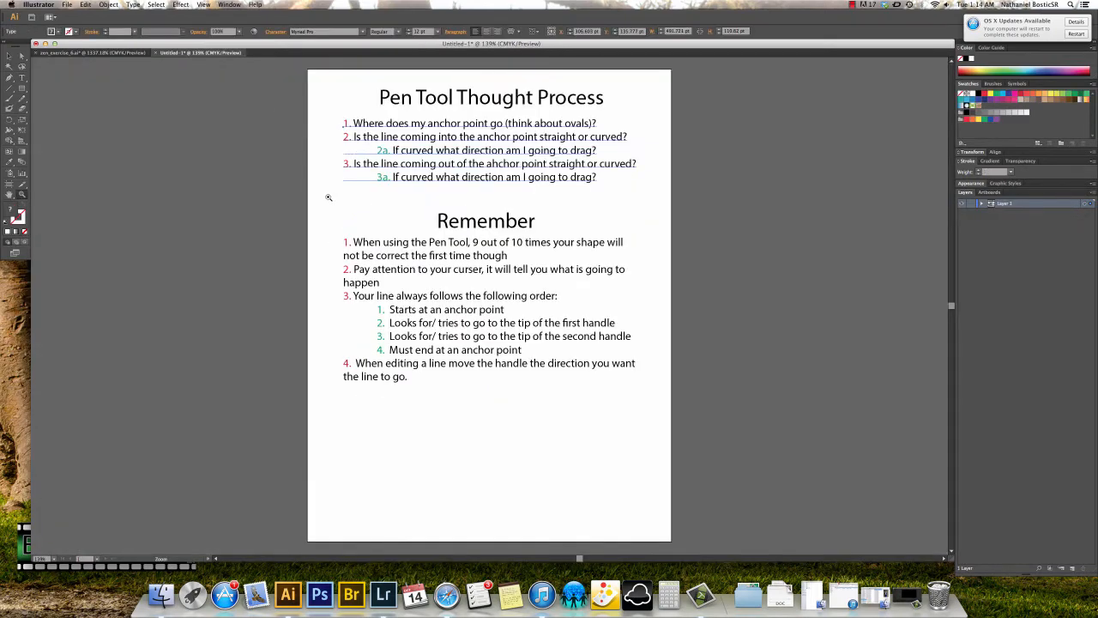
key(v)
click(387, 126)
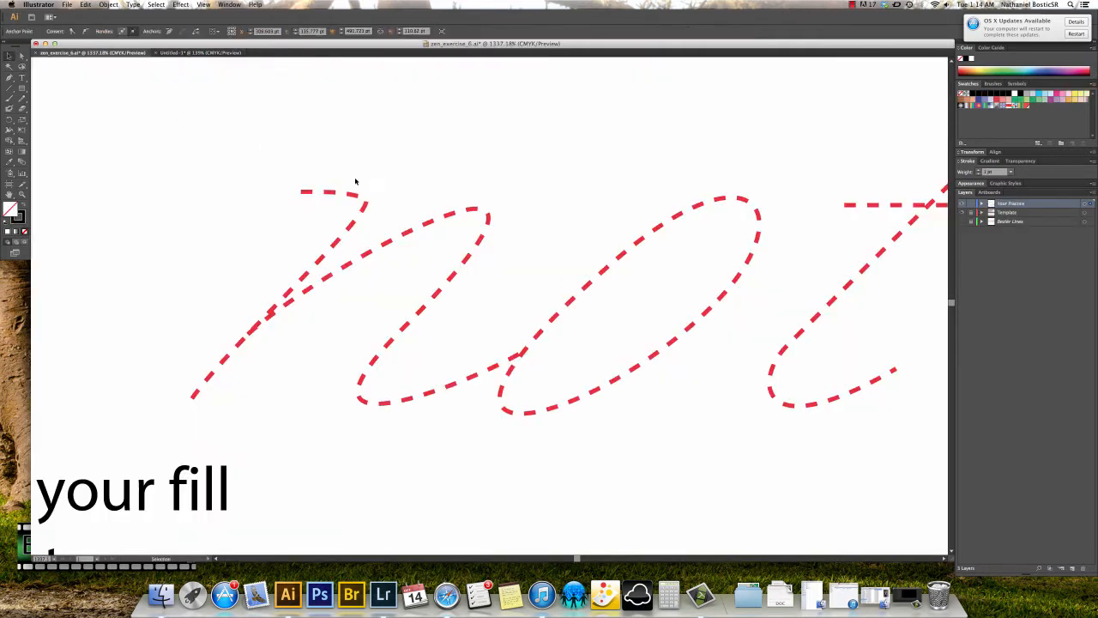
click(94, 52)
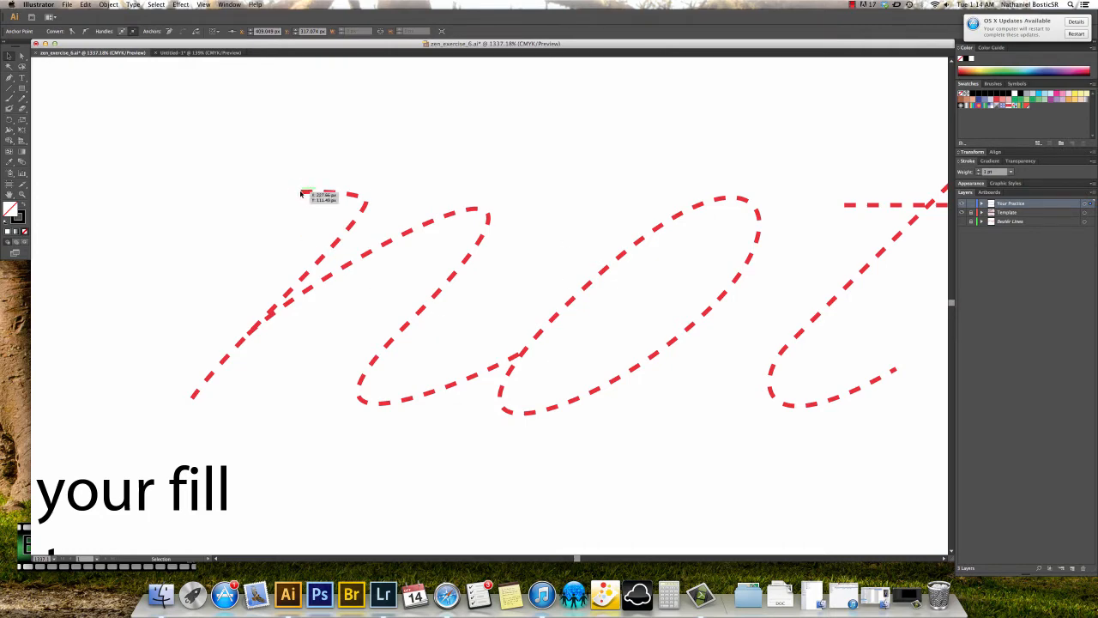
click(10, 78)
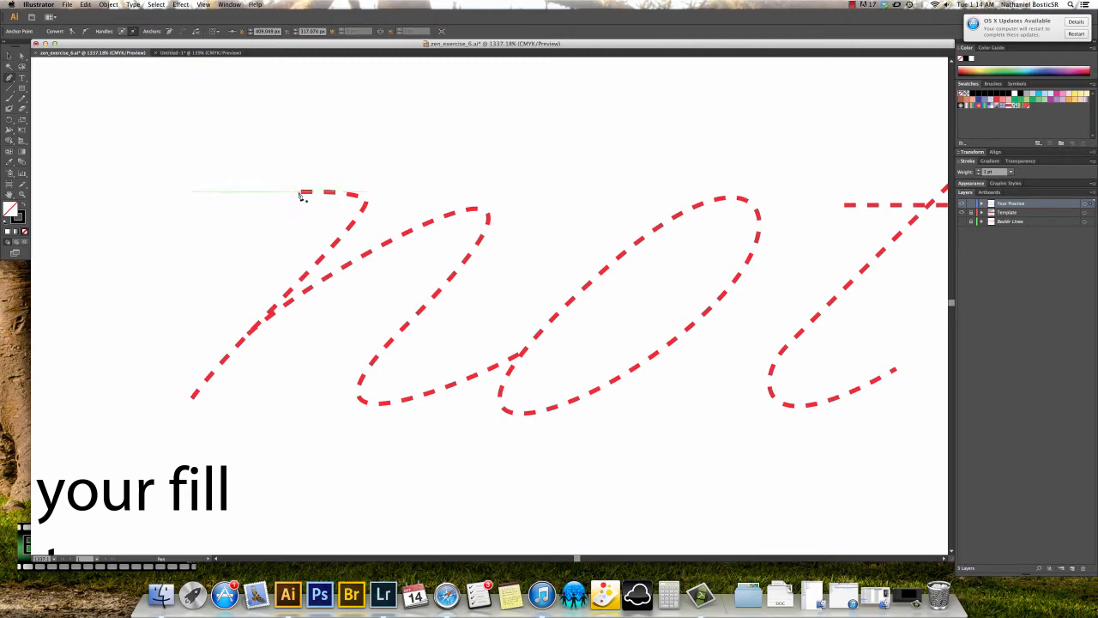
click(200, 52)
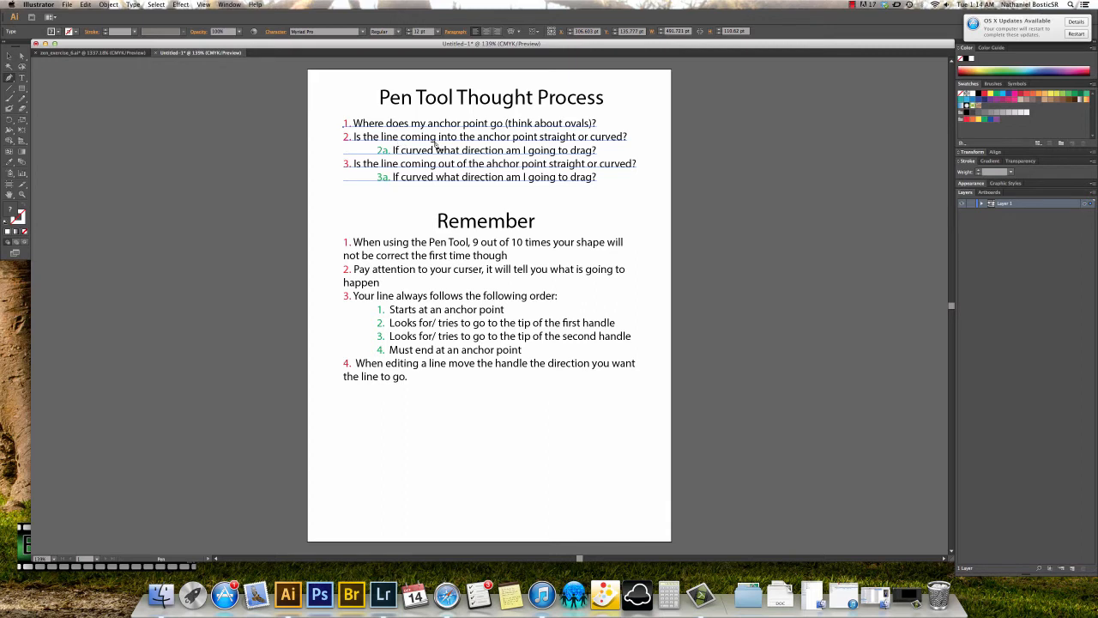
click(113, 52)
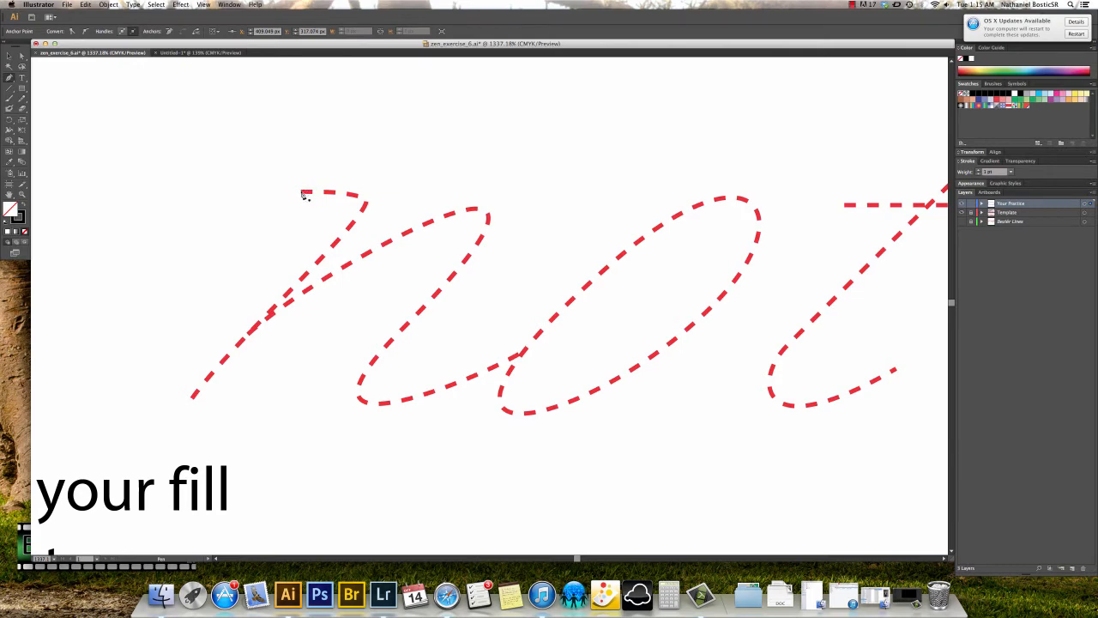
click(187, 53)
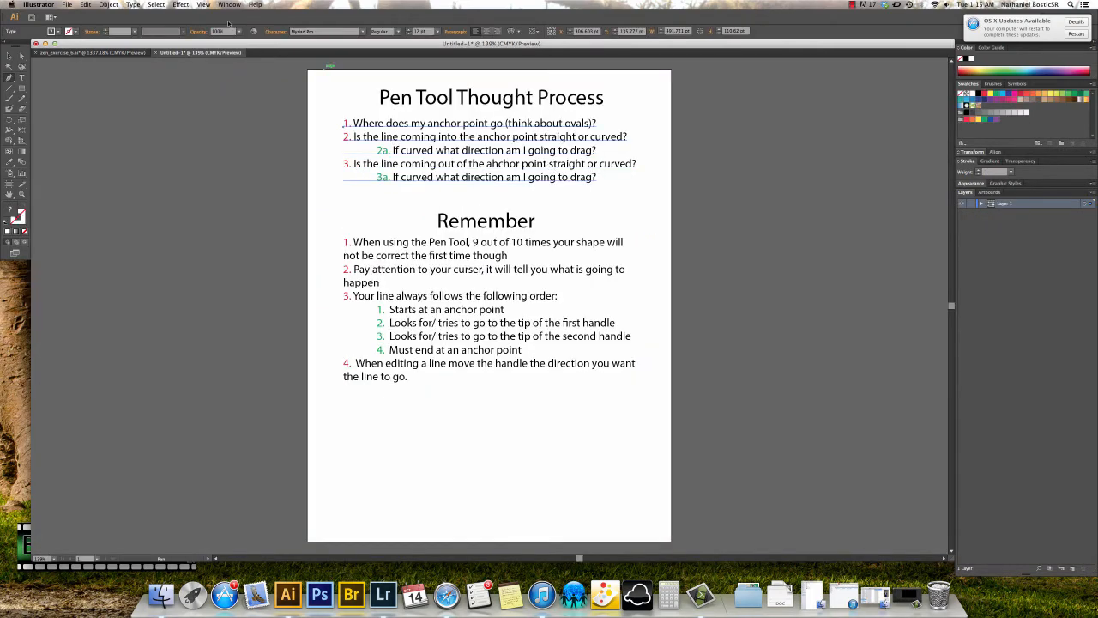
click(95, 52)
click(195, 52)
click(94, 53)
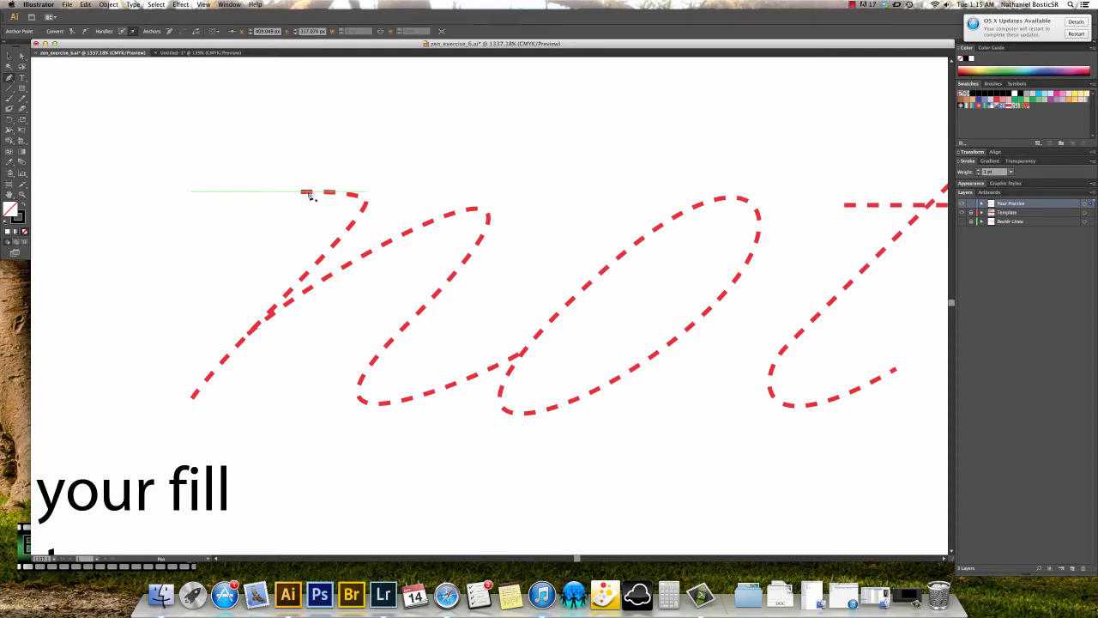
- Try to start tracing the letter n with the Pen tool, pulling a horizontal handle from its upper-left end
drag(301, 193, 393, 192)
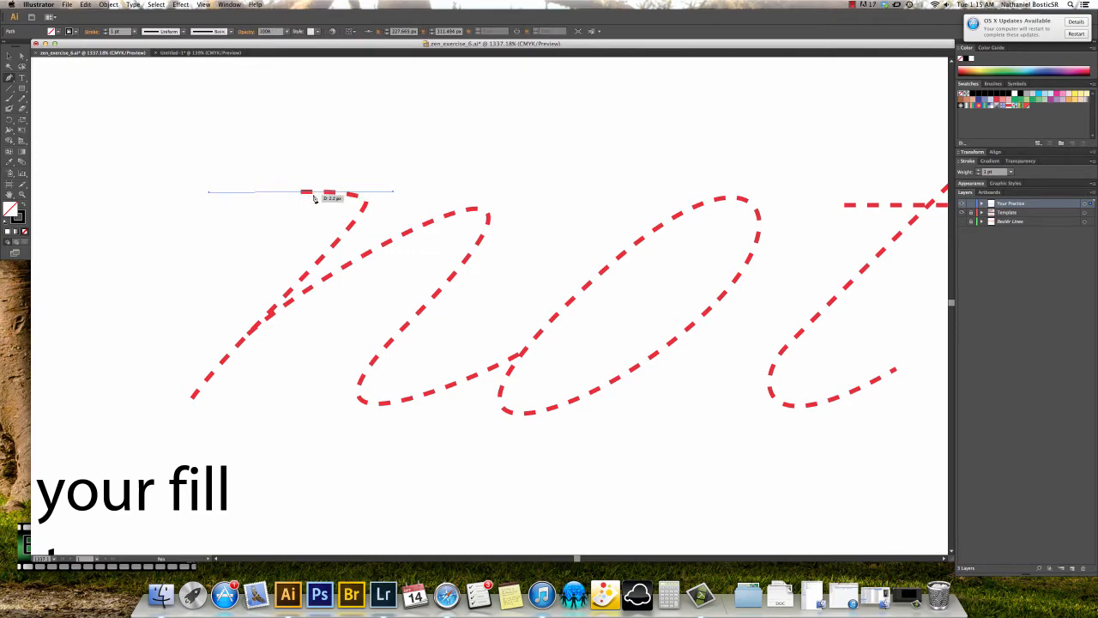
click(314, 197)
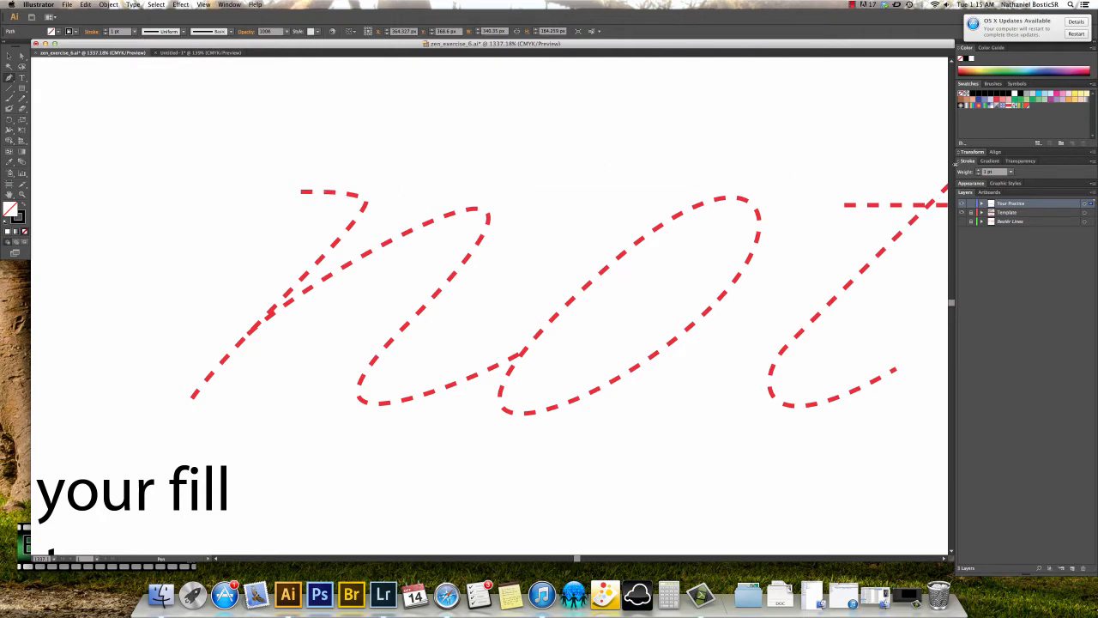
- Float the notes document in its own window beside a narrowed exercise window, with the panels moved outward and the notes text in view
drag(955, 164, 995, 164)
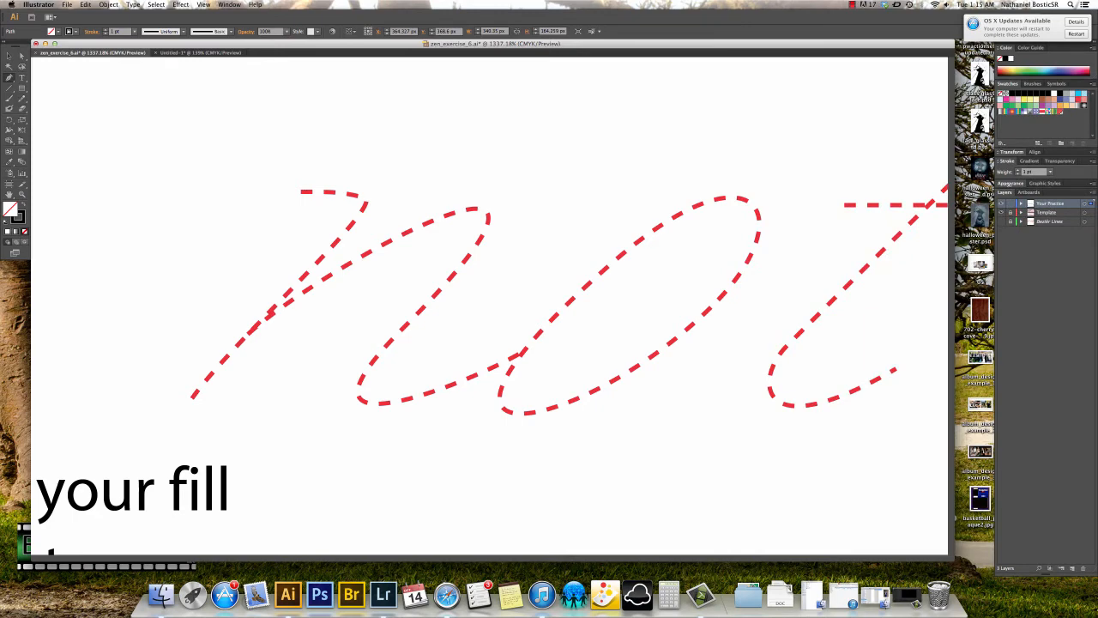
drag(950, 192, 517, 180)
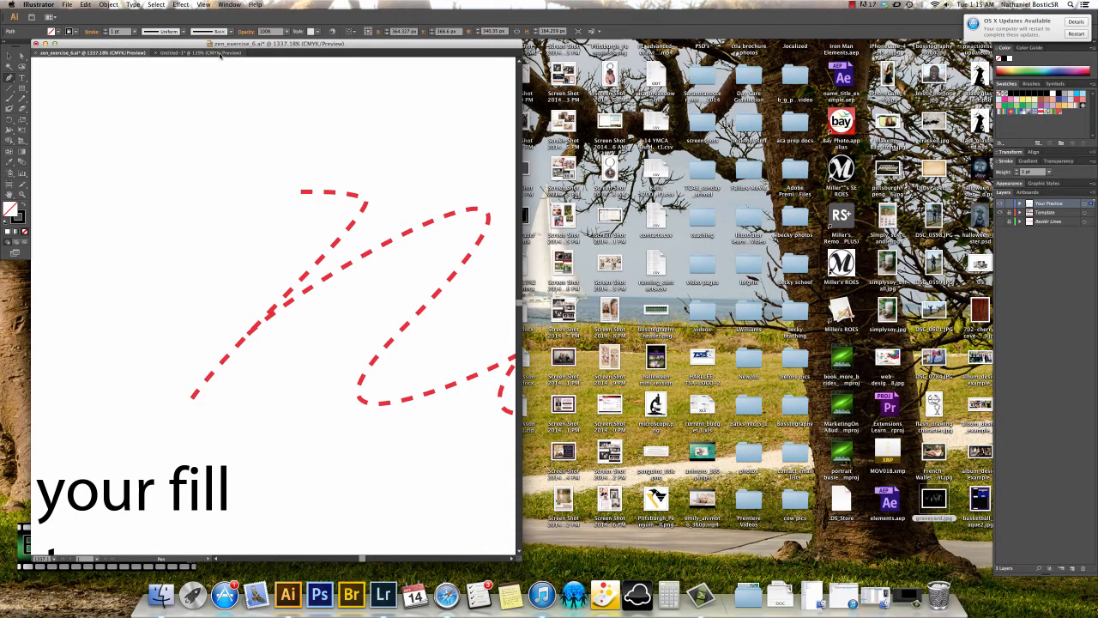
drag(230, 53, 594, 75)
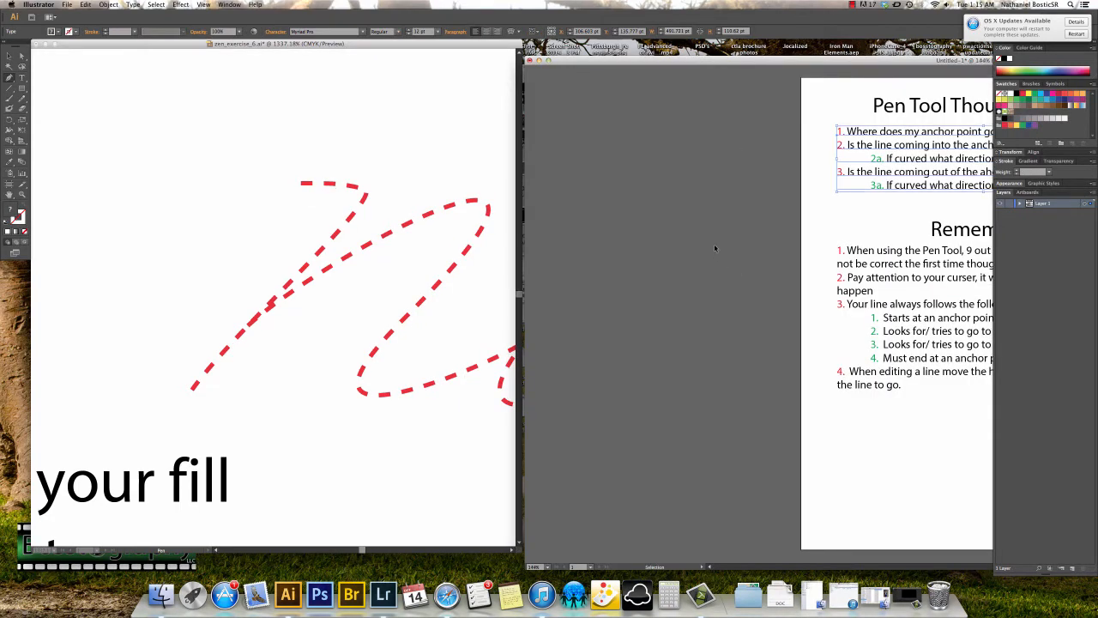
key(super+0)
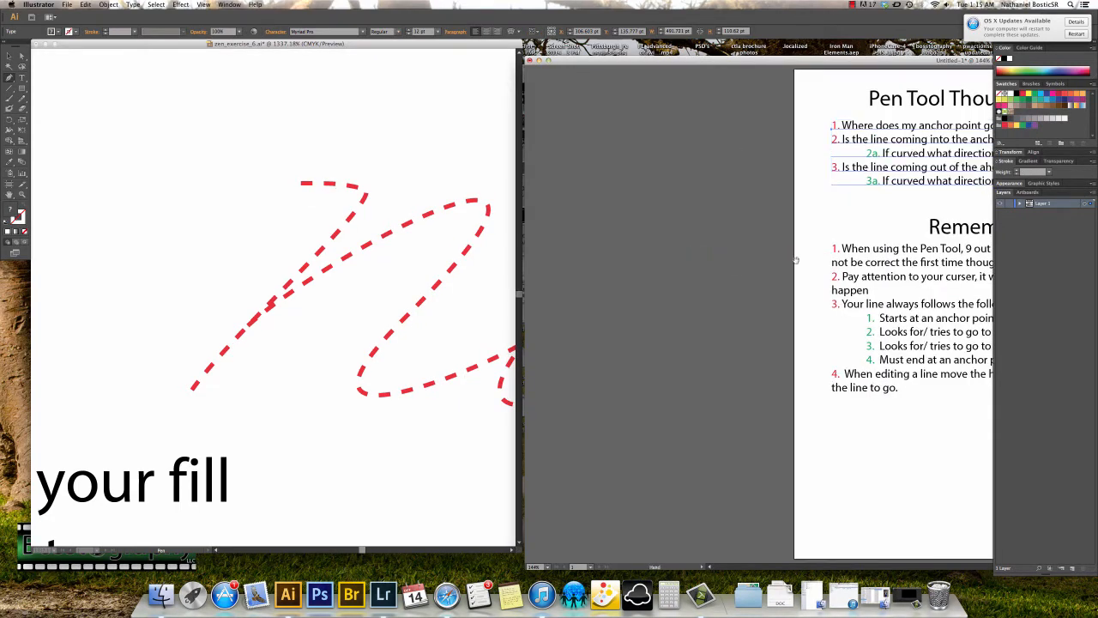
scroll(759, 262, right, 5)
scroll(697, 272, right, 2)
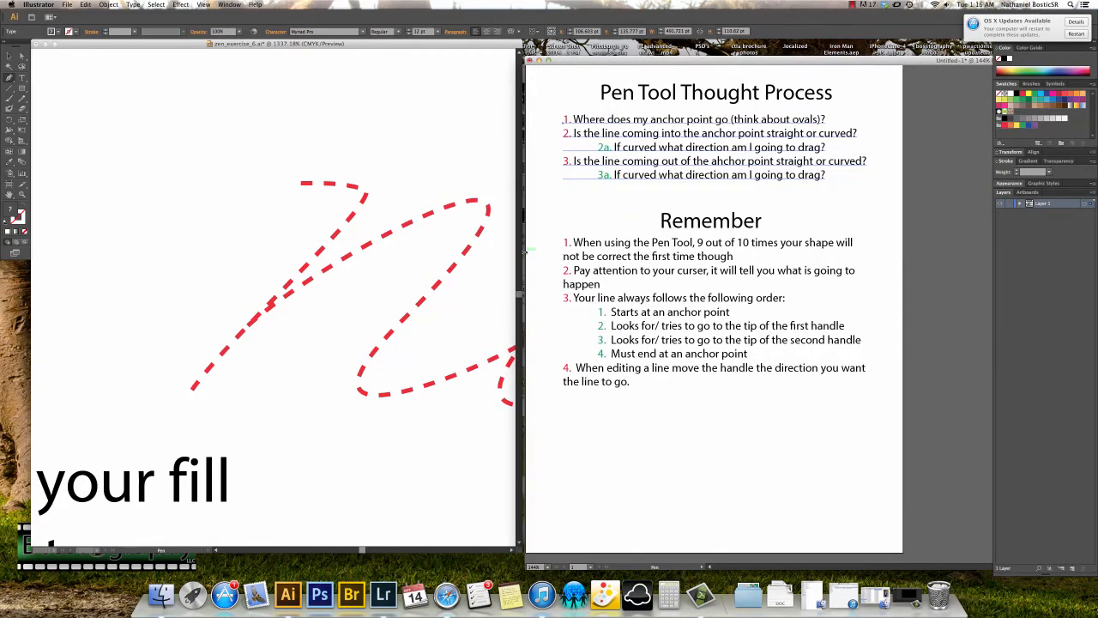
- Narrow and align the notes window, and widen the exercise window to meet it so both documents sit side by side
drag(525, 255, 617, 251)
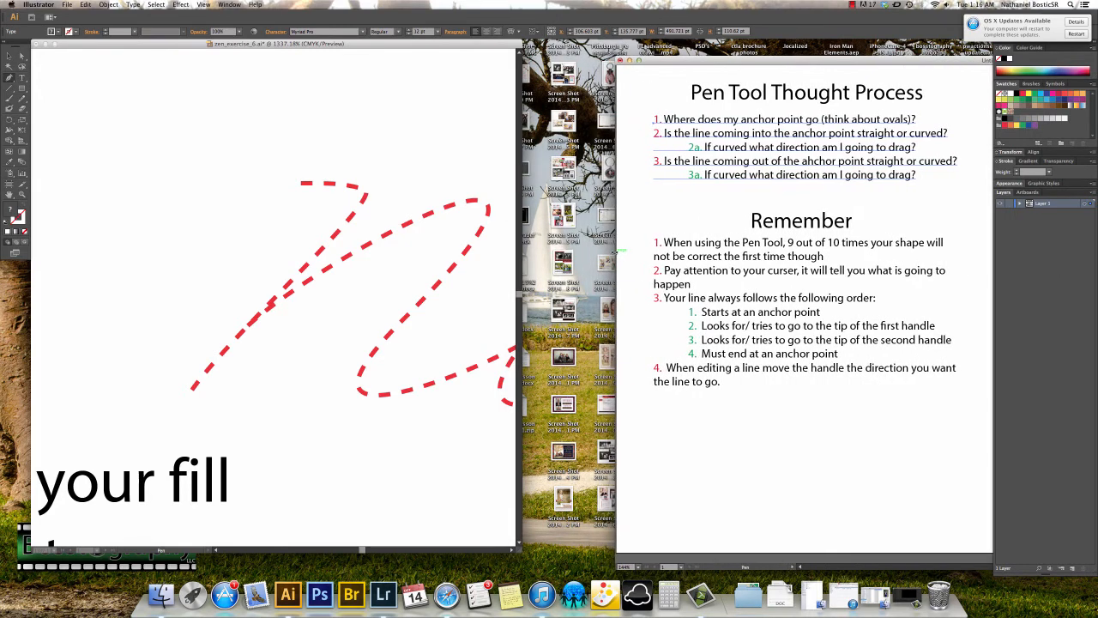
drag(681, 70, 683, 52)
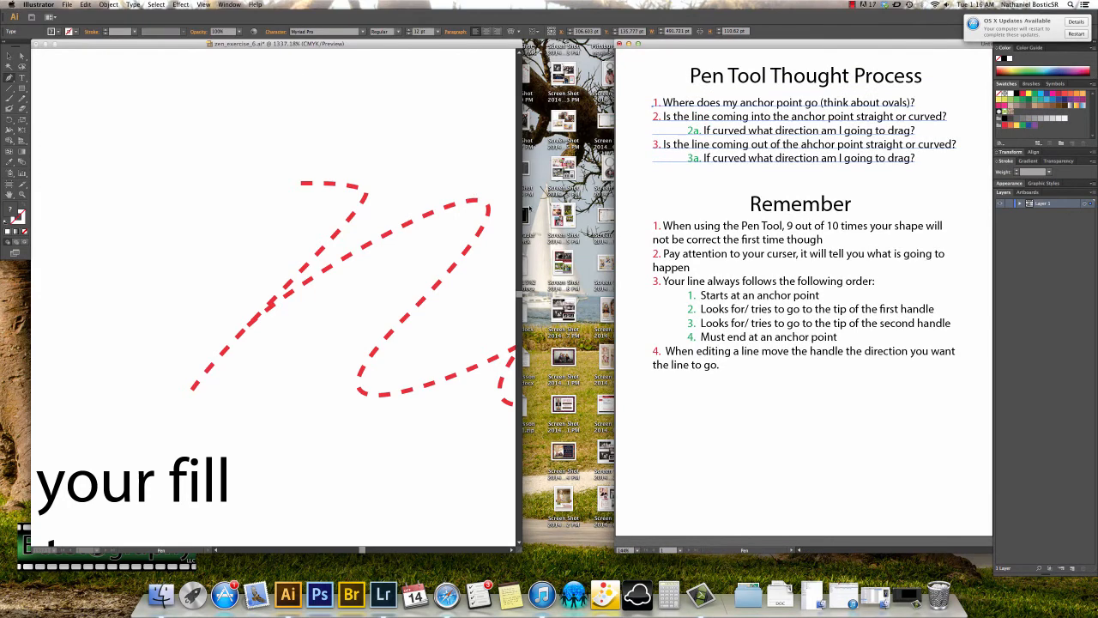
click(519, 206)
drag(522, 206, 614, 206)
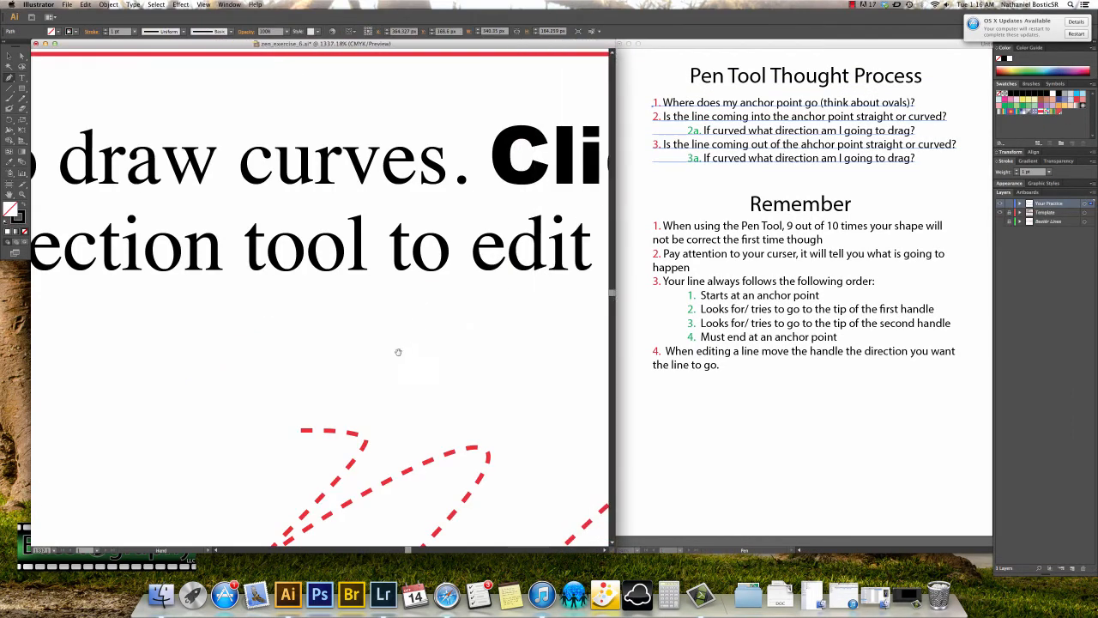
- Trace the n's hump with the Pen tool, placing a smooth anchor midway down the second downstroke with handles along the dashed line
drag(398, 351, 291, 194)
drag(372, 316, 345, 251)
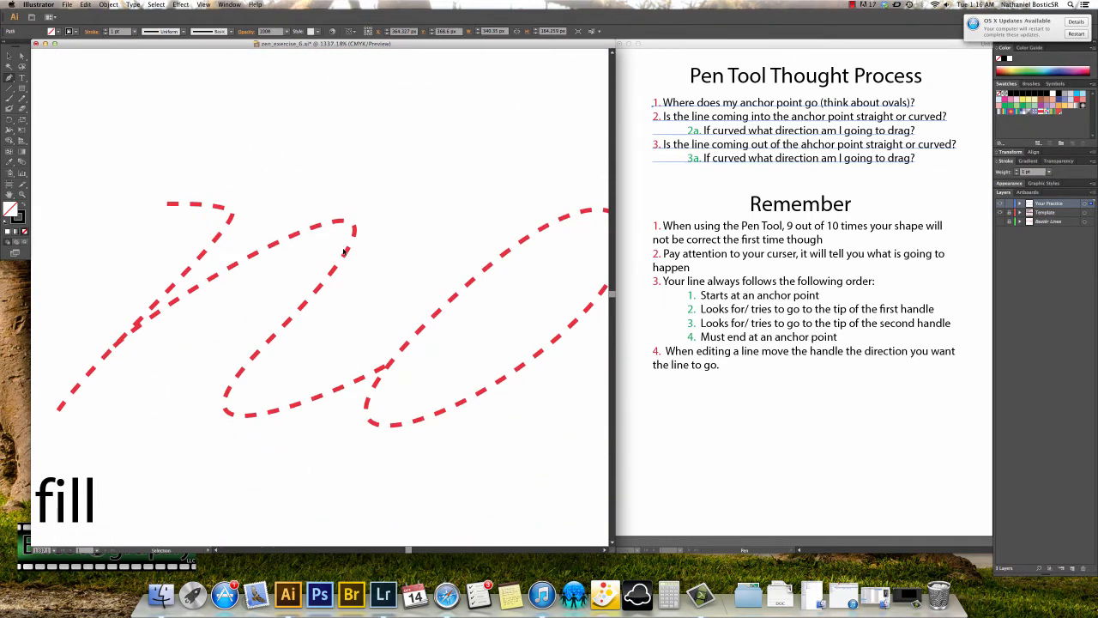
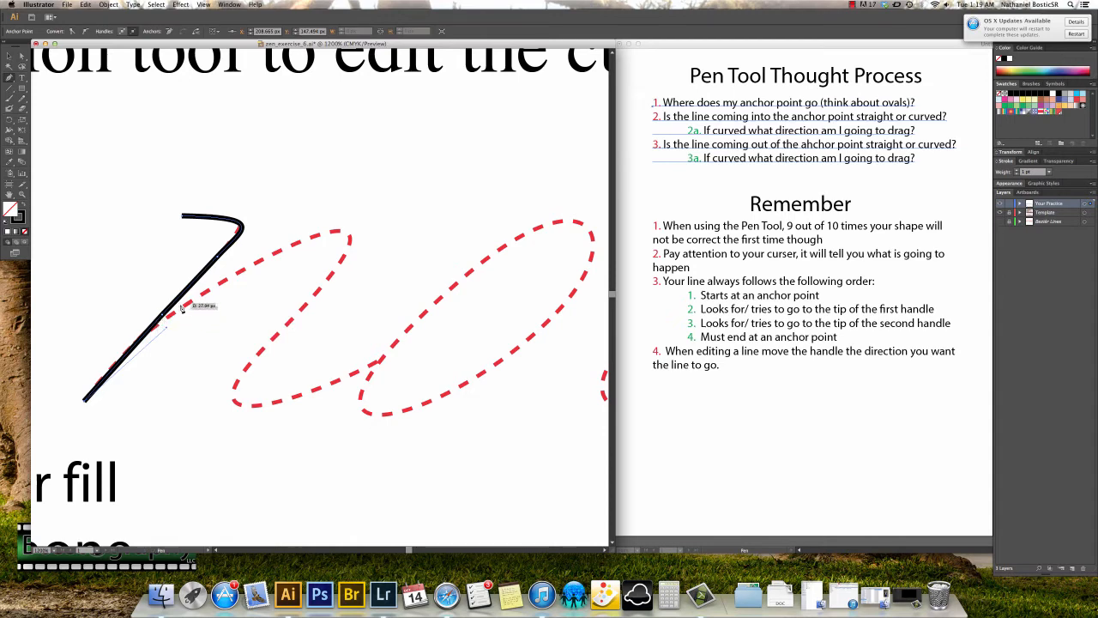
click(282, 334)
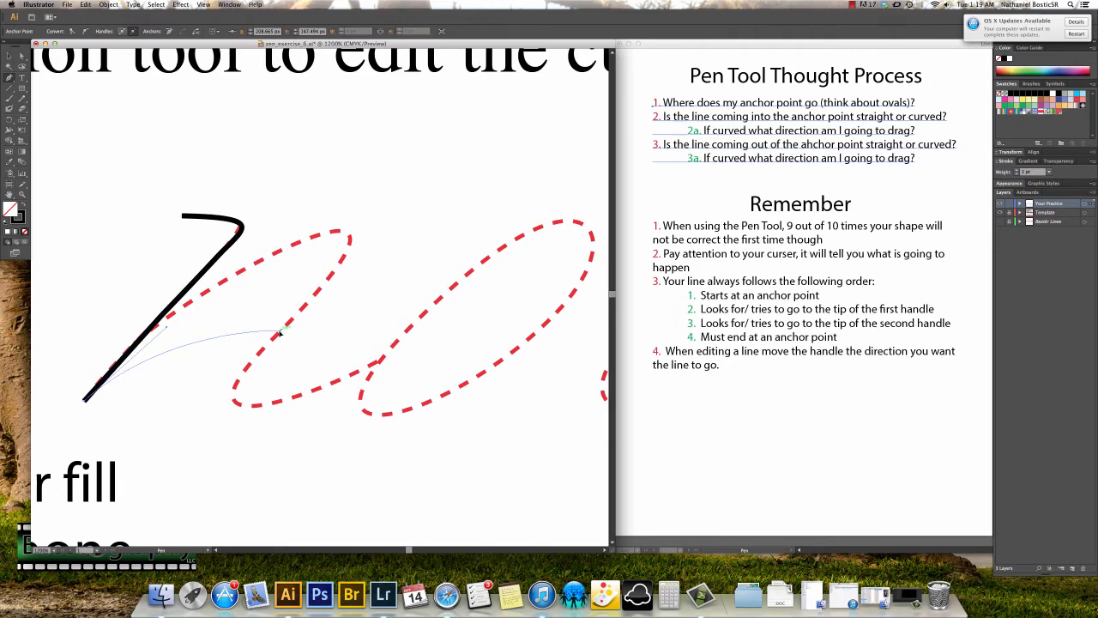
mouse_move(282, 333)
mouse_down()
mouse_move(228, 402)
mouse_move(115, 495)
mouse_up()
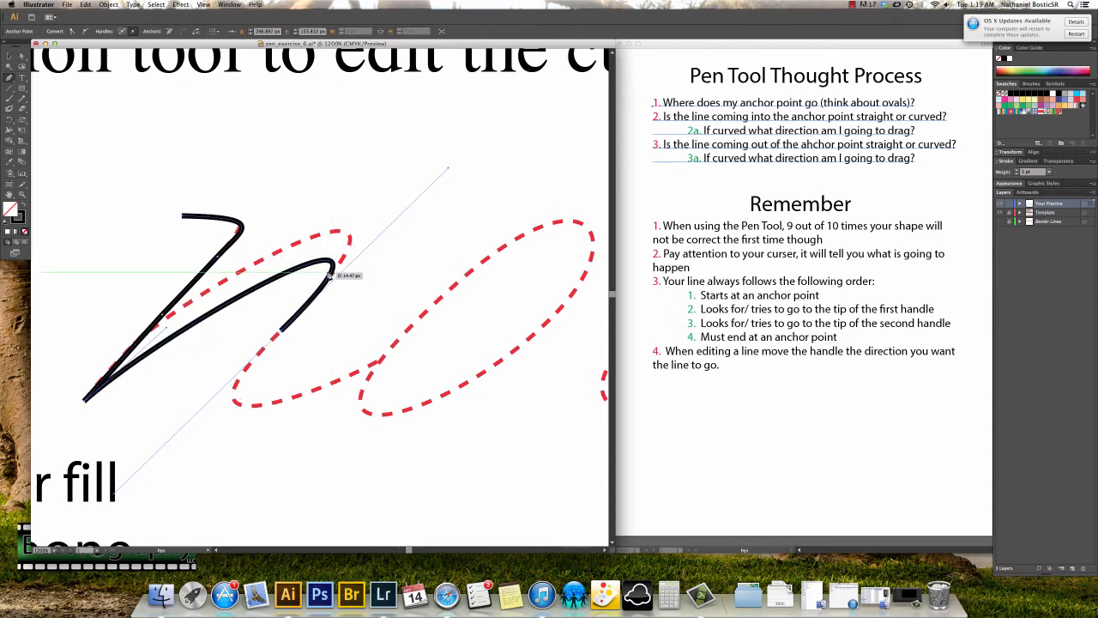
- Continue the path around the n's lower curve to a smooth anchor where the n meets the o
scroll(232, 369, down, 5)
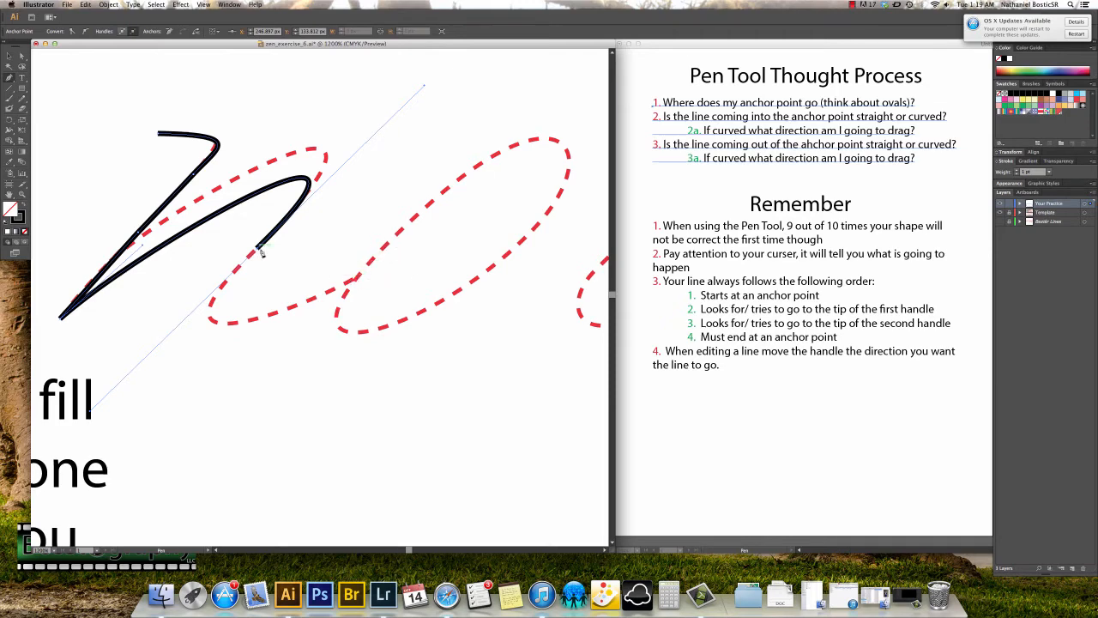
click(356, 277)
drag(356, 278, 428, 246)
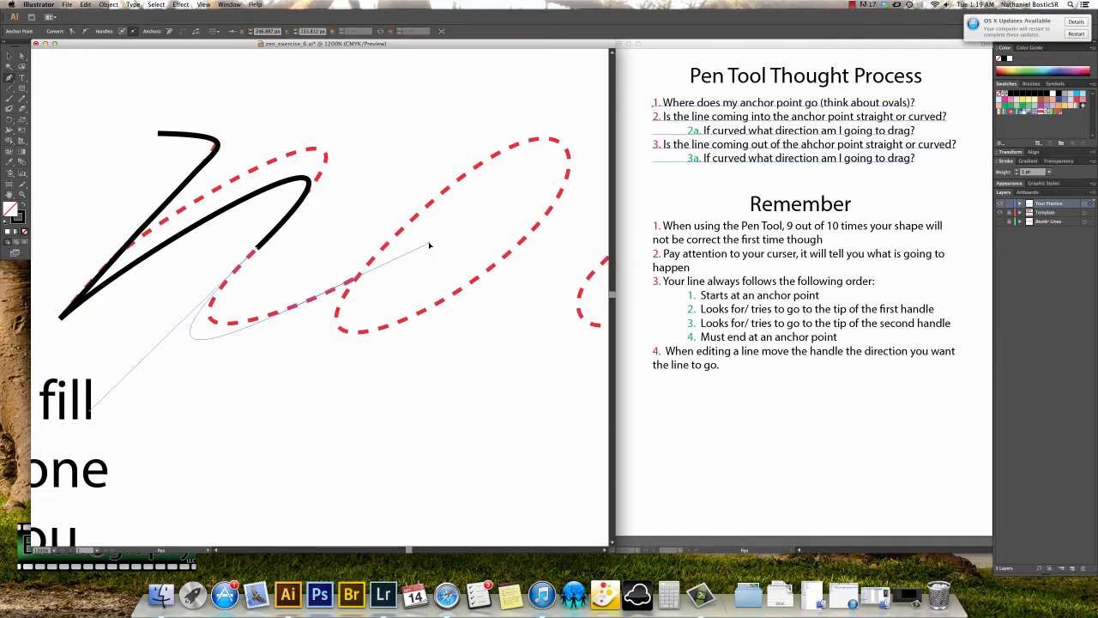
drag(431, 247, 429, 246)
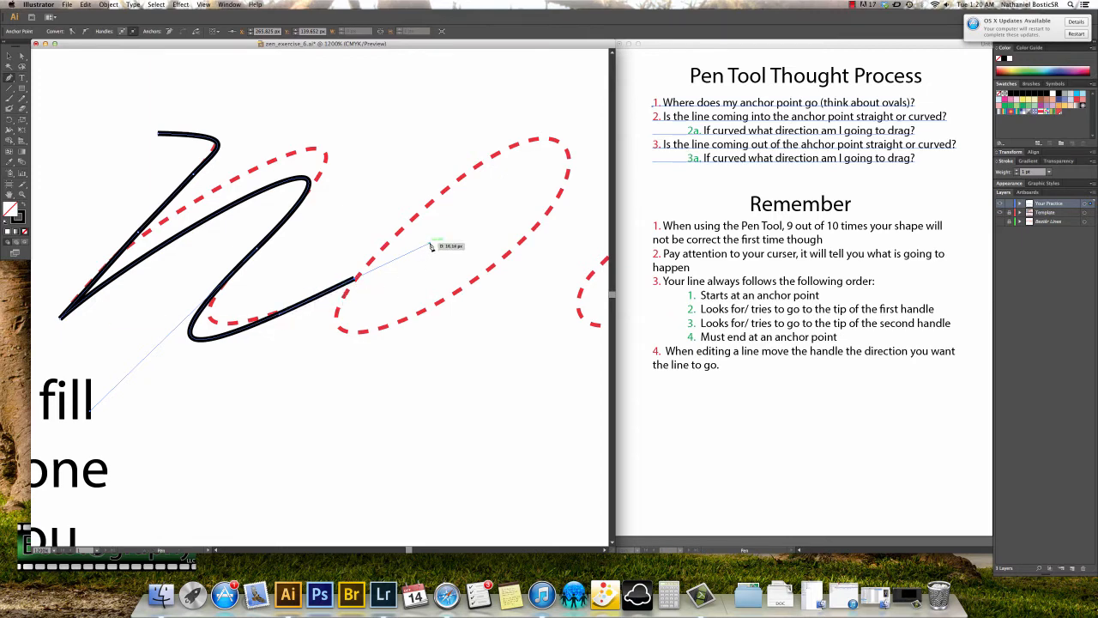
drag(432, 246, 411, 217)
click(415, 217)
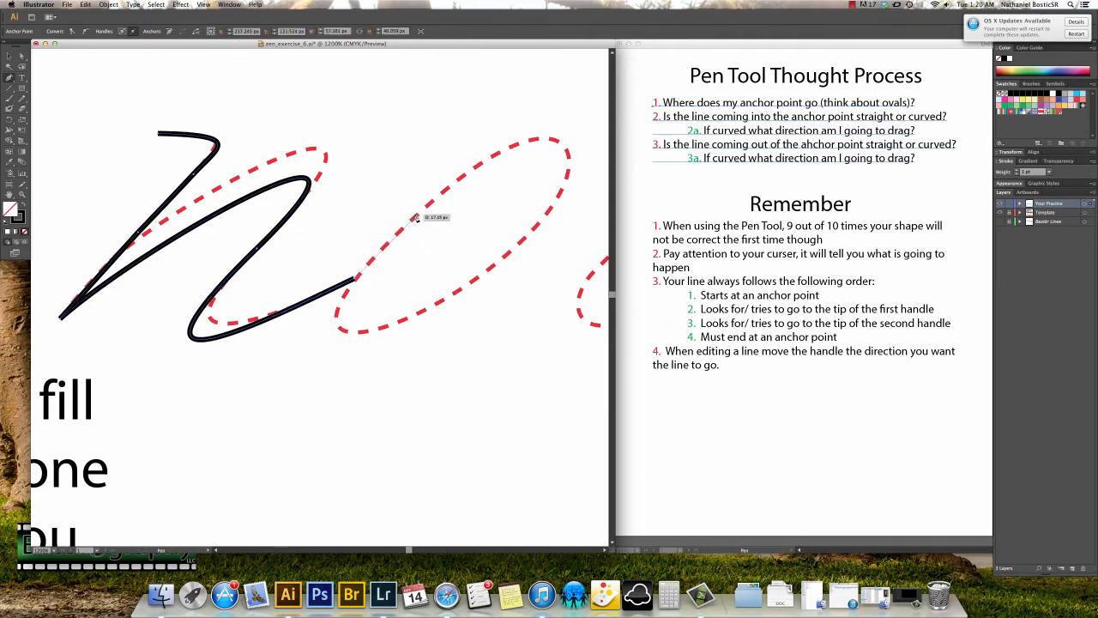
- Draw a circle below the letters with the Ellipse tool and inspect its anchor points and handles
drag(22, 89, 48, 112)
drag(290, 381, 408, 501)
click(23, 56)
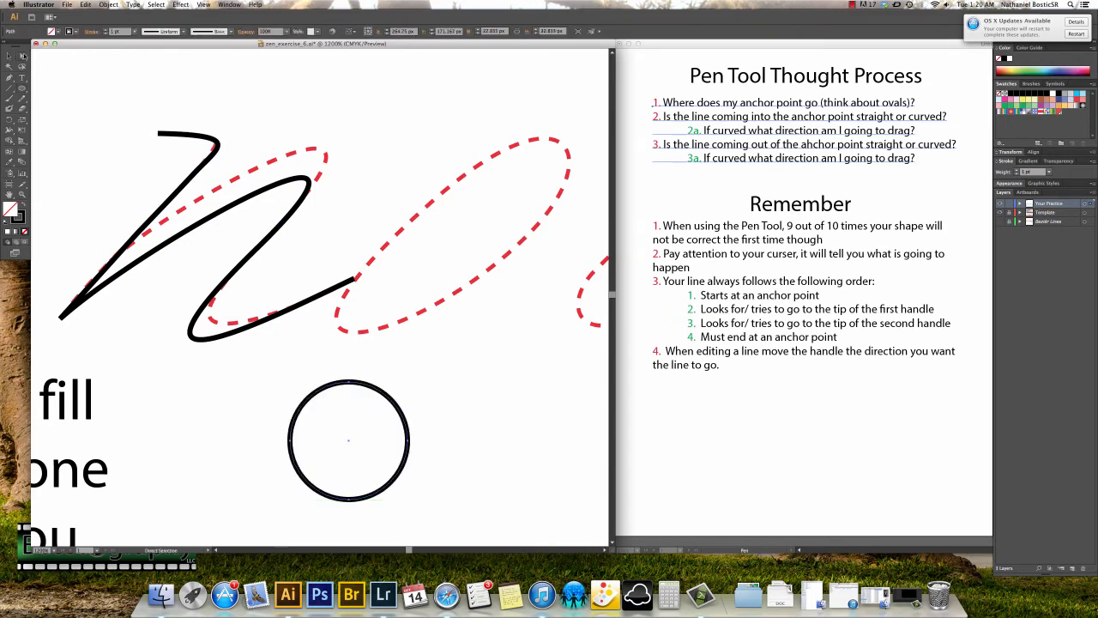
click(349, 380)
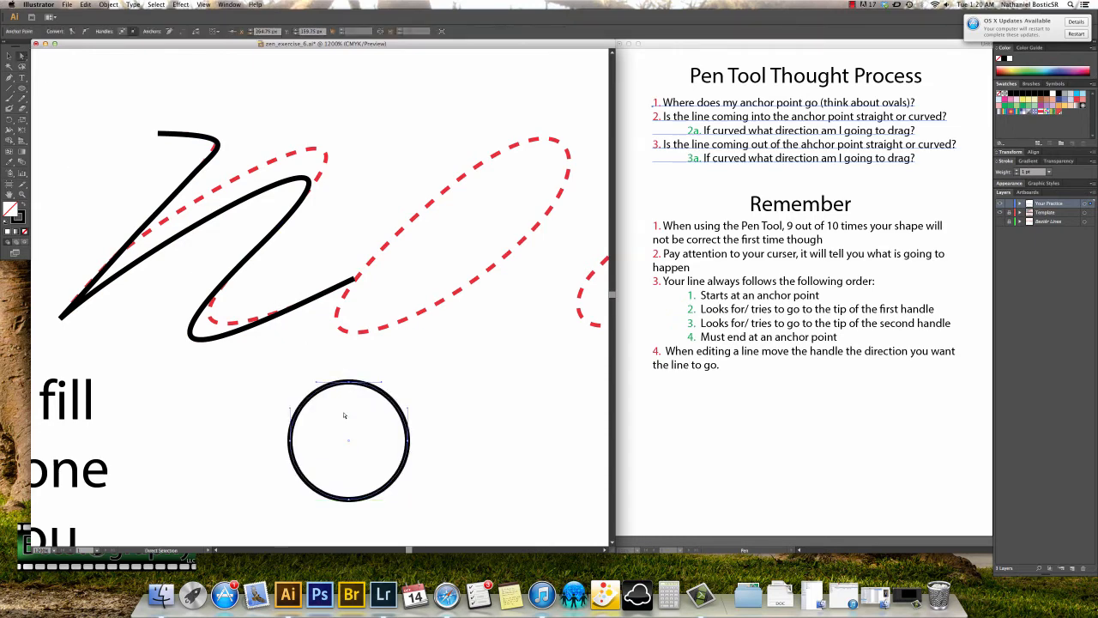
click(289, 440)
click(396, 440)
- Squeeze the circle into a narrow upright oval, tilt it like the letter o, and move it inside the dashed o
click(8, 54)
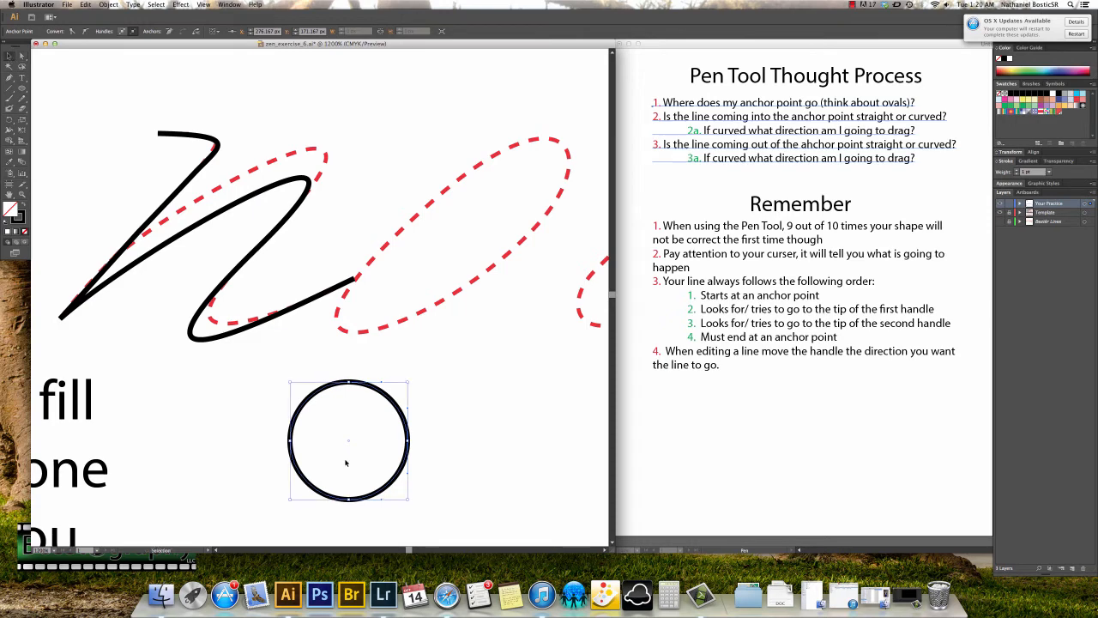
drag(291, 440, 355, 439)
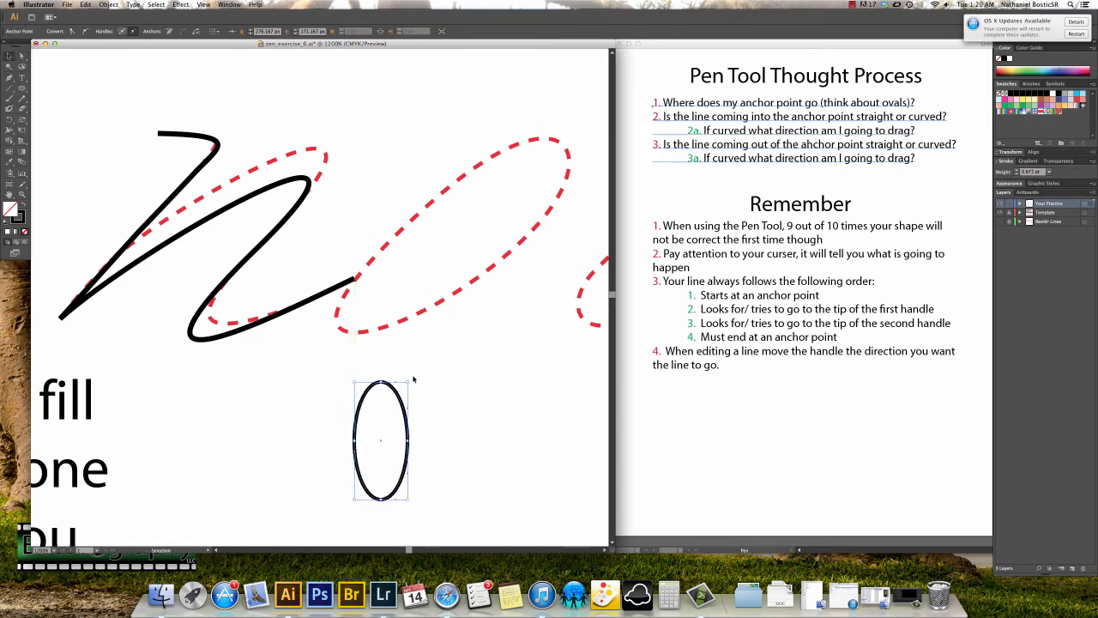
drag(409, 378, 442, 404)
click(286, 428)
drag(347, 491, 428, 286)
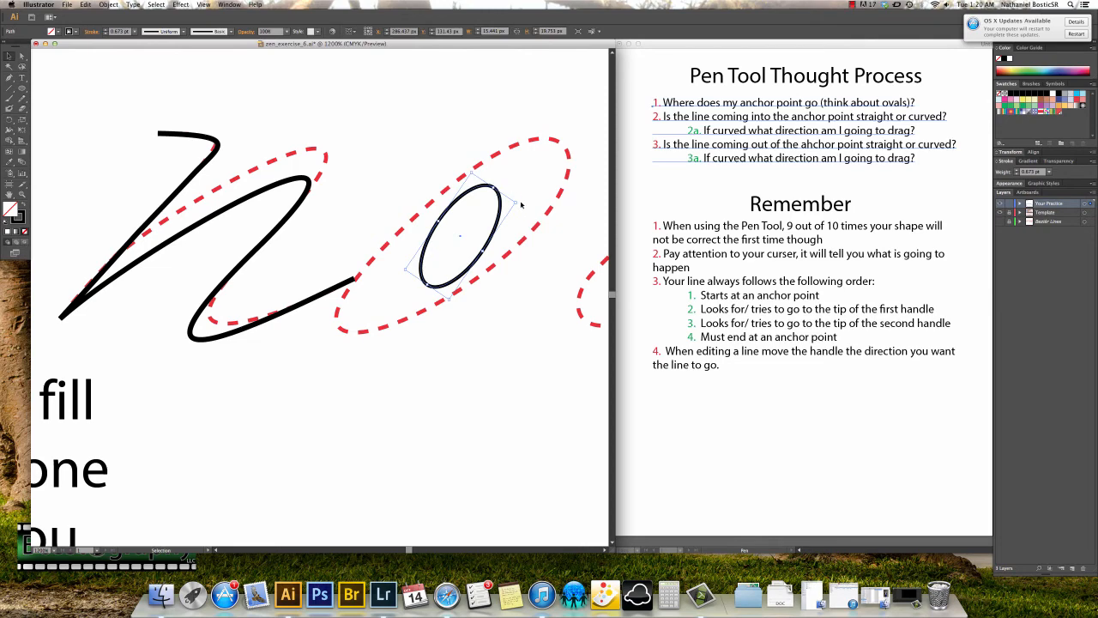
click(519, 204)
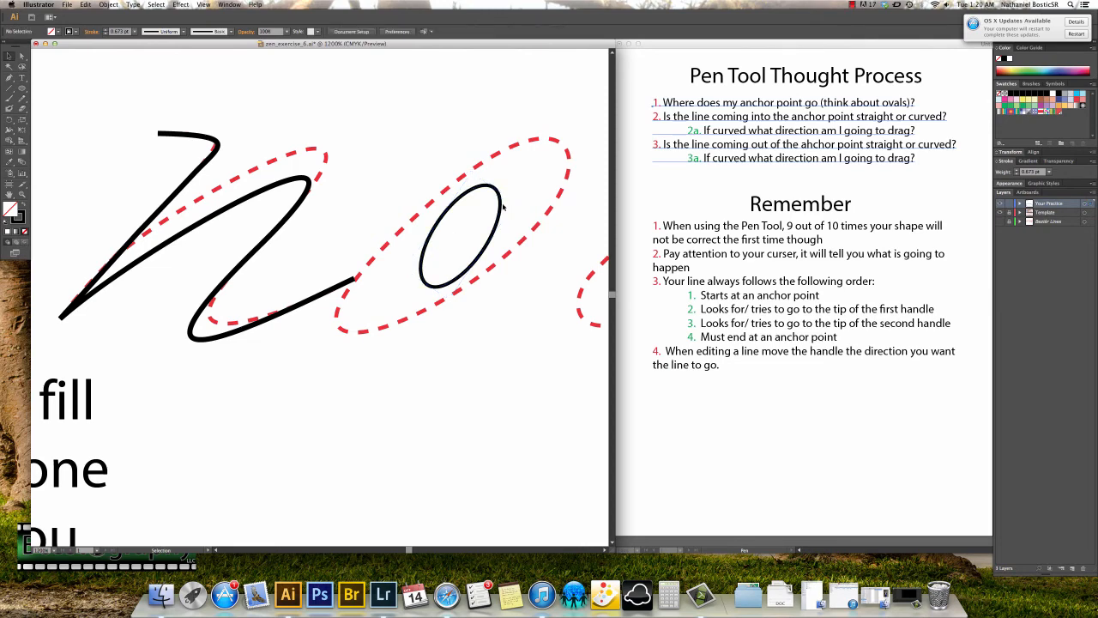
- Stretch the tilted oval towards the dashed o's outline to compare anchor positions, and delete it
click(504, 207)
drag(518, 202, 570, 153)
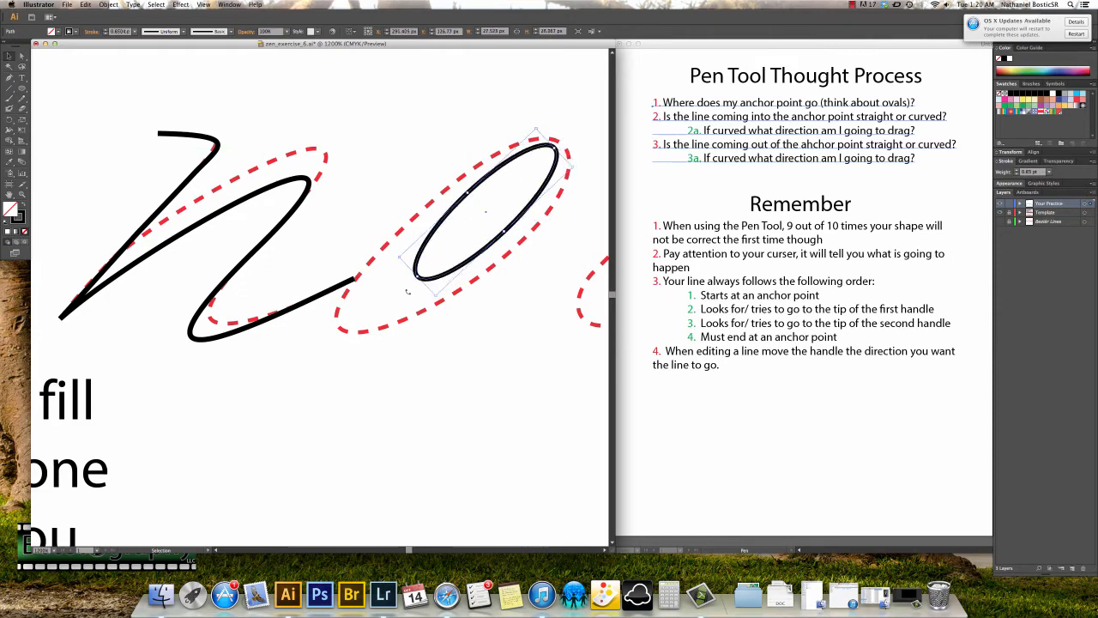
drag(416, 282, 352, 339)
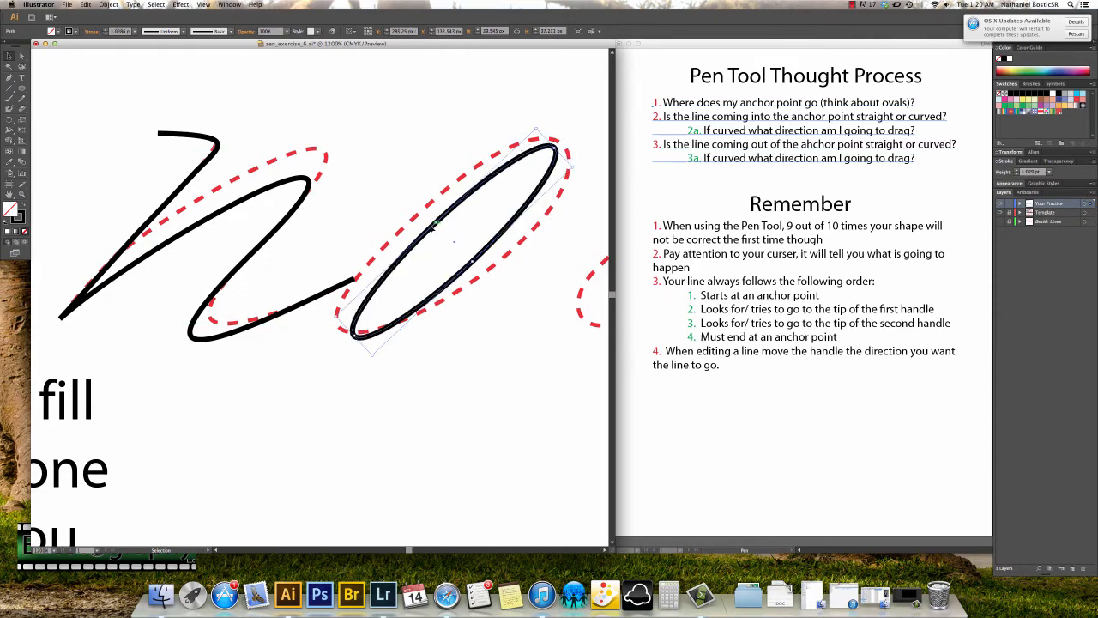
drag(432, 227, 423, 212)
drag(470, 259, 482, 270)
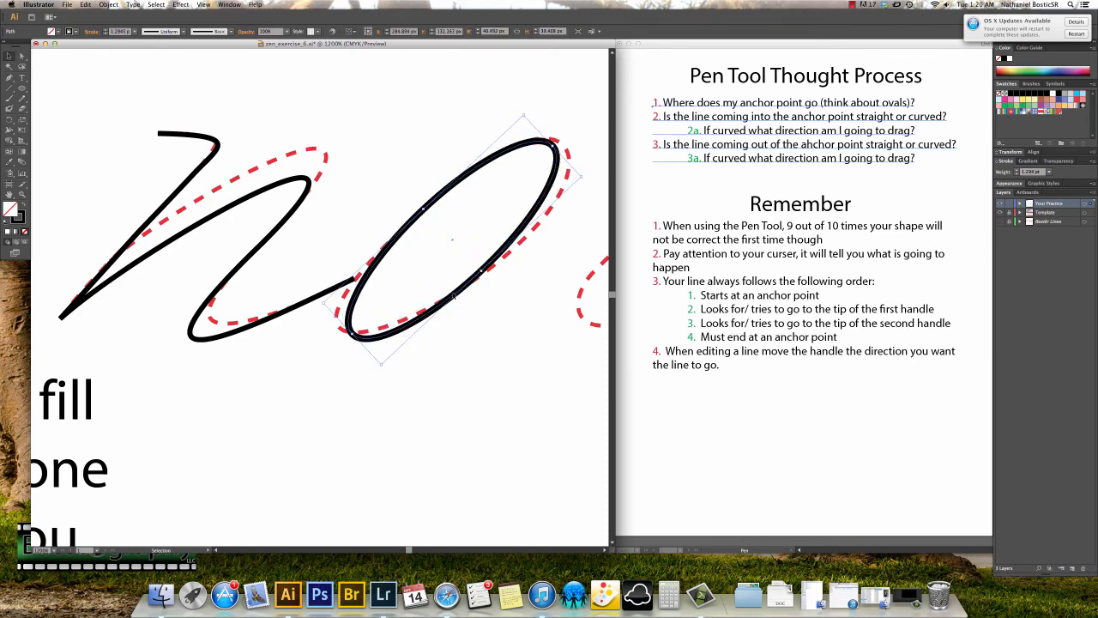
key(Delete)
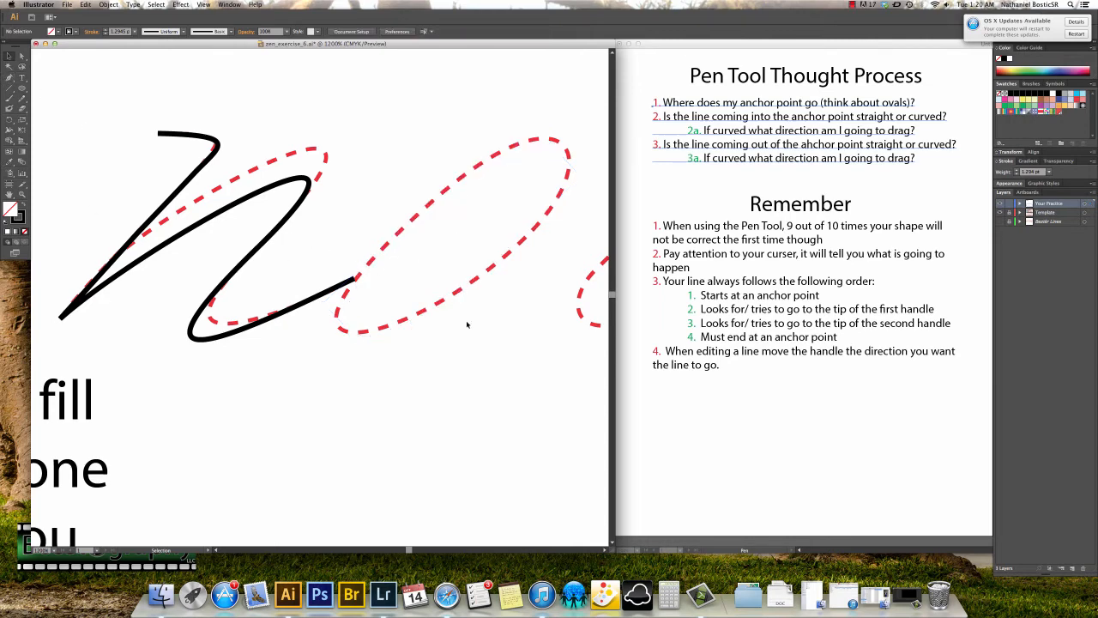
- Try to start a separate path at the top of the dashed o with the Pen tool, pulling a handle along its upper edge
click(9, 78)
drag(519, 146, 452, 167)
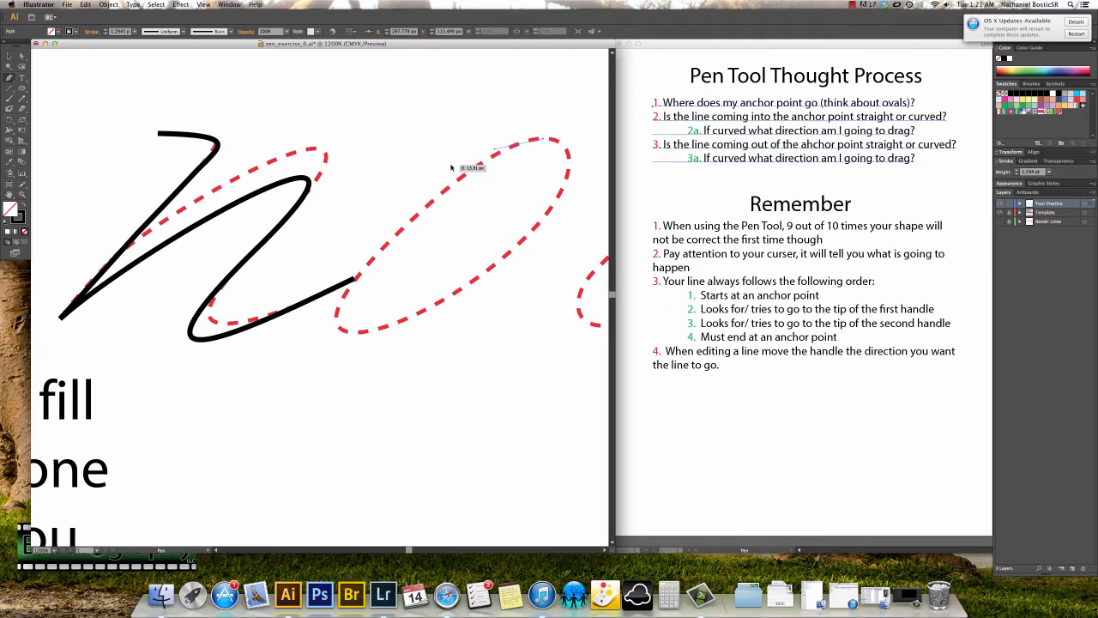
key(super+z)
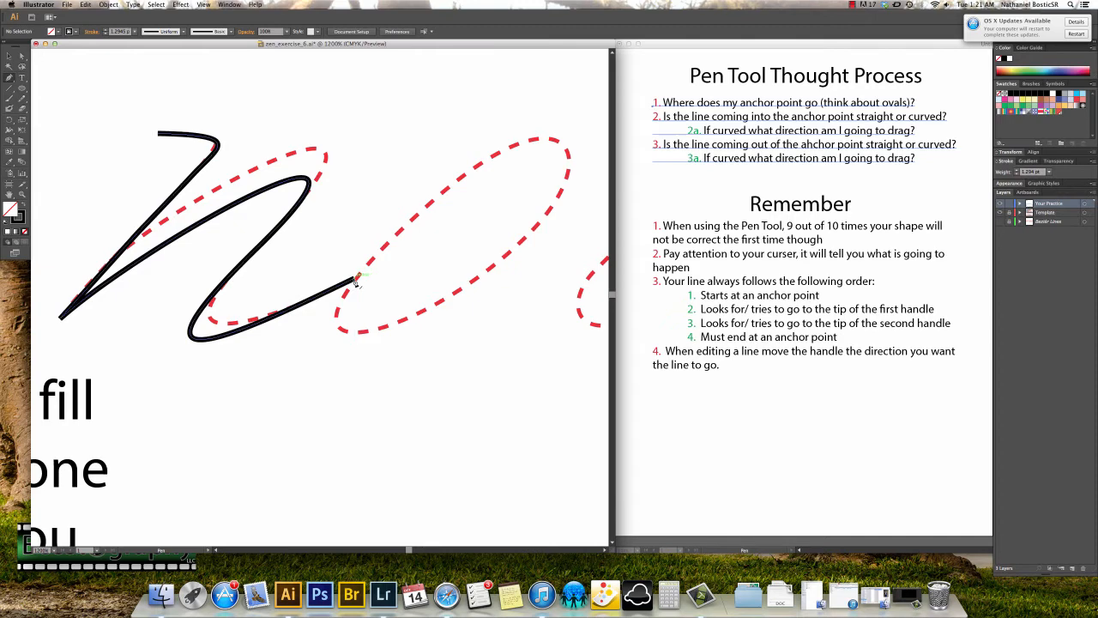
- Resume the path from the n's end and trace the dashed o with curved anchors all the way around to the junction
drag(355, 280, 454, 175)
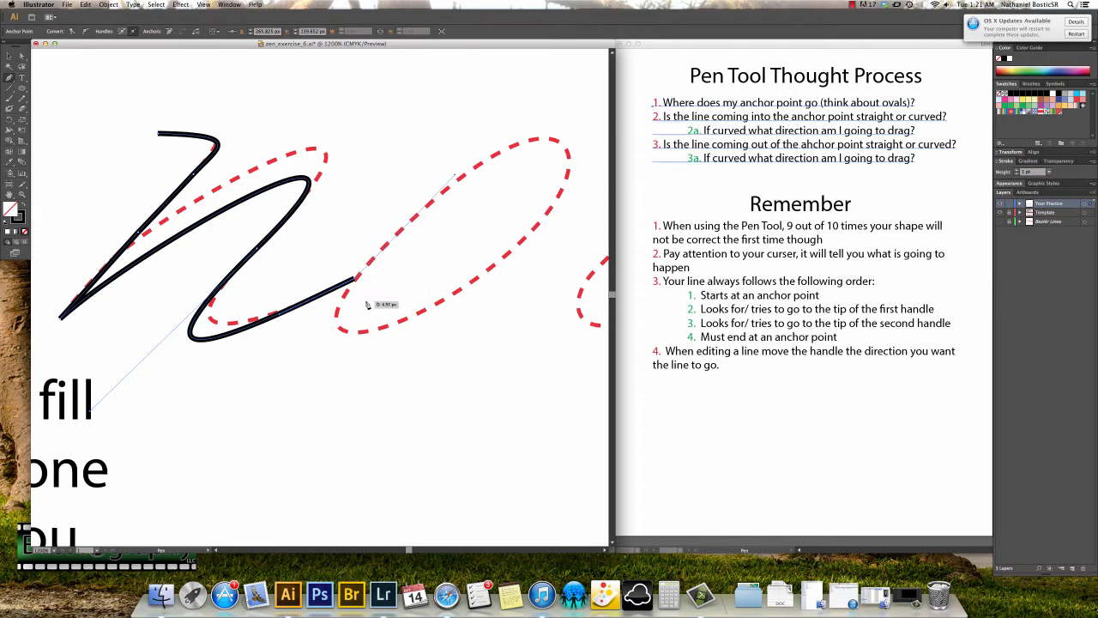
click(559, 144)
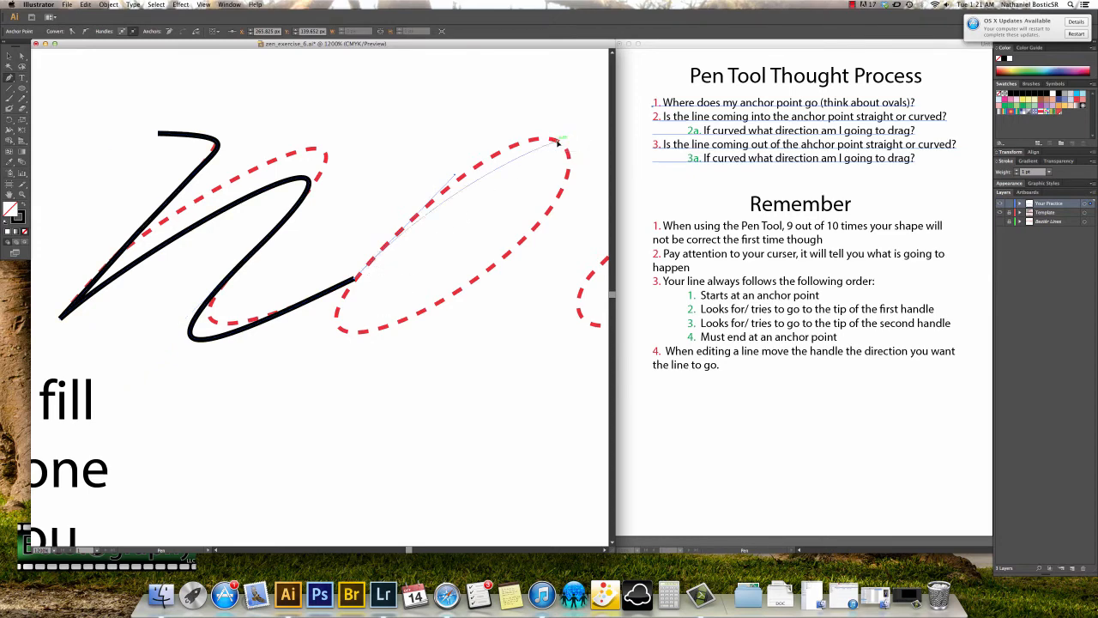
drag(559, 145, 581, 163)
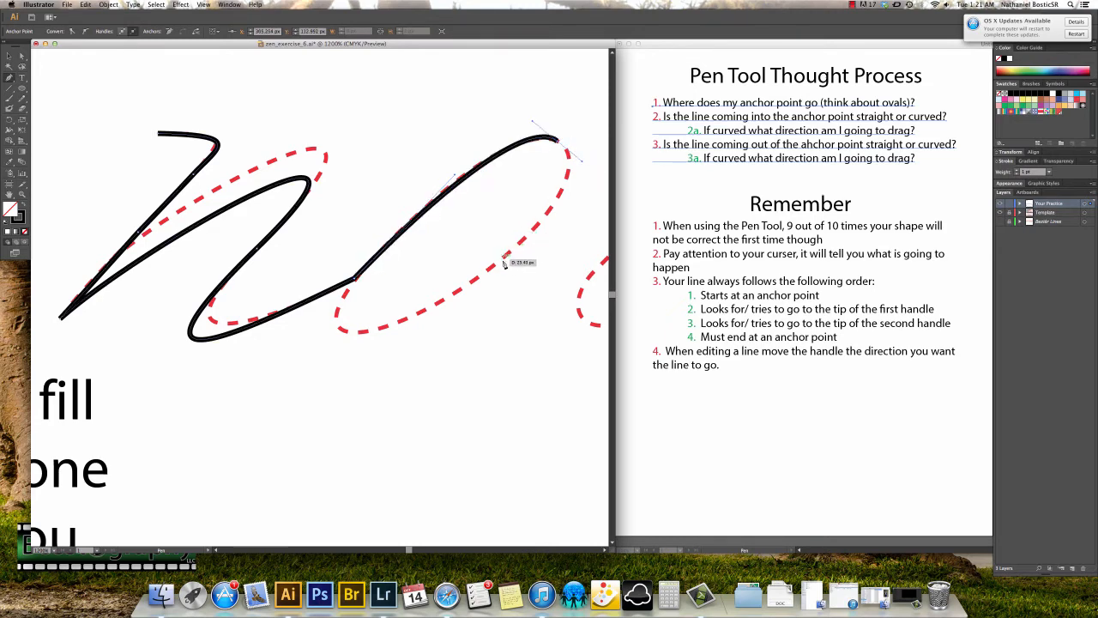
drag(500, 262, 437, 309)
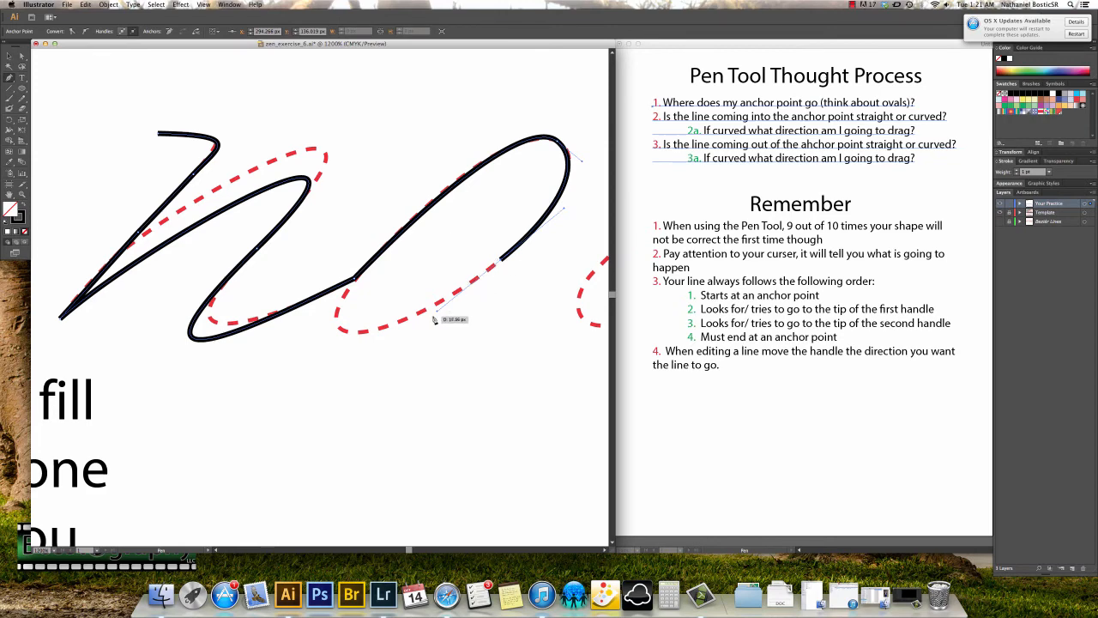
drag(342, 332, 322, 314)
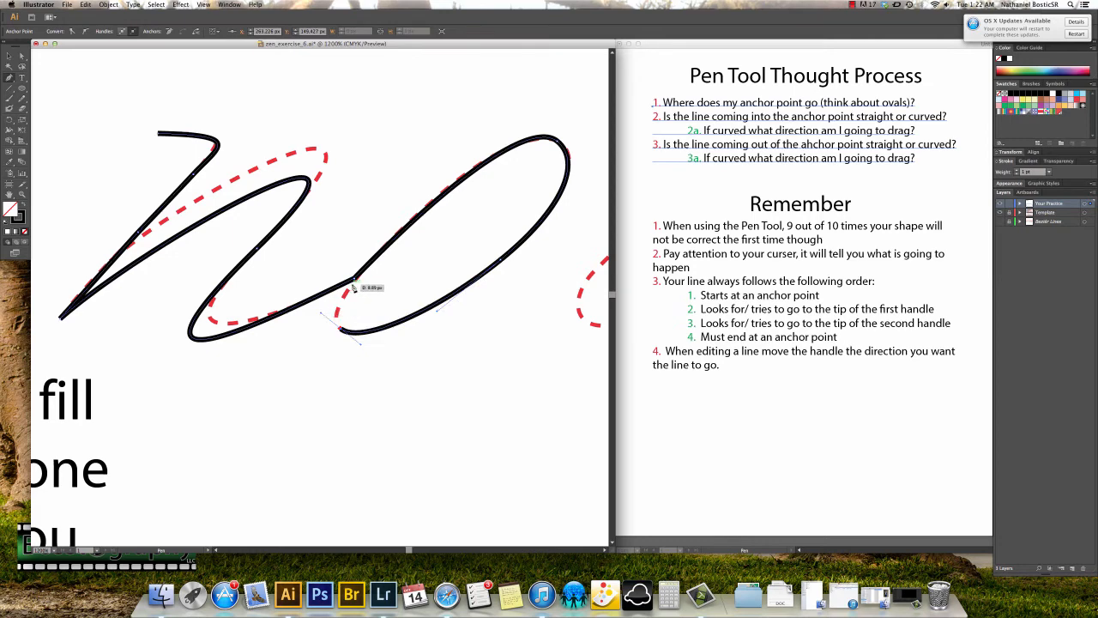
click(352, 286)
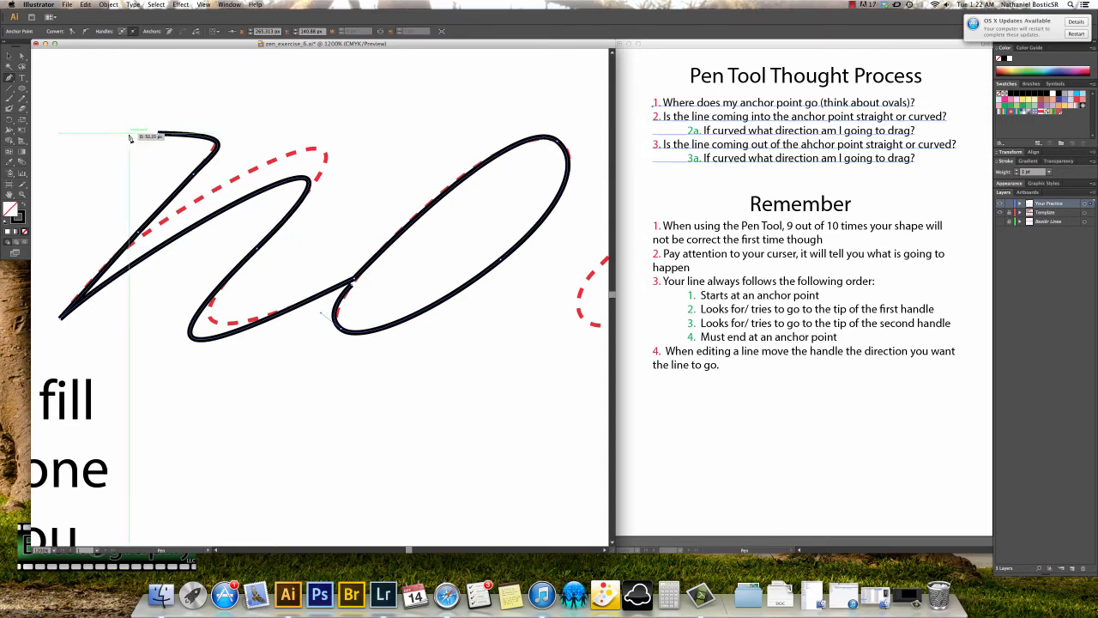
- Reshape the n's hump and lower curve to match the dashed template by adjusting the direction handles with the Direct Selection tool
key(a)
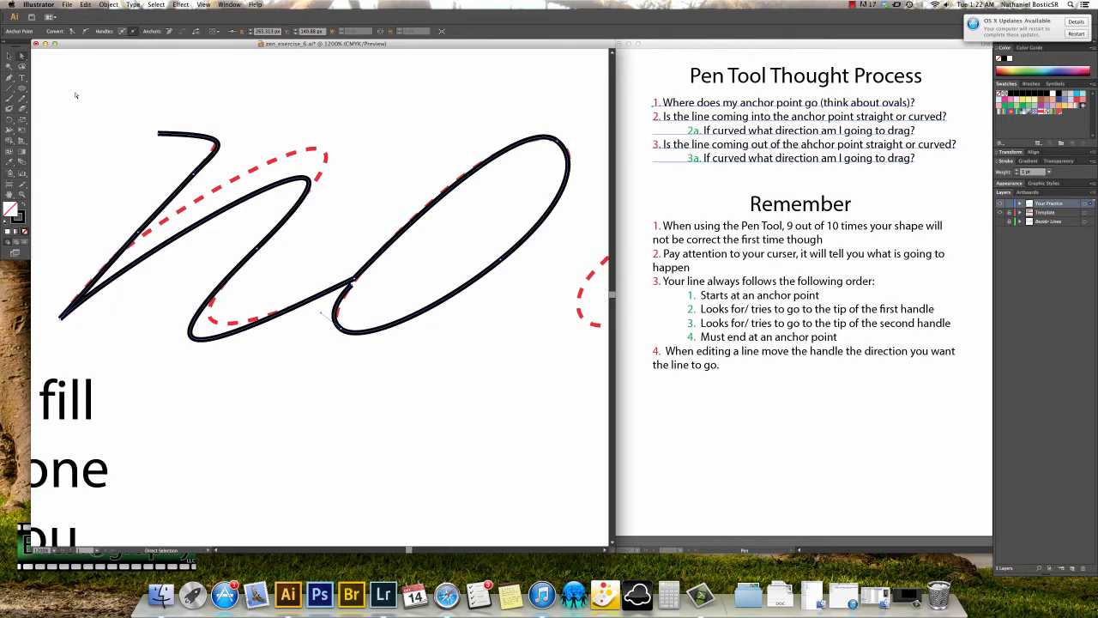
click(257, 250)
drag(142, 247, 147, 192)
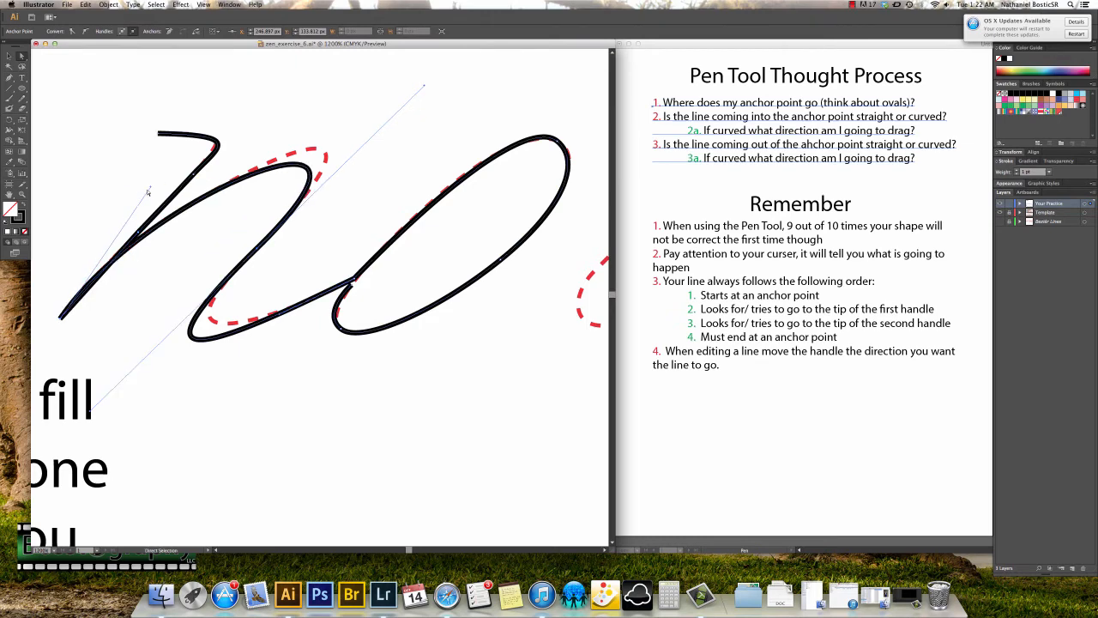
drag(424, 87, 466, 120)
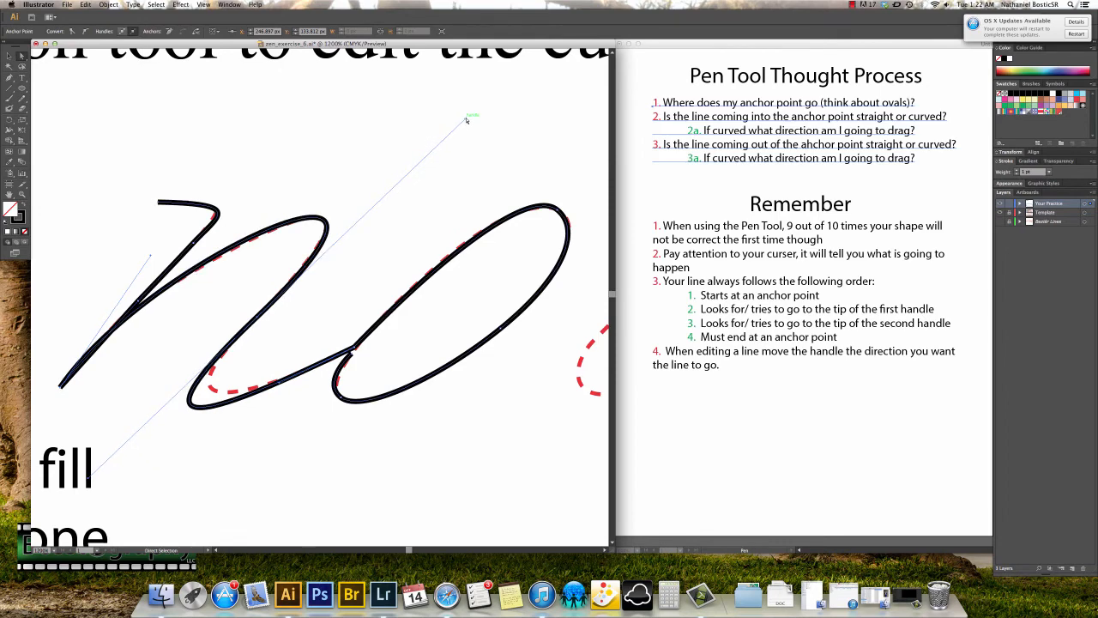
drag(151, 256, 154, 258)
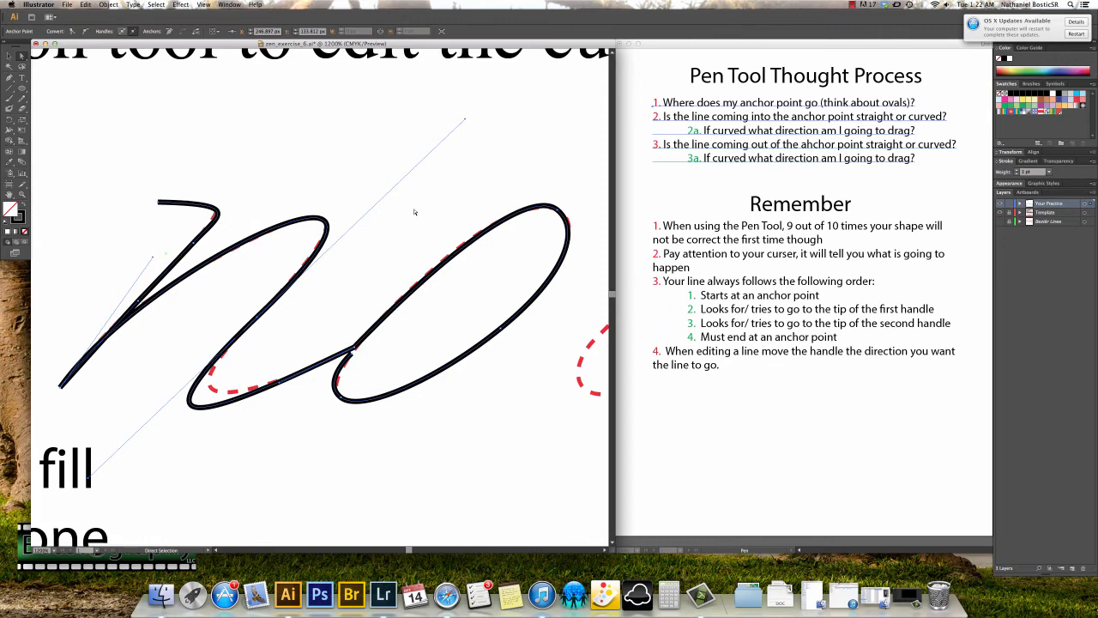
drag(465, 122, 464, 123)
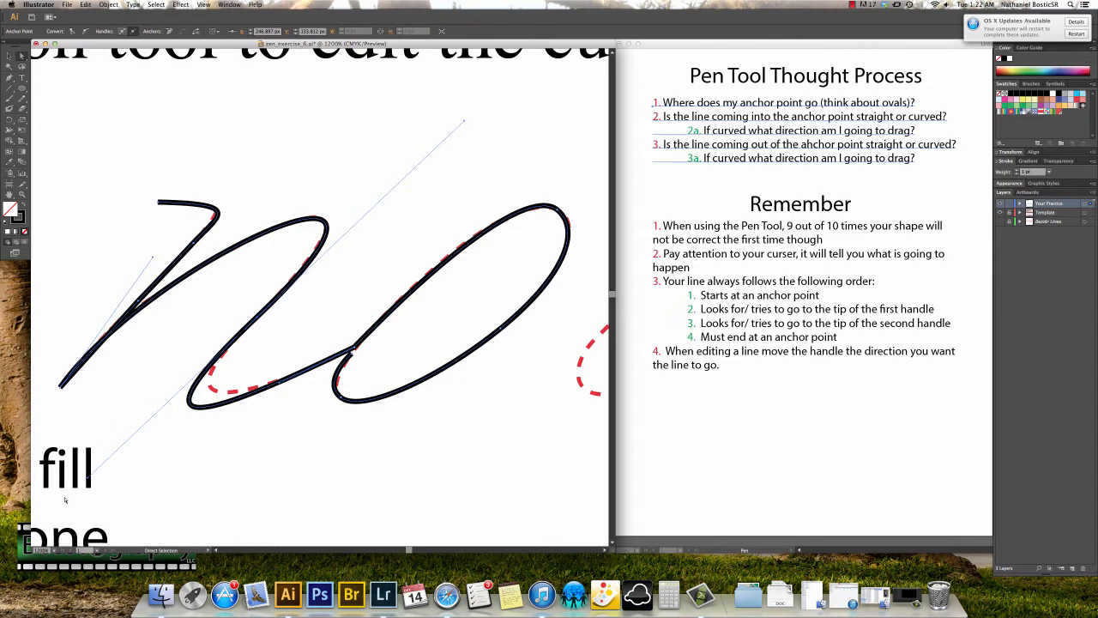
drag(90, 478, 130, 438)
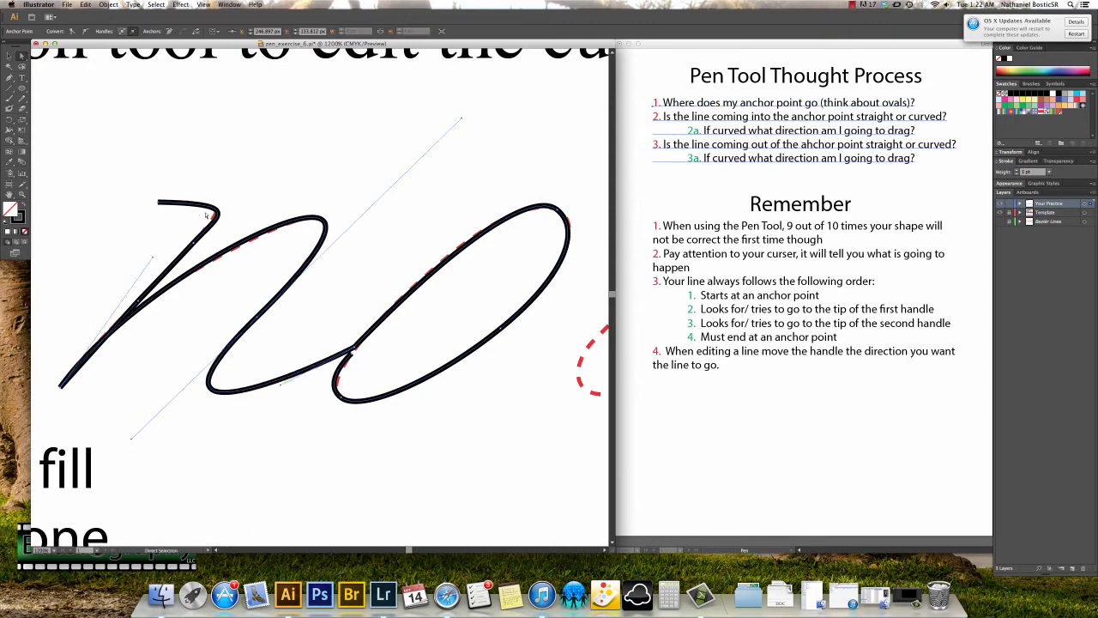
- Refine the hook at the start of the n, and nudge the direction handle of the anchor at its lower-left tip
click(196, 247)
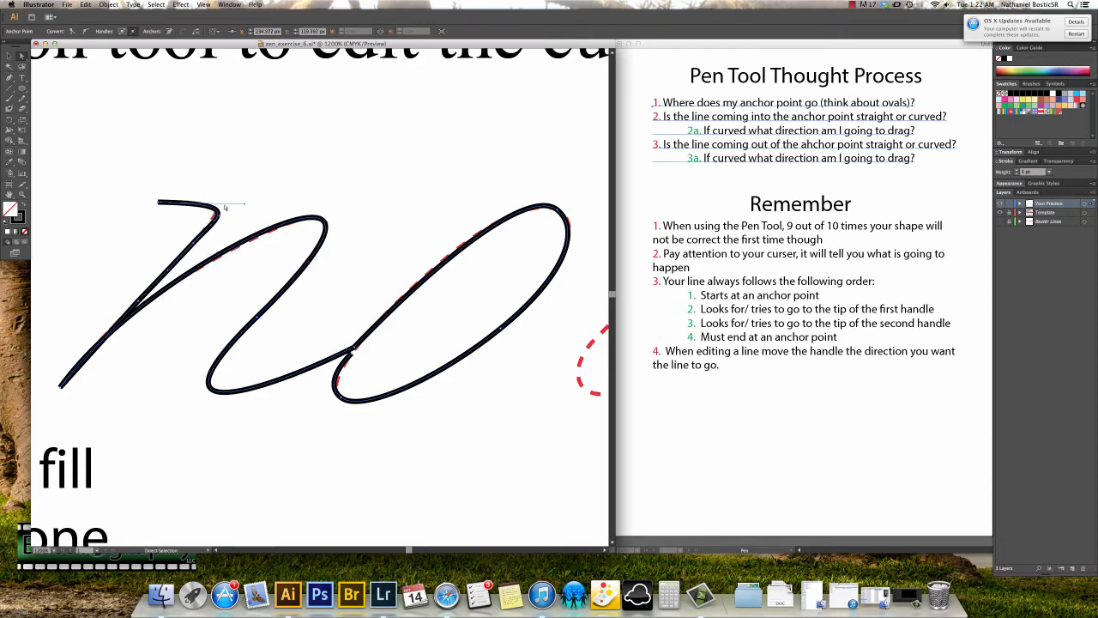
drag(245, 207, 218, 215)
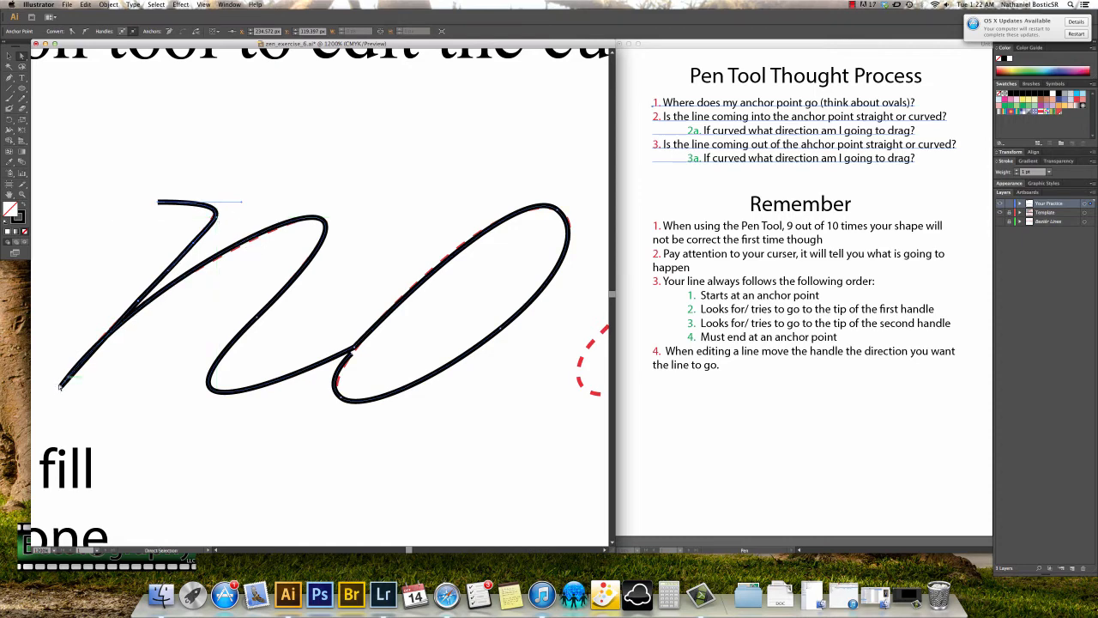
click(62, 385)
drag(153, 258, 149, 260)
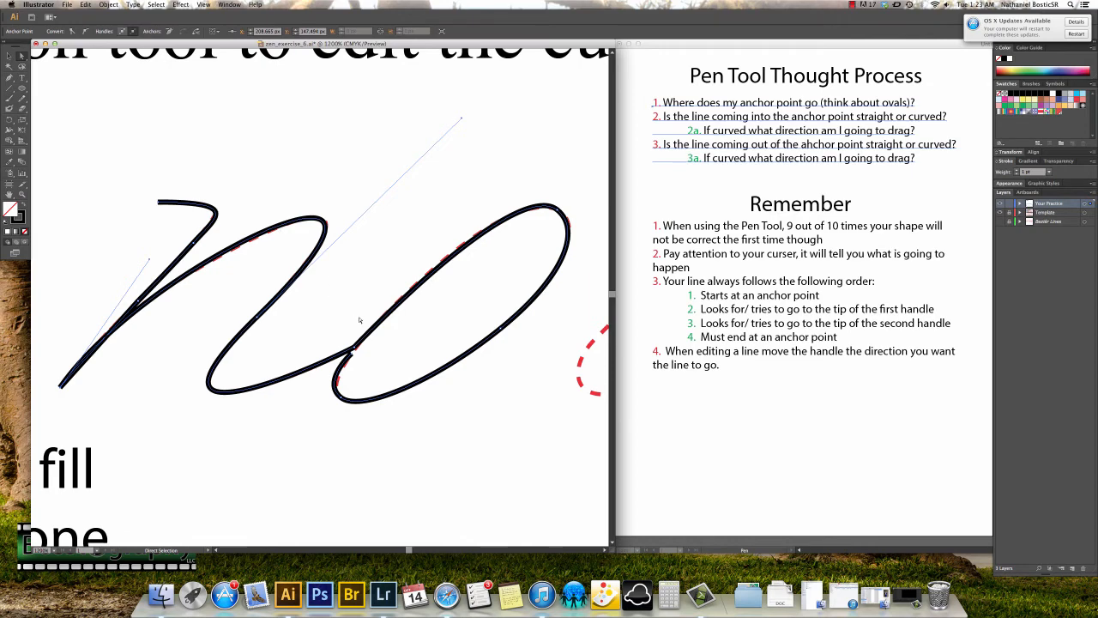
- Refine the o's lower-left curve, long upper-left edge and rounded top by adjusting their direction handles to match the dashed template
click(352, 352)
drag(321, 385, 325, 386)
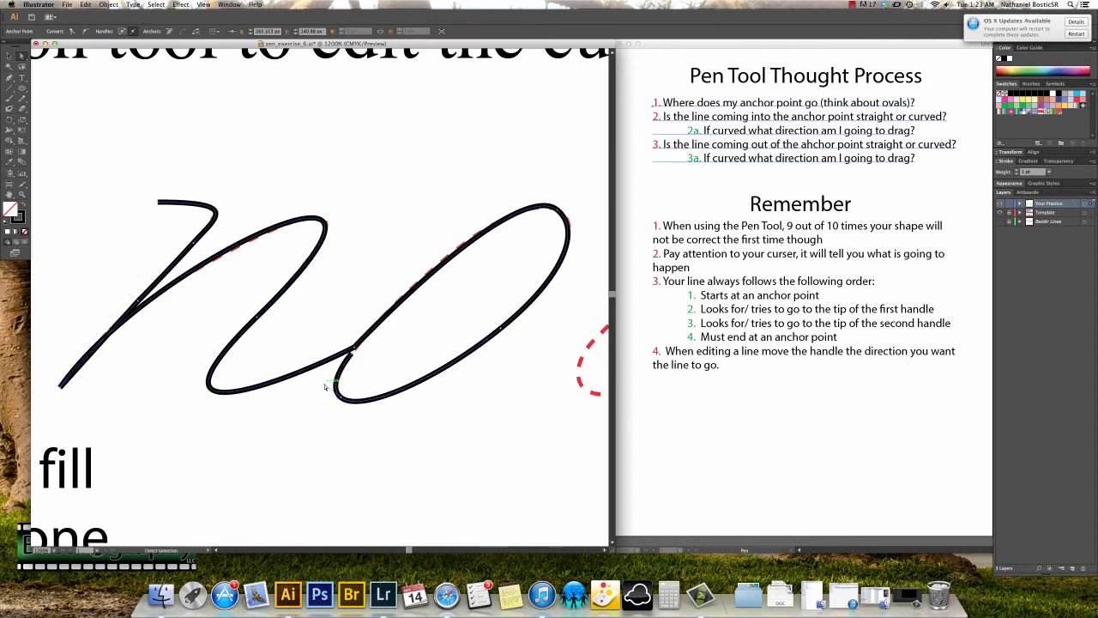
click(353, 348)
drag(454, 244, 452, 241)
click(533, 194)
drag(534, 194, 534, 192)
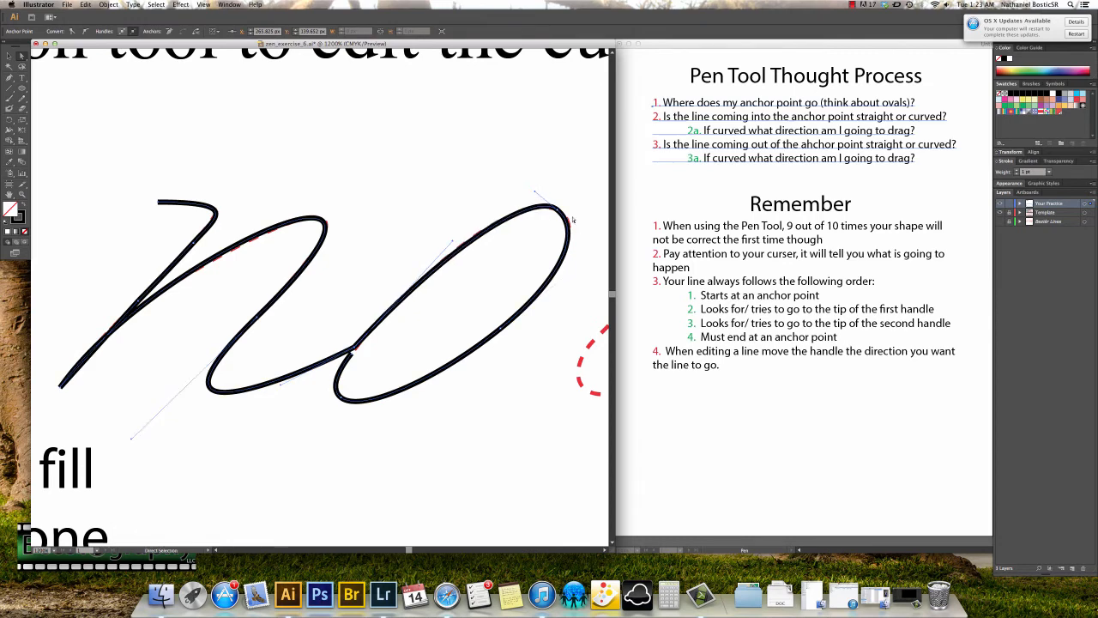
click(559, 210)
drag(580, 229, 584, 232)
click(394, 238)
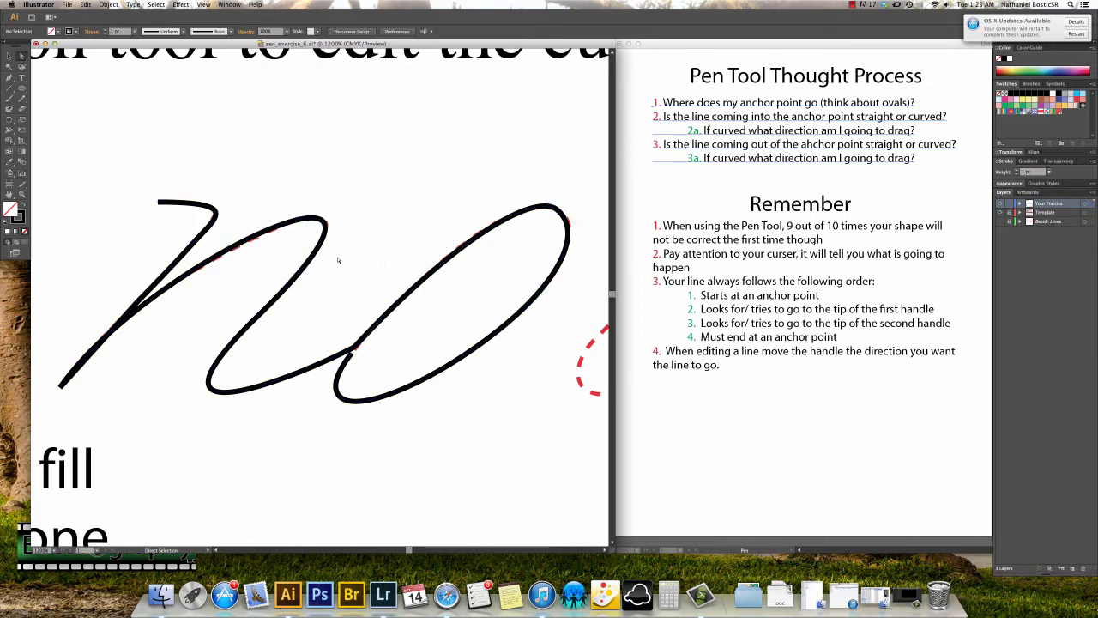
- Move the direction handle of the o's upper-left edge inward off the template, and bring it back so the curve follows the dashes
click(539, 212)
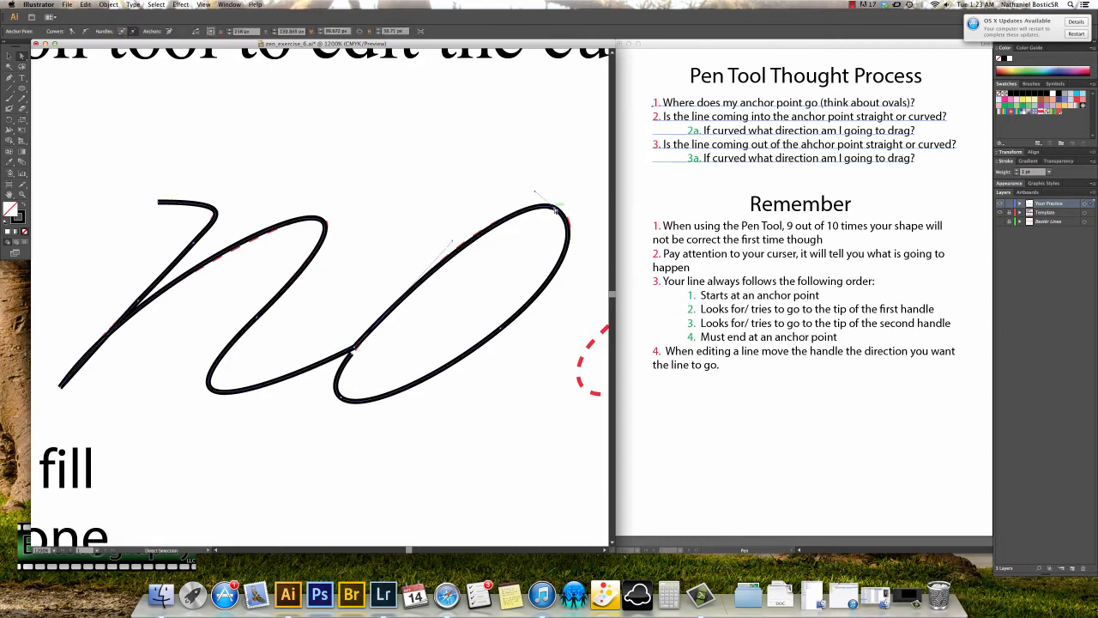
drag(453, 241, 420, 278)
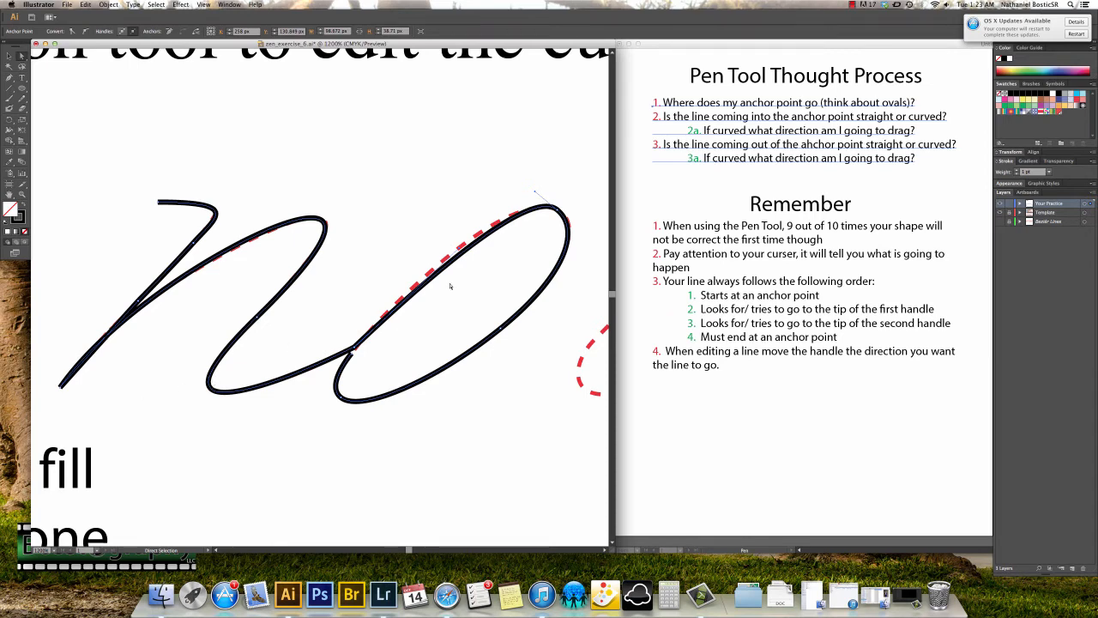
drag(458, 249, 449, 243)
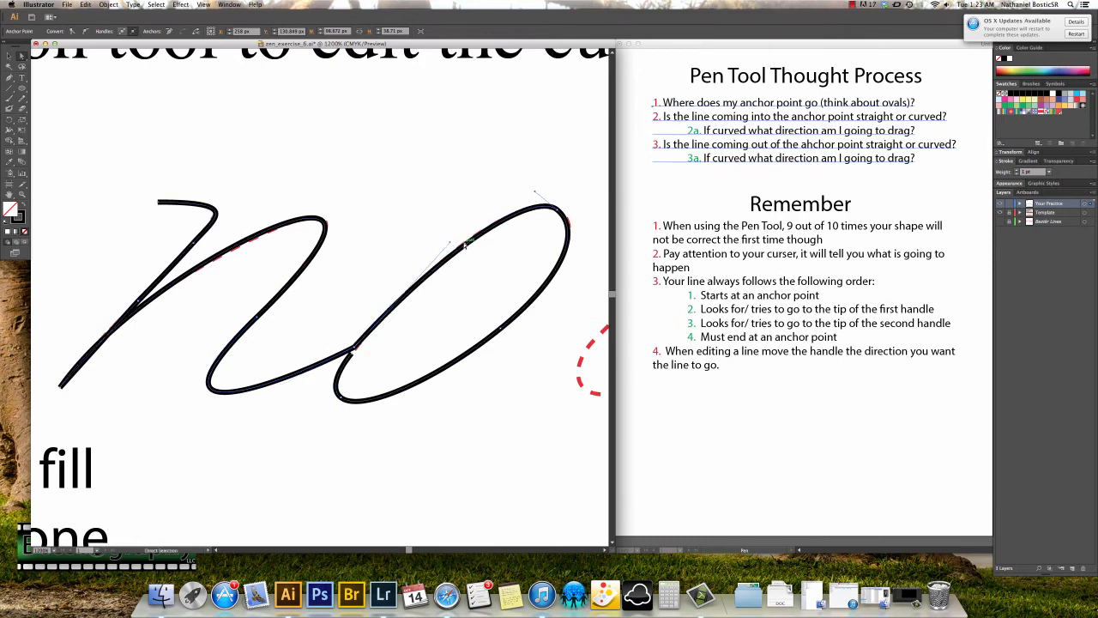
- Try to trace the dashed e's upper loop with three curved Pen tool anchors, and undo all of them
key(space)
drag(506, 327, 326, 321)
drag(453, 303, 312, 346)
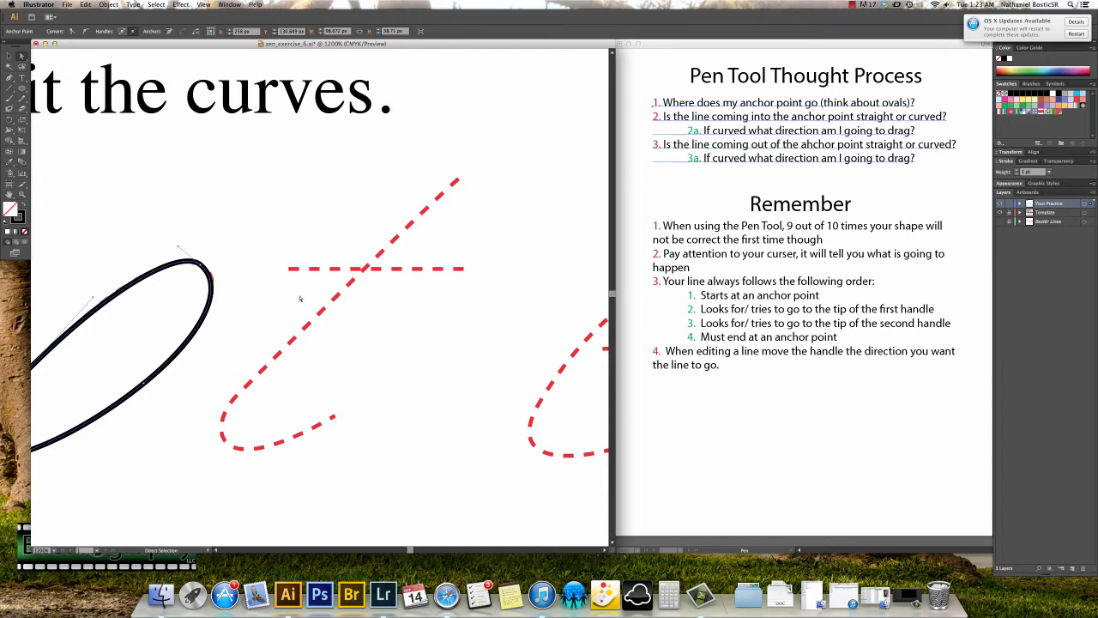
scroll(417, 308, right, 10)
scroll(417, 308, down, 2)
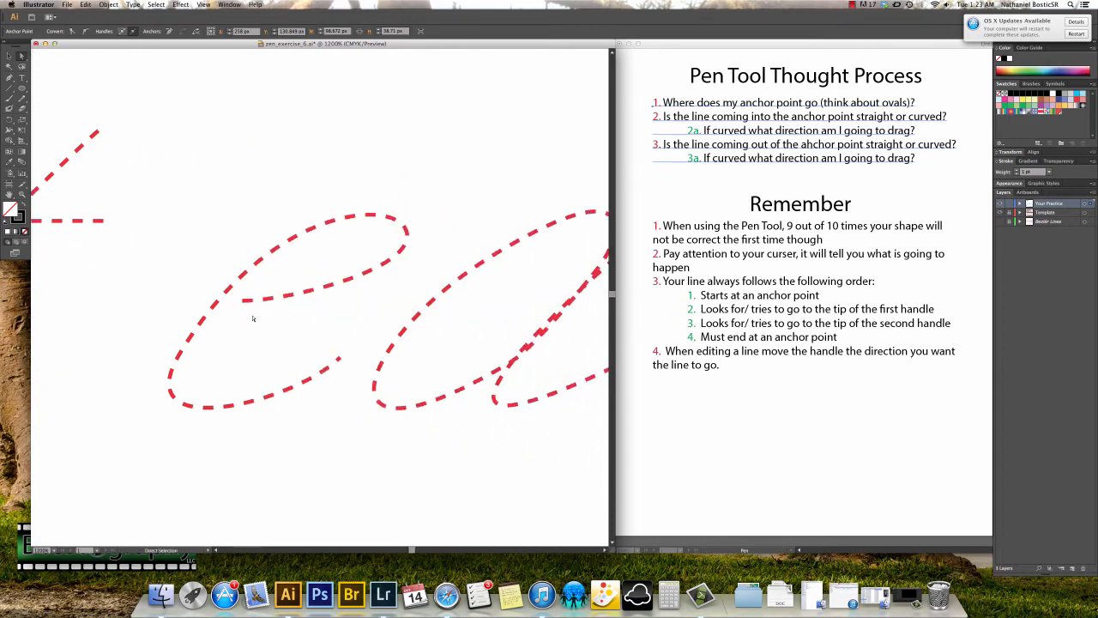
click(9, 78)
drag(243, 302, 355, 290)
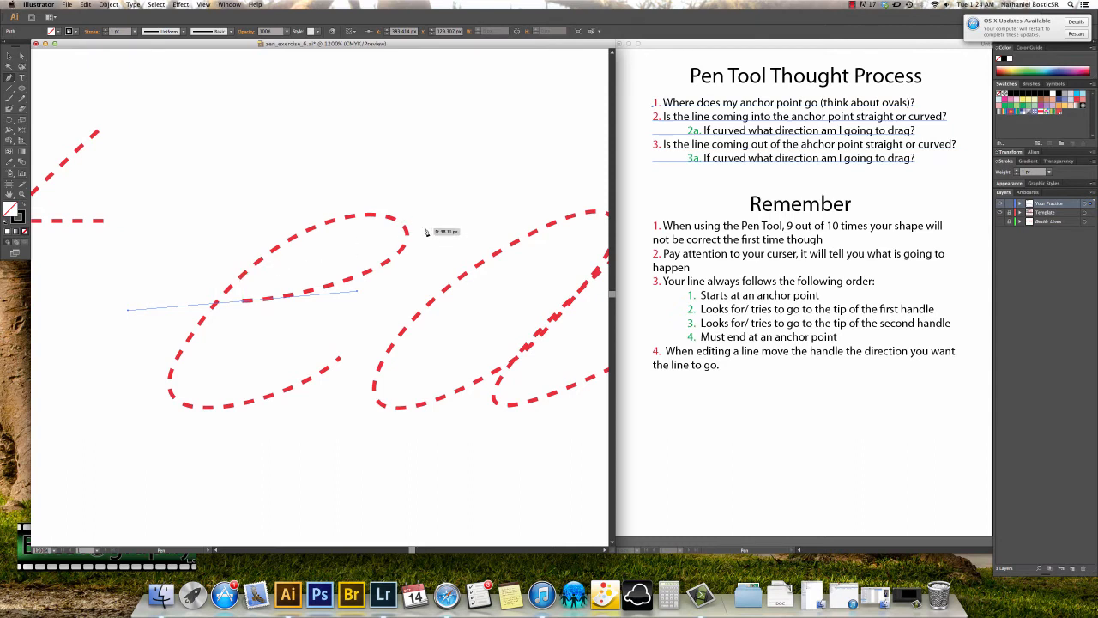
drag(404, 229, 395, 207)
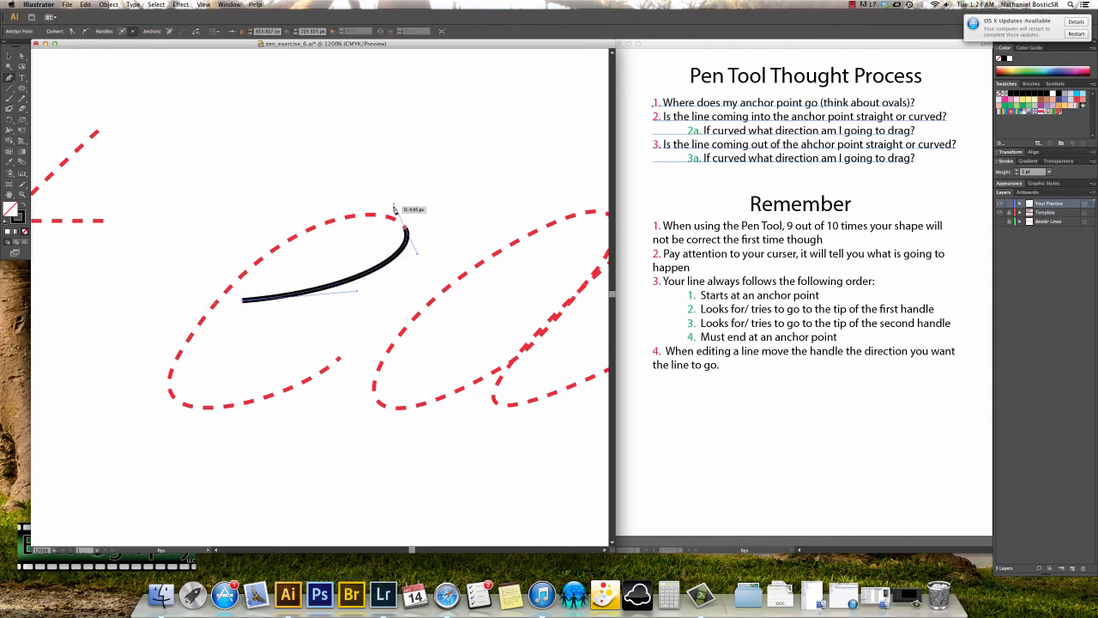
mouse_move(241, 278)
mouse_down()
mouse_move(192, 323)
mouse_move(178, 352)
mouse_up()
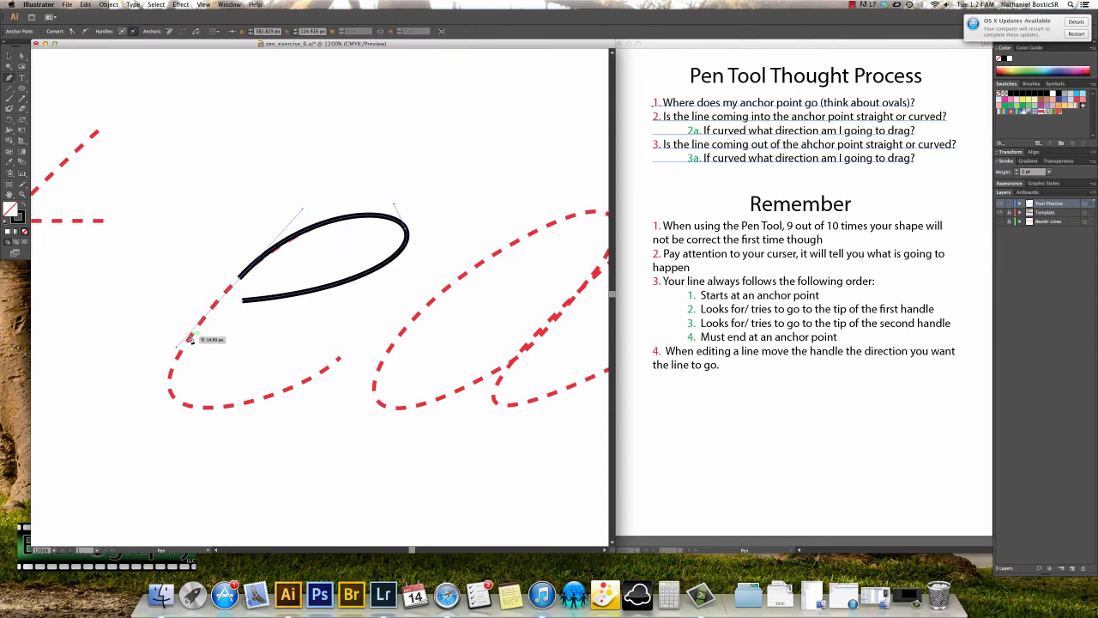
key(super+z)
key(super+z)
key(super+z)
- Trace the e's upper loop with two curved anchors, from the inner stroke's start to the left crossing, adjusting both handles to fit
drag(242, 301, 404, 285)
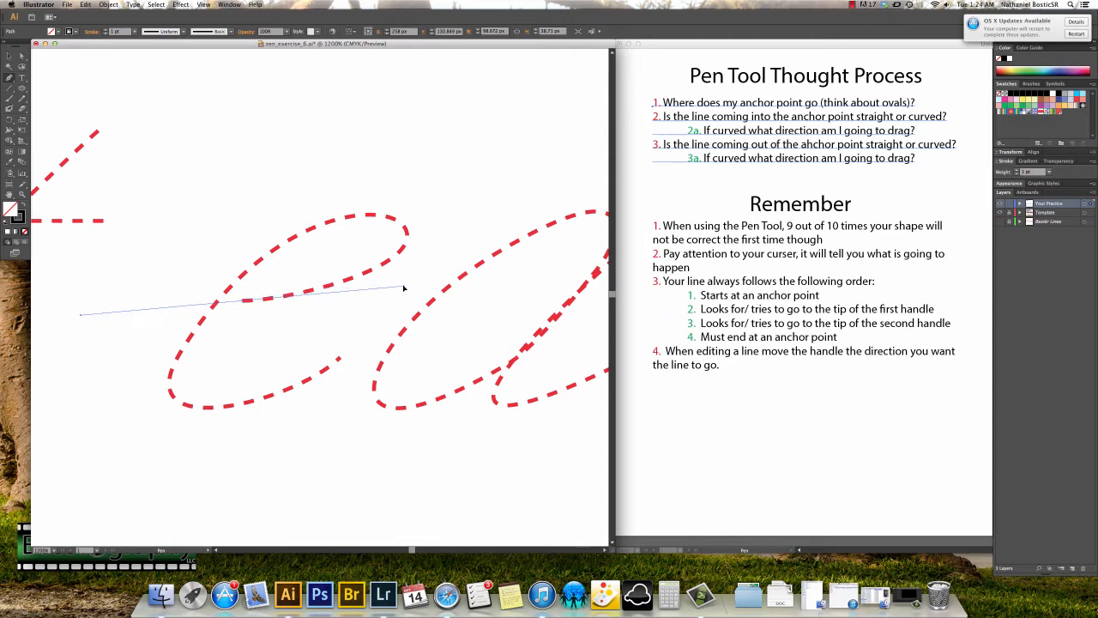
drag(239, 285, 78, 420)
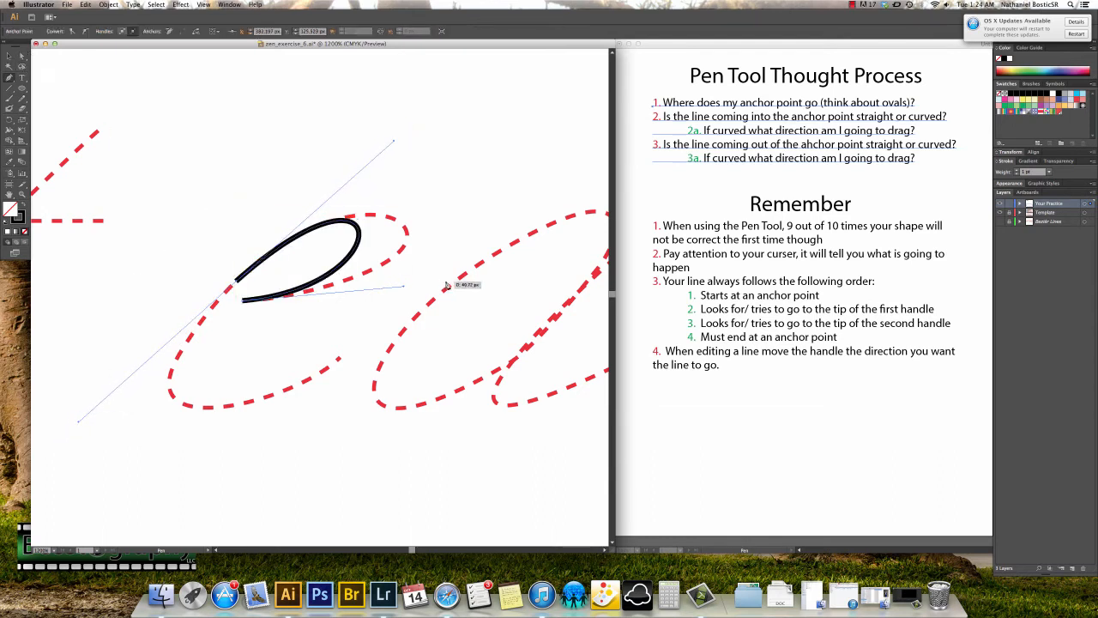
drag(403, 288, 525, 268)
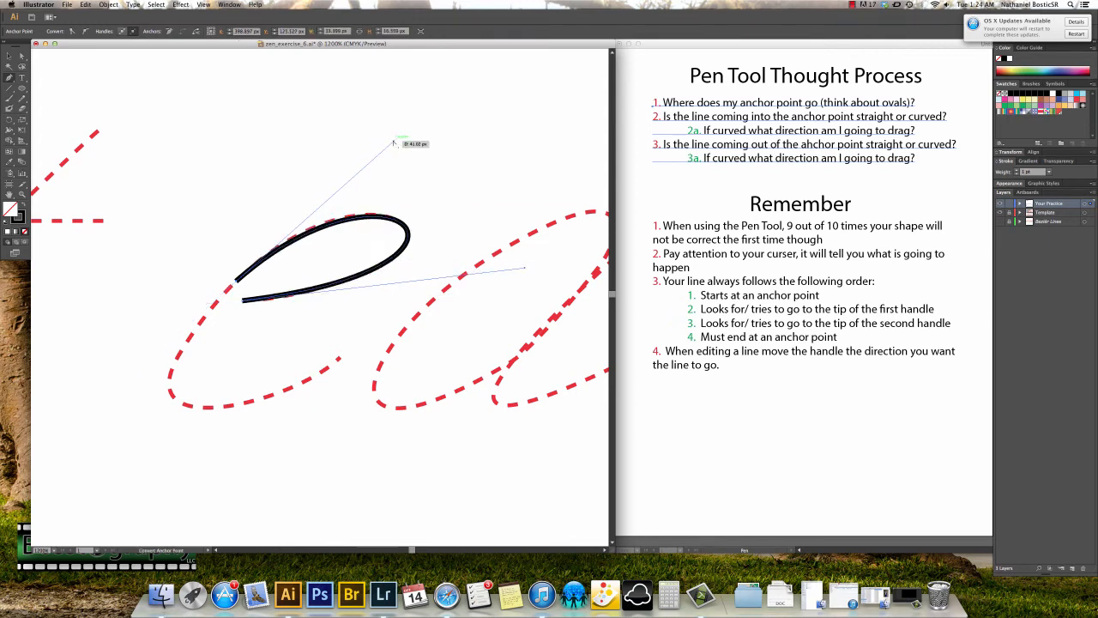
drag(393, 142, 388, 139)
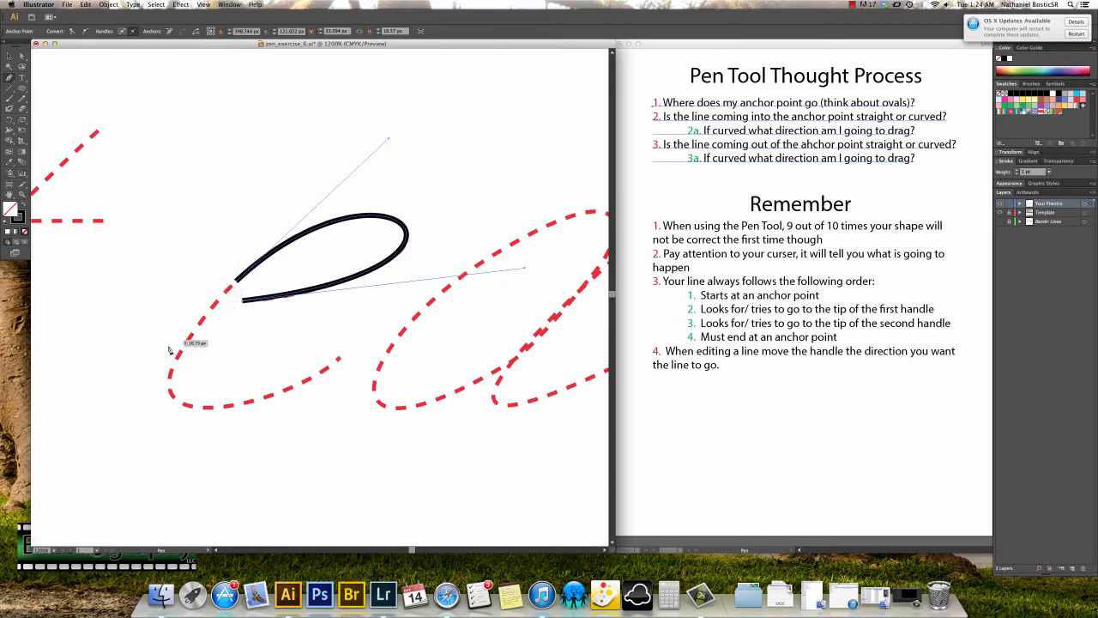
- Continue the e around its lower bowl to the end of the tail, and adjust both direction handles to match the dashes
mouse_move(340, 360)
mouse_down()
mouse_move(462, 270)
mouse_move(360, 343)
mouse_move(434, 281)
mouse_up()
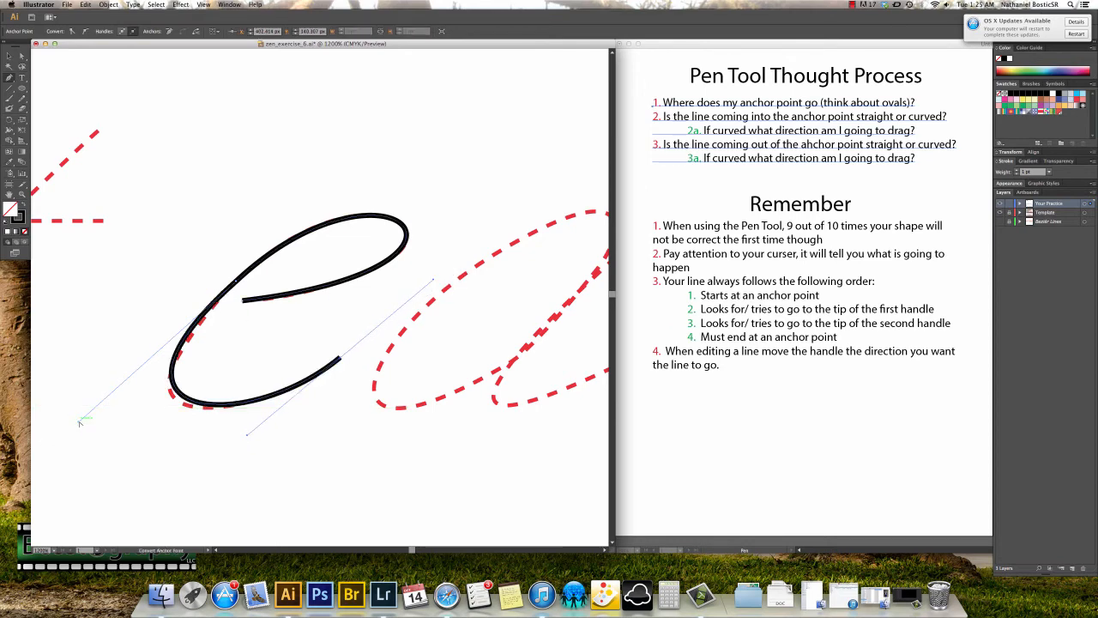
drag(79, 422, 71, 436)
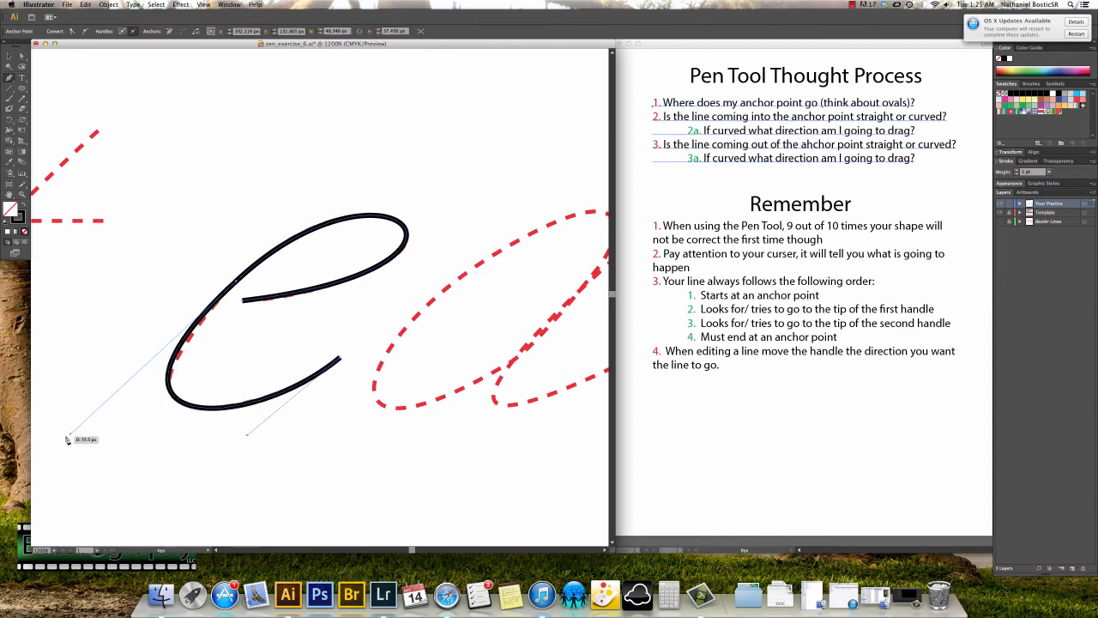
key(alt)
drag(71, 435, 75, 442)
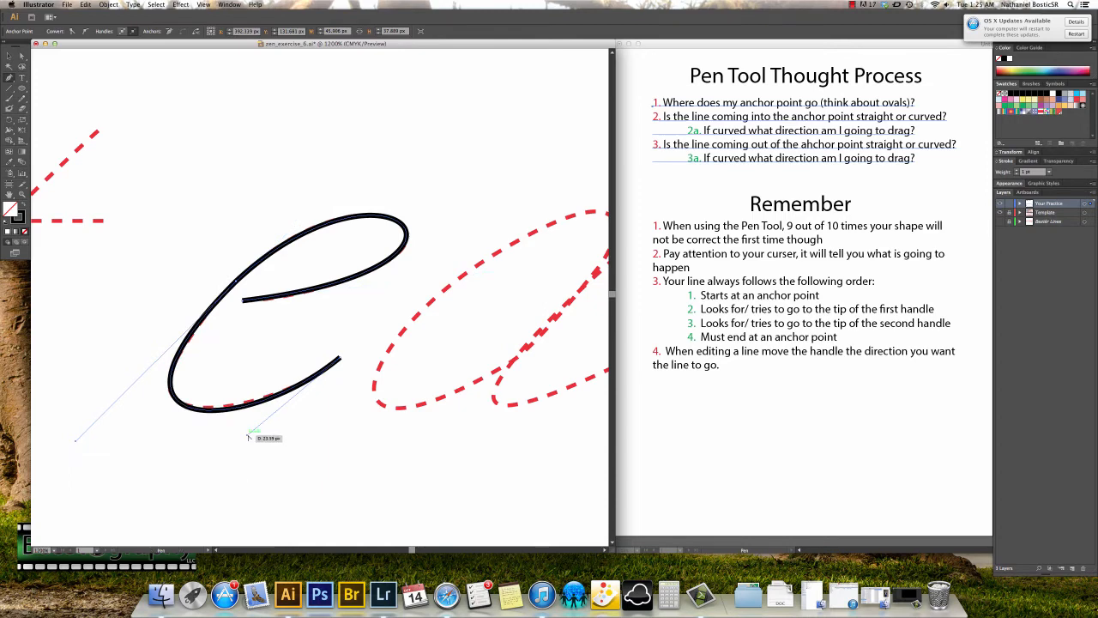
drag(247, 437, 241, 431)
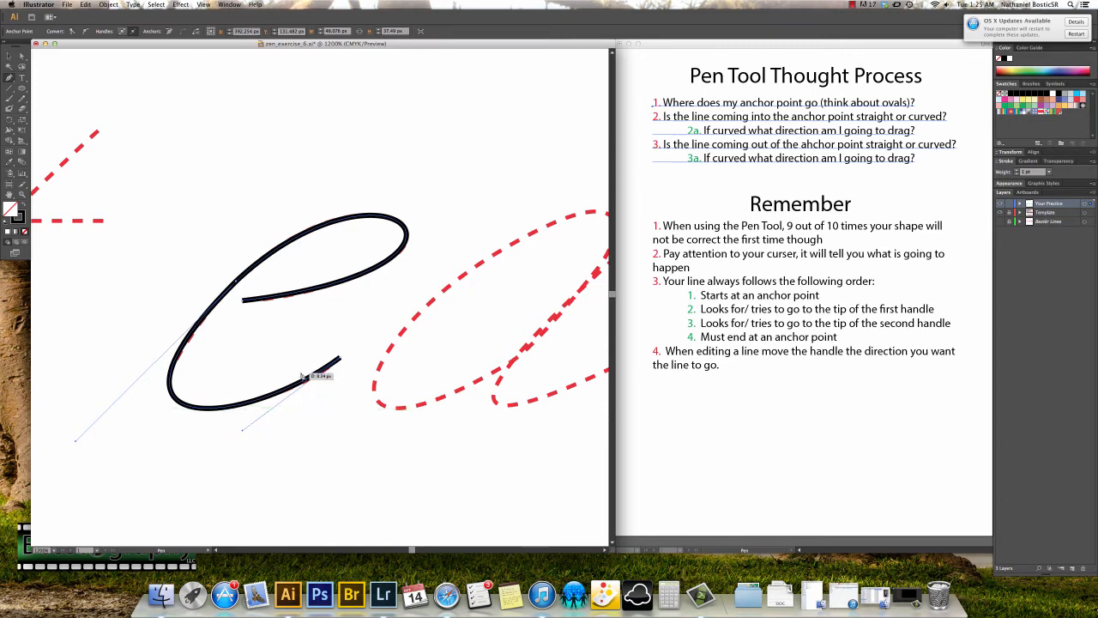
- Start a separate path at the dashed a's upper-right tip, and trace the stem down to the bowl's lower-left bend with curved anchors
drag(313, 323, 125, 361)
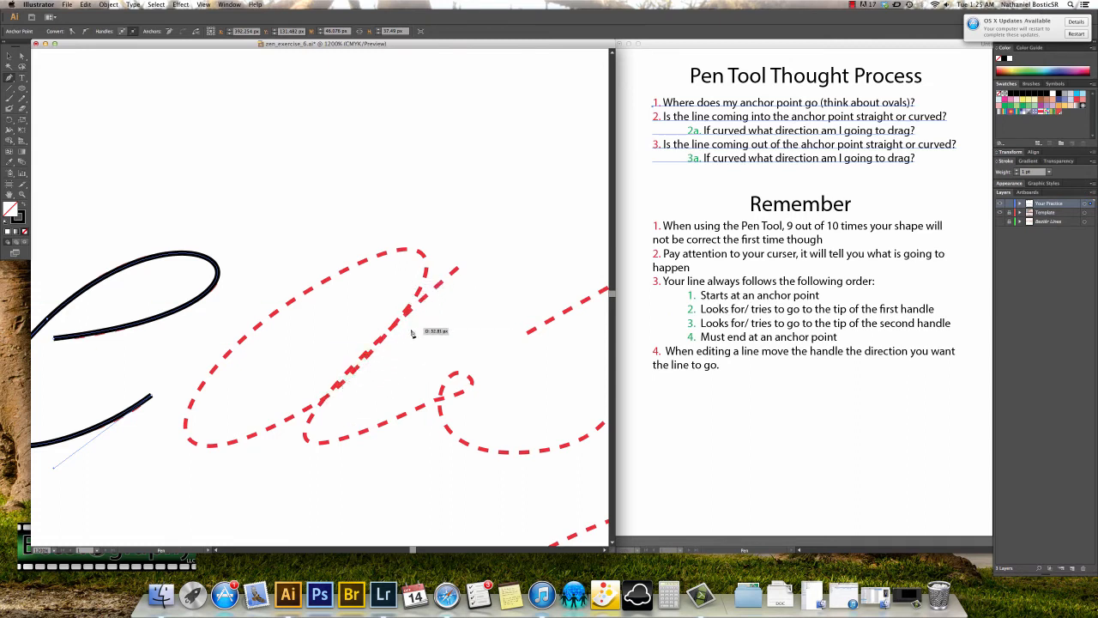
click(456, 269)
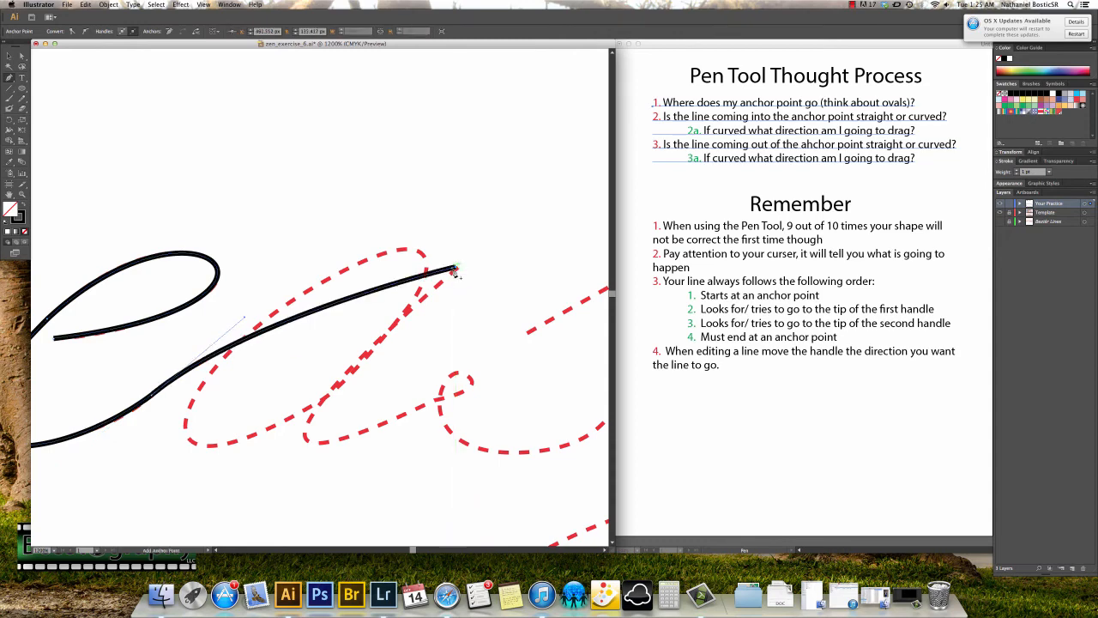
key(ctrl+z)
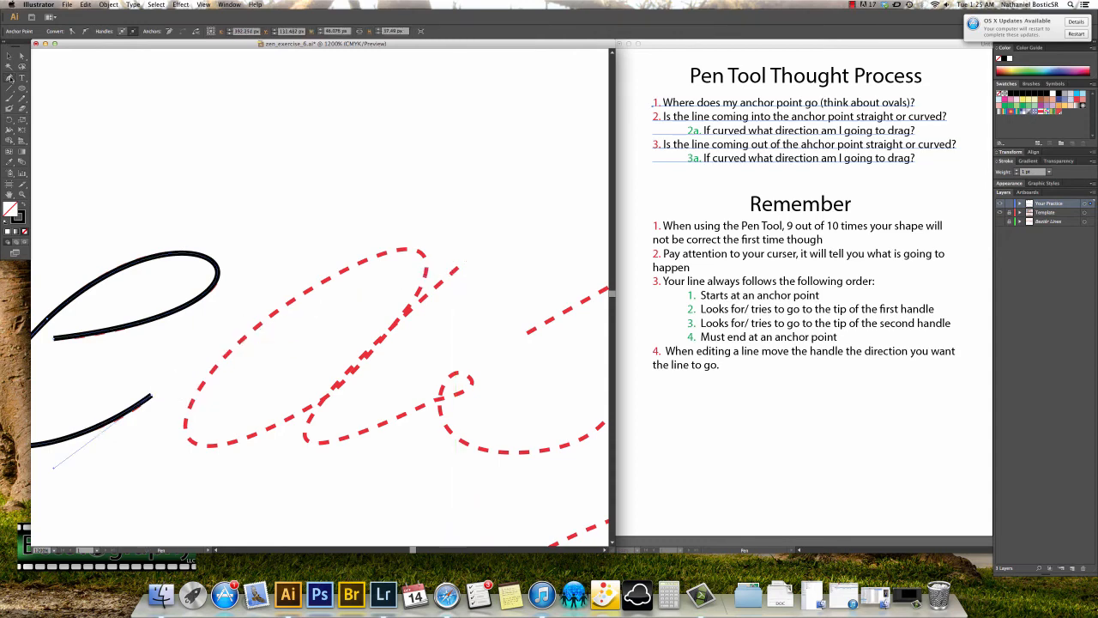
super+click(457, 269)
click(457, 268)
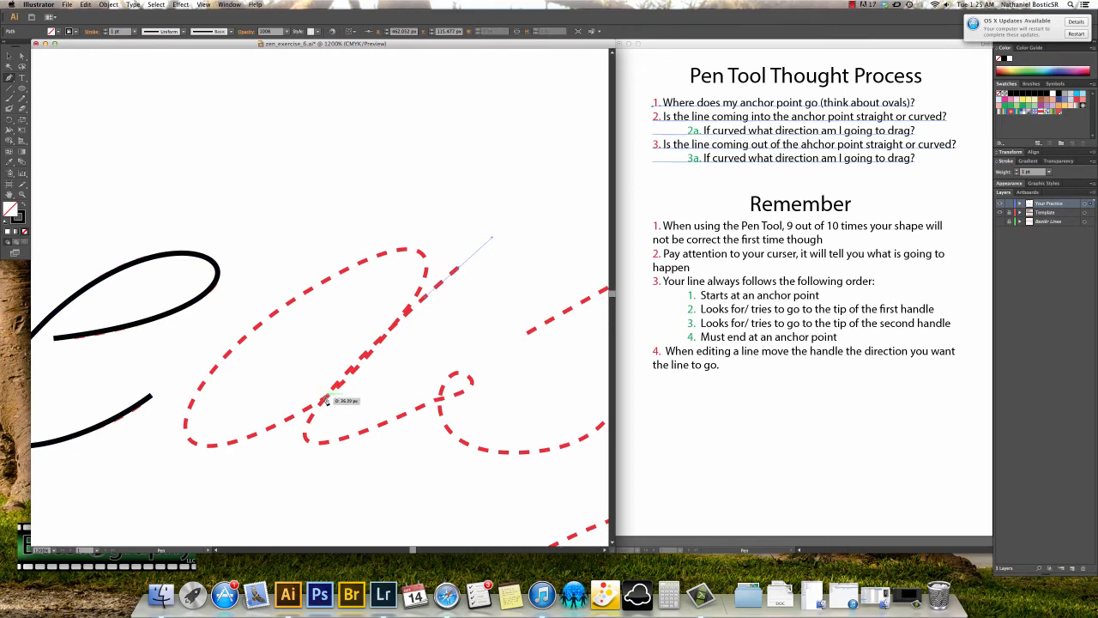
click(366, 356)
drag(341, 379, 344, 377)
drag(189, 440, 144, 413)
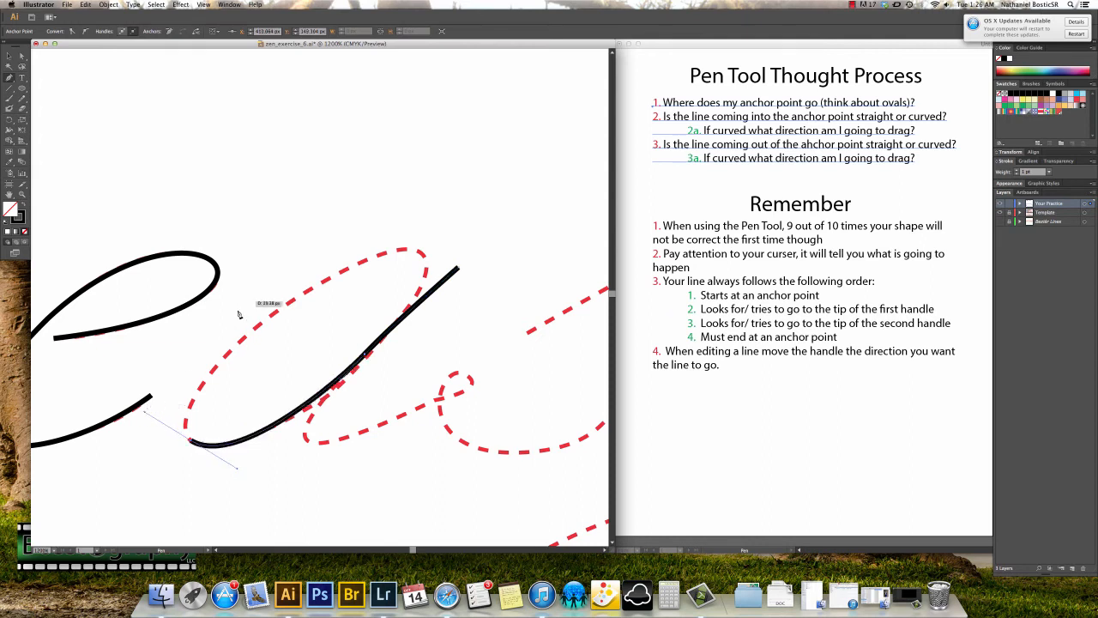
- Trace the a's bowl up its left edge, over the top and back down onto the middle of the stem
click(289, 302)
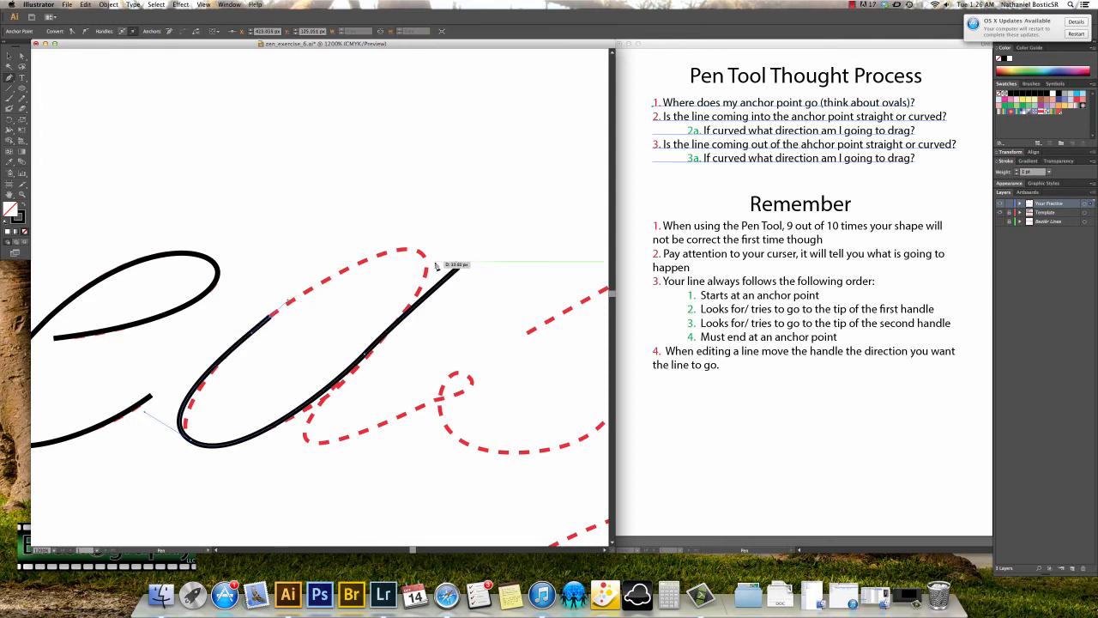
drag(420, 252, 442, 271)
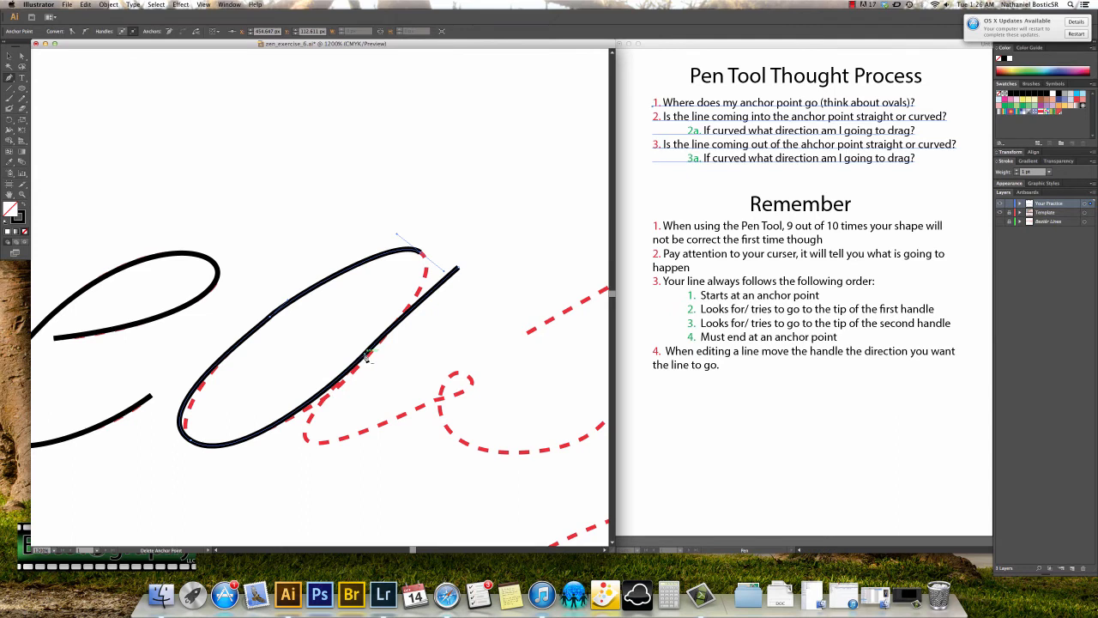
drag(367, 355, 369, 360)
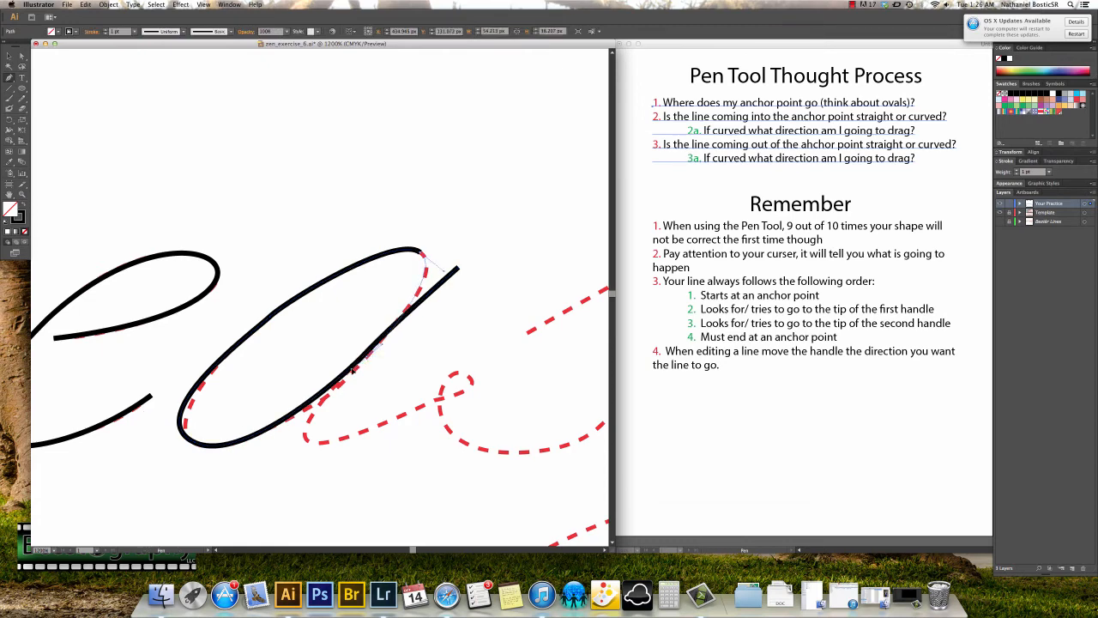
drag(340, 384, 340, 385)
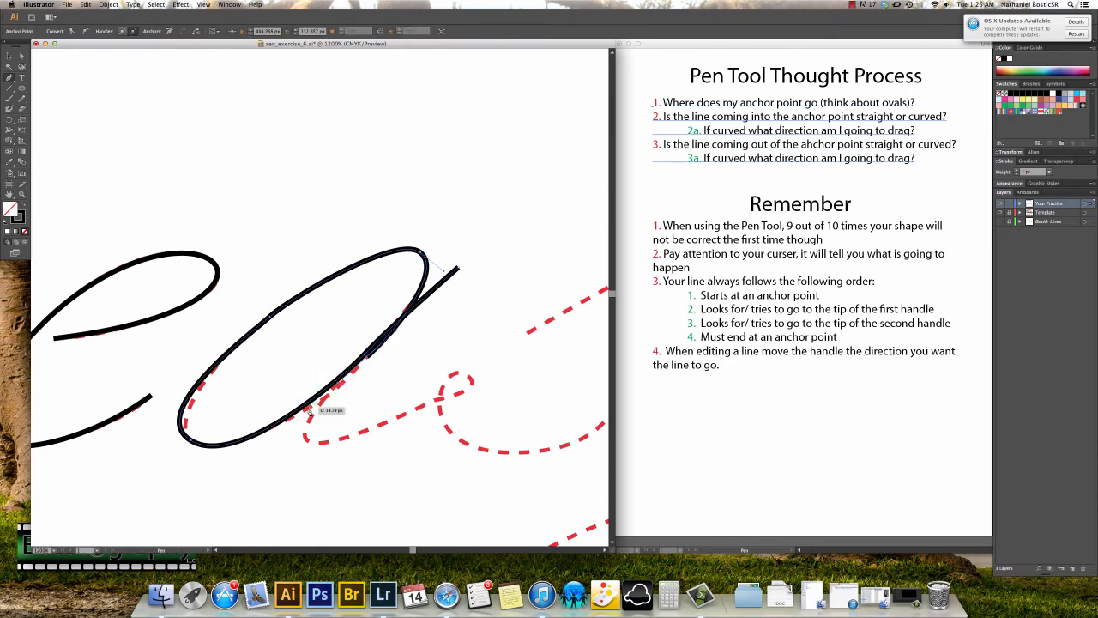
- Trace the a's lower-right curve to the connecting stroke with a curved anchor, lengthening the stem's handle to fit the template
click(422, 408)
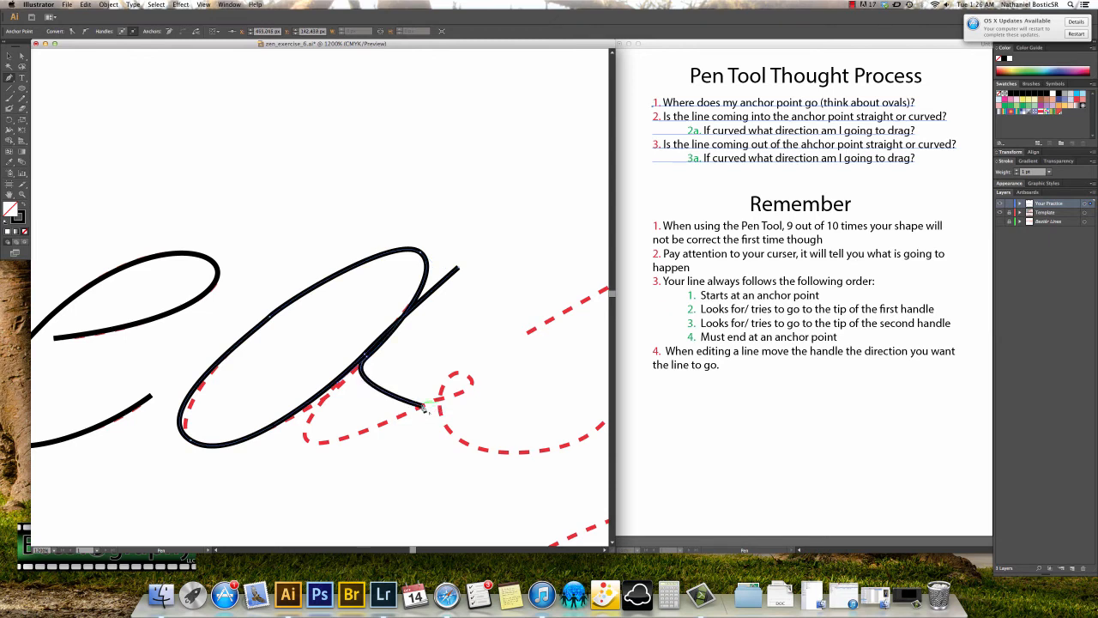
key(super+z)
drag(420, 408, 582, 326)
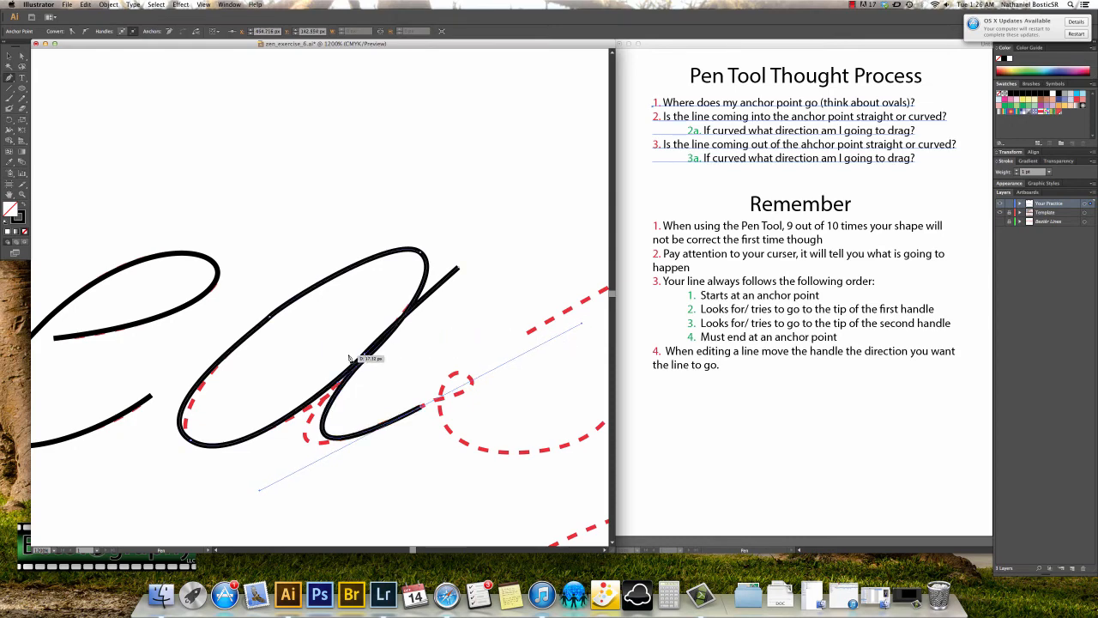
drag(339, 380, 292, 414)
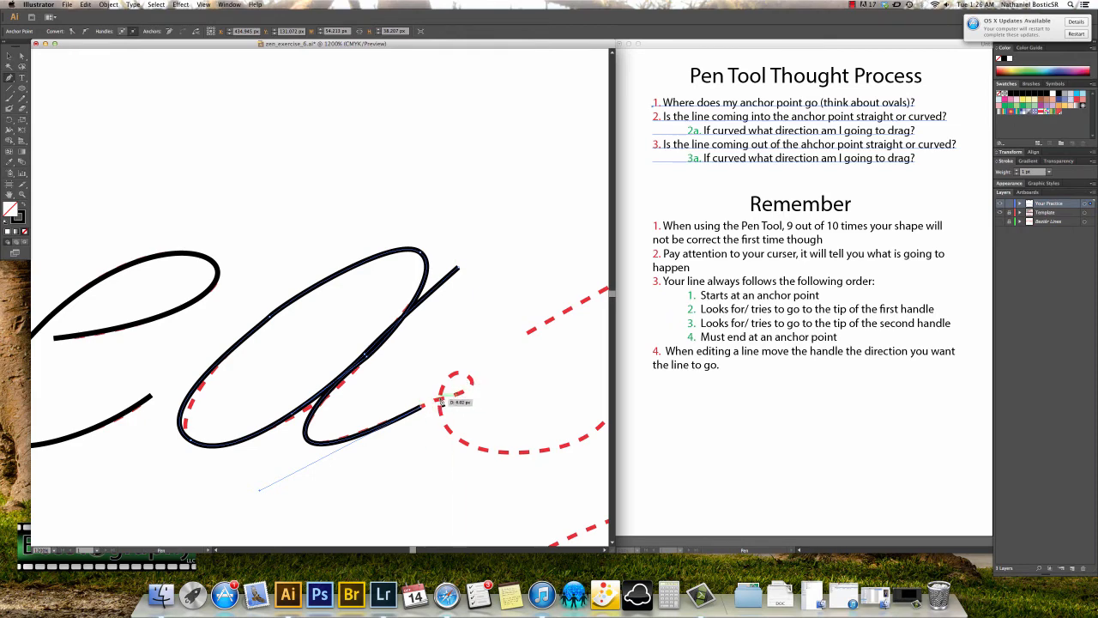
- Extend the a's connecting stroke into the s's small lower-left loop, tracing around it and back down to the crossing with curved anchors
drag(443, 398, 462, 393)
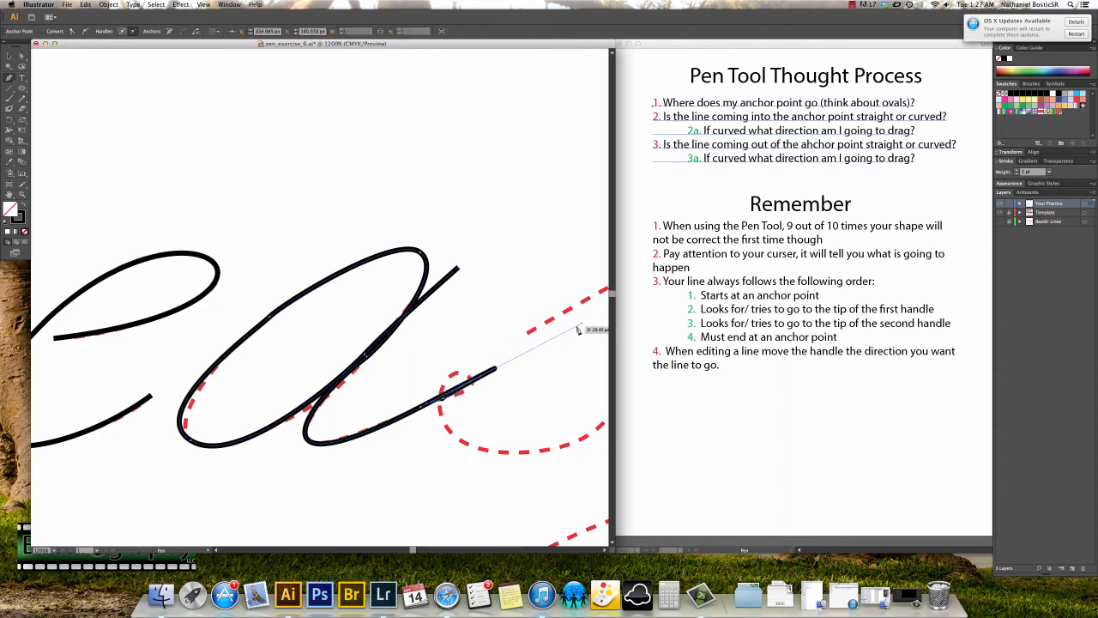
drag(582, 324, 259, 489)
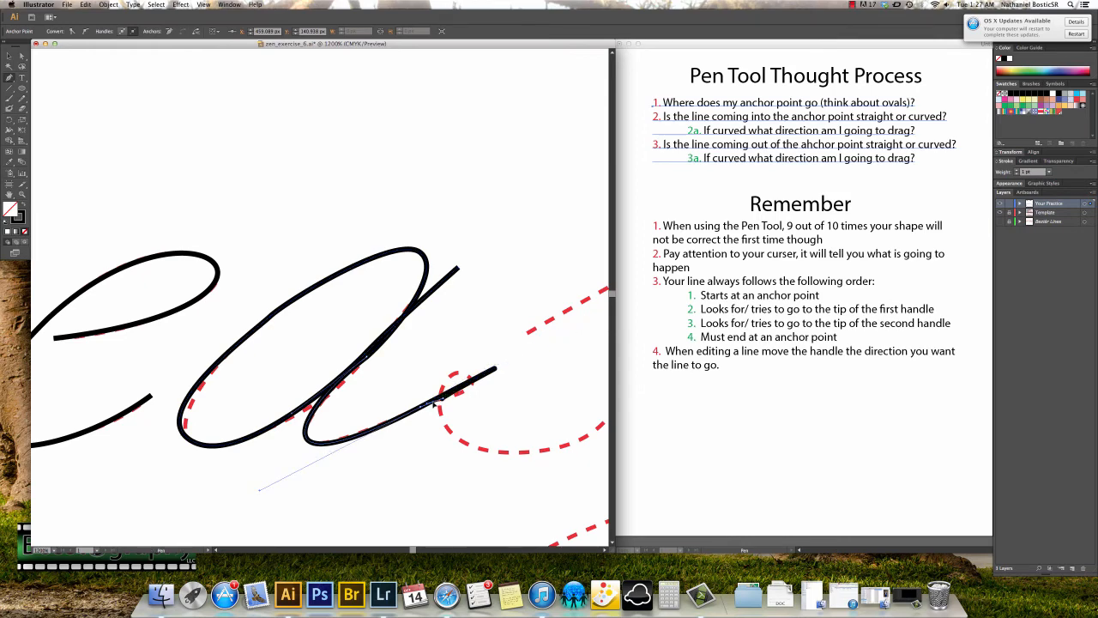
click(425, 406)
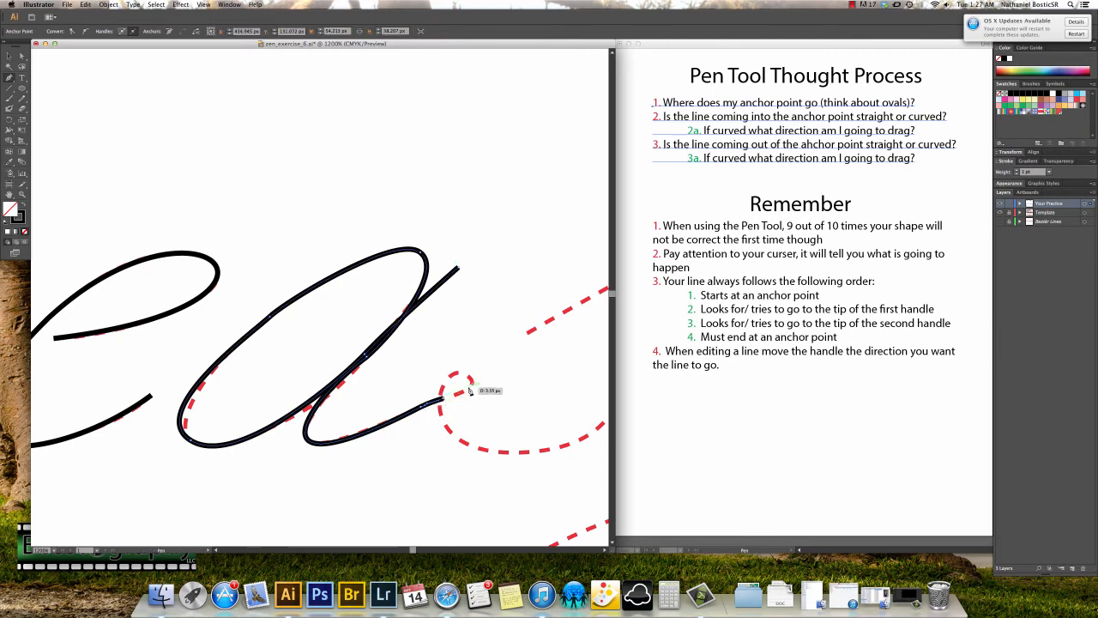
mouse_move(468, 378)
mouse_down()
mouse_move(446, 366)
mouse_move(440, 411)
mouse_up()
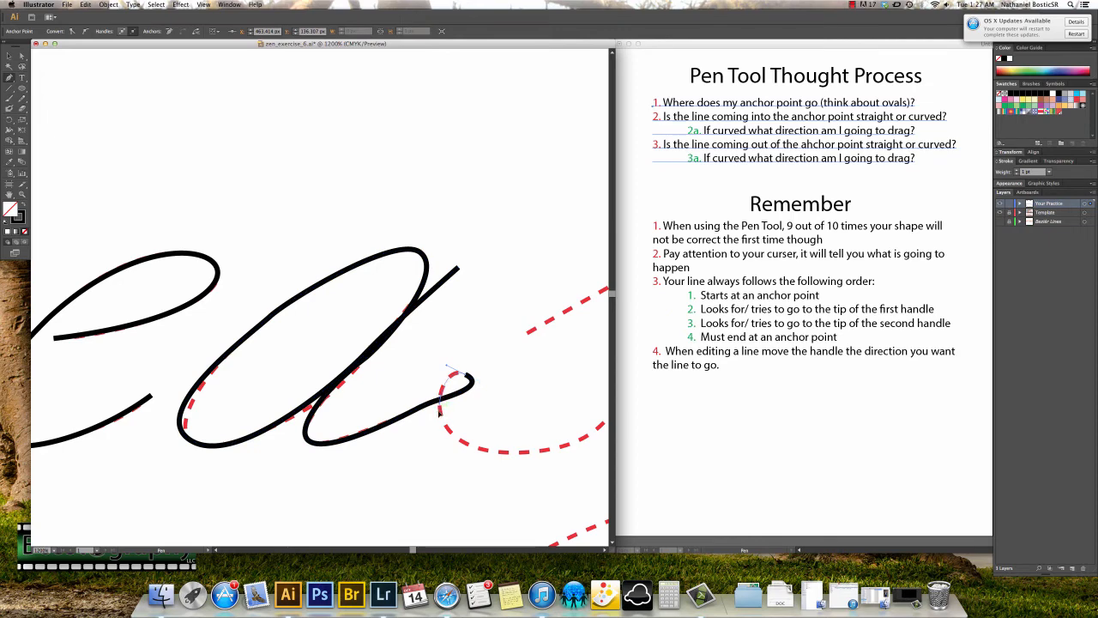
click(439, 411)
- Trace the s's lower bowl up to the middle of its stem, and adjust both direction handles to match the dashes
drag(515, 433, 308, 355)
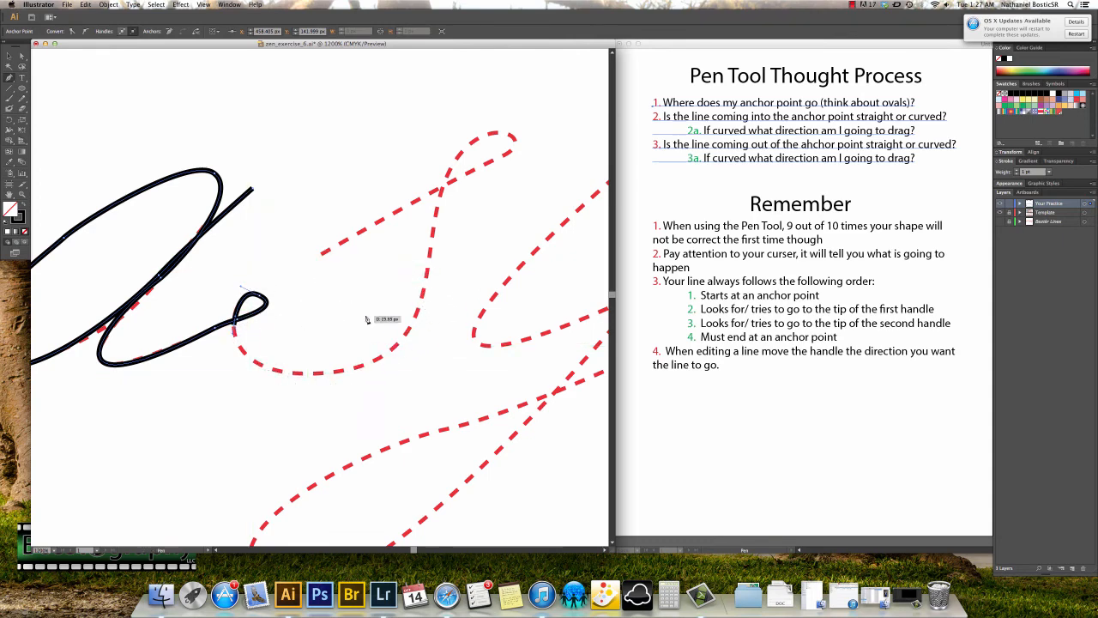
drag(421, 295, 448, 175)
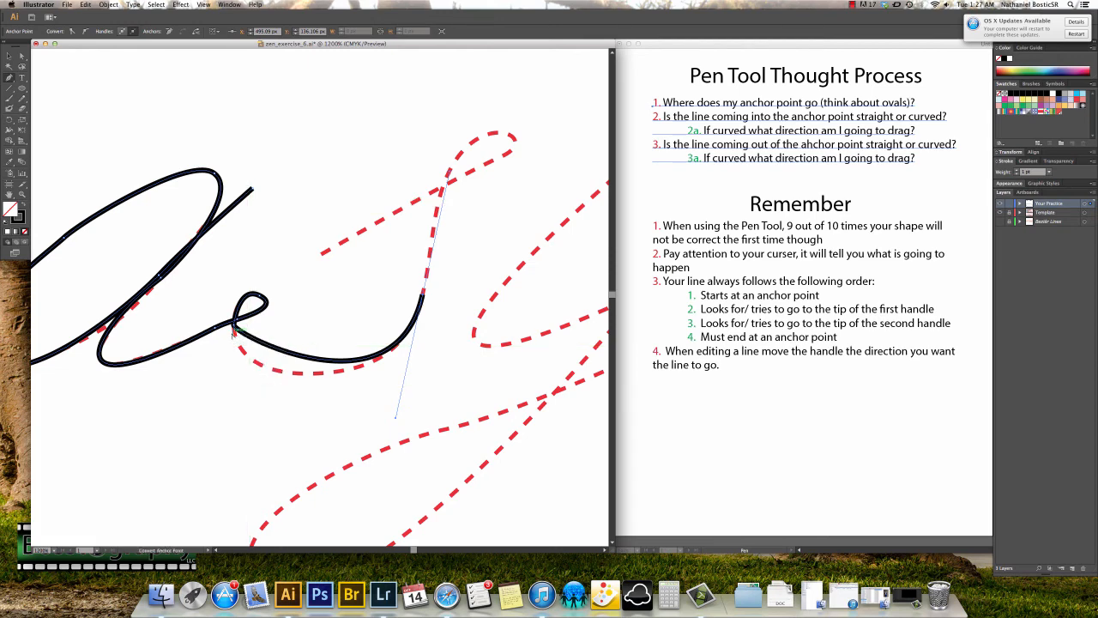
drag(233, 333, 224, 379)
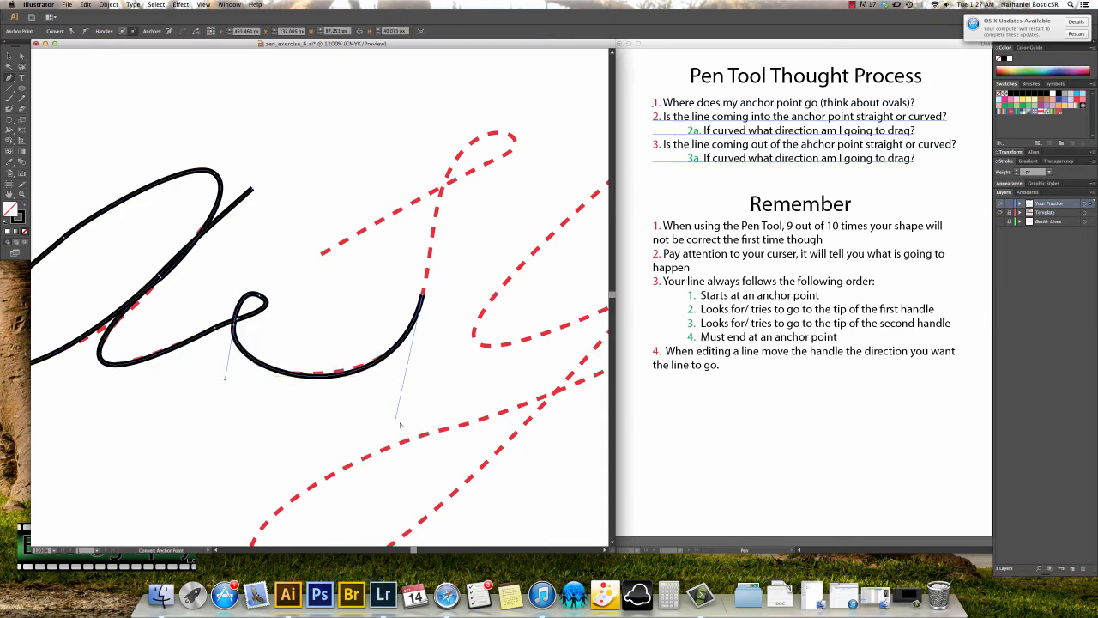
drag(396, 419, 395, 413)
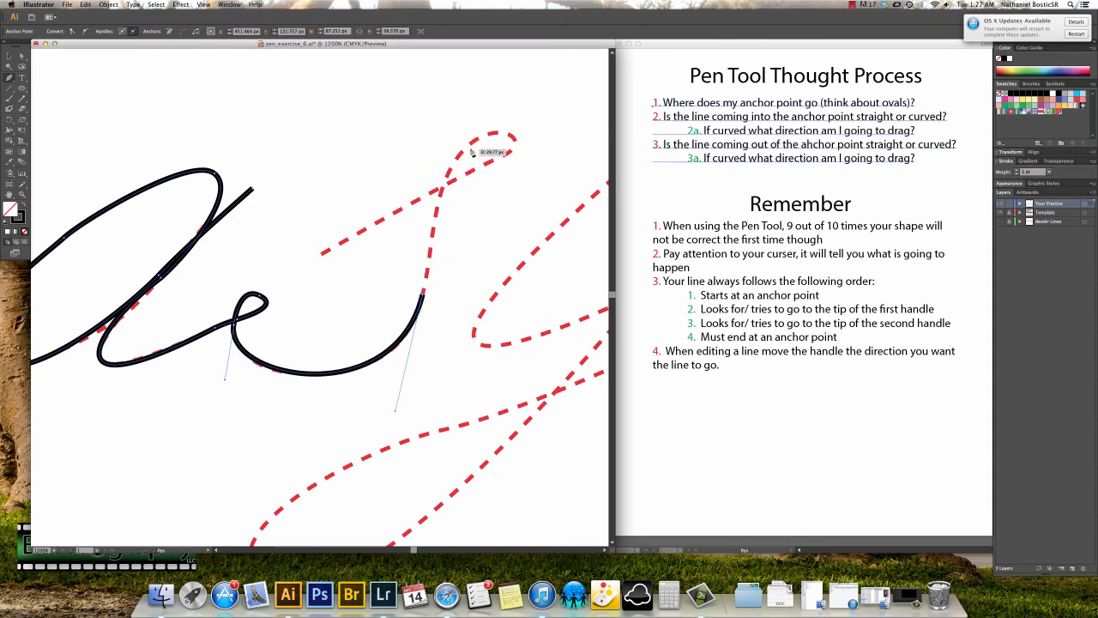
- Trace the s's upper stem and top loop with curved anchors, and end the path at the tip of the straight diagonal stroke
mouse_move(494, 134)
mouse_down()
mouse_move(539, 132)
mouse_move(542, 119)
mouse_up()
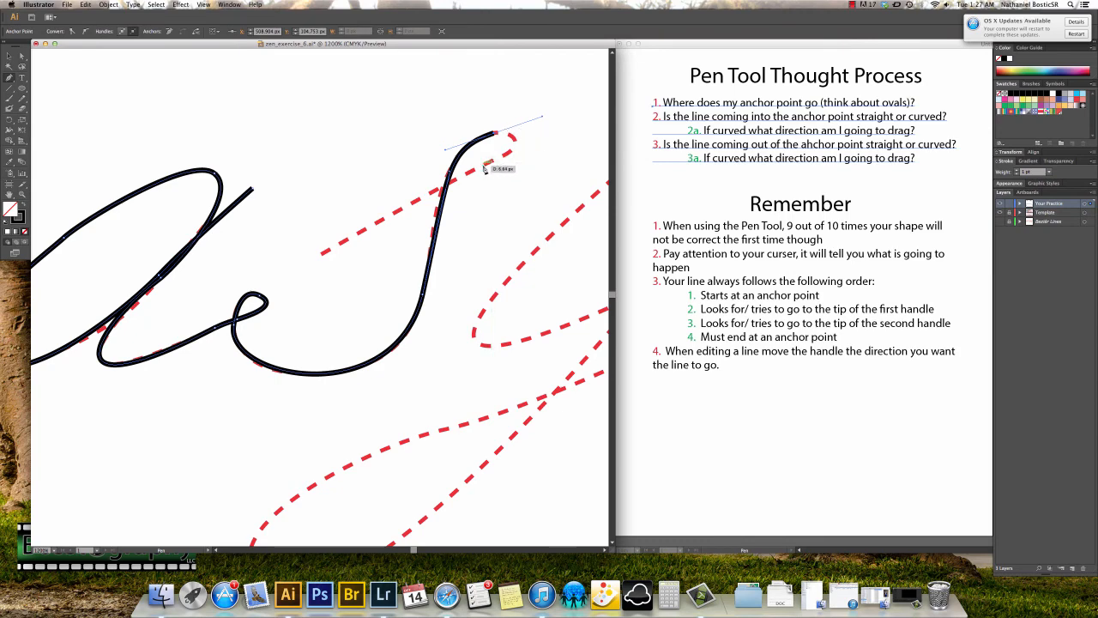
drag(486, 162, 457, 177)
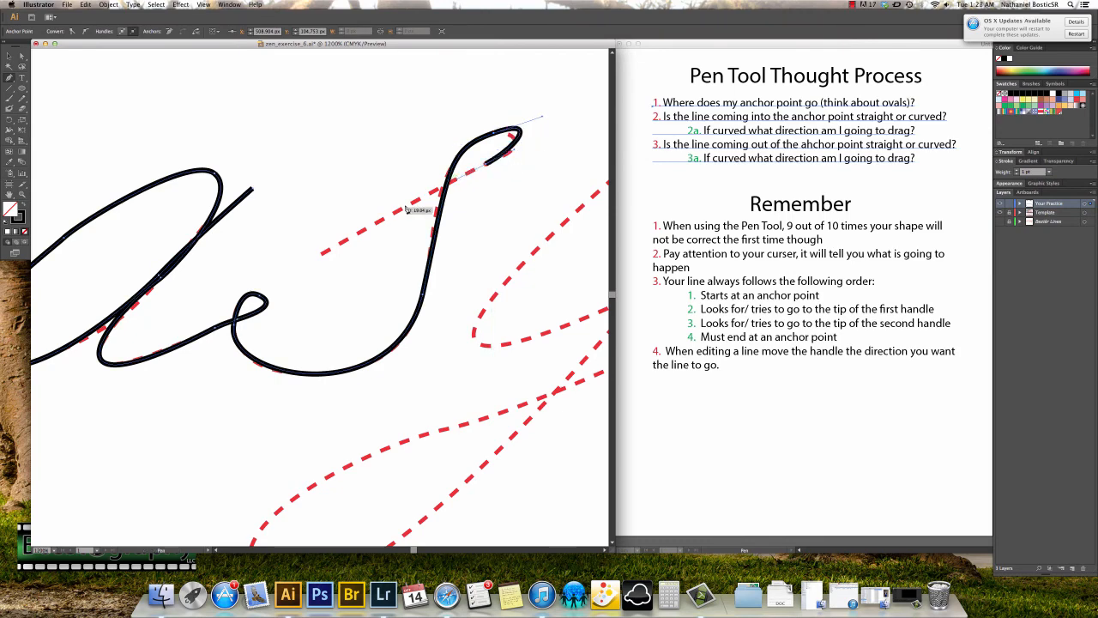
click(323, 255)
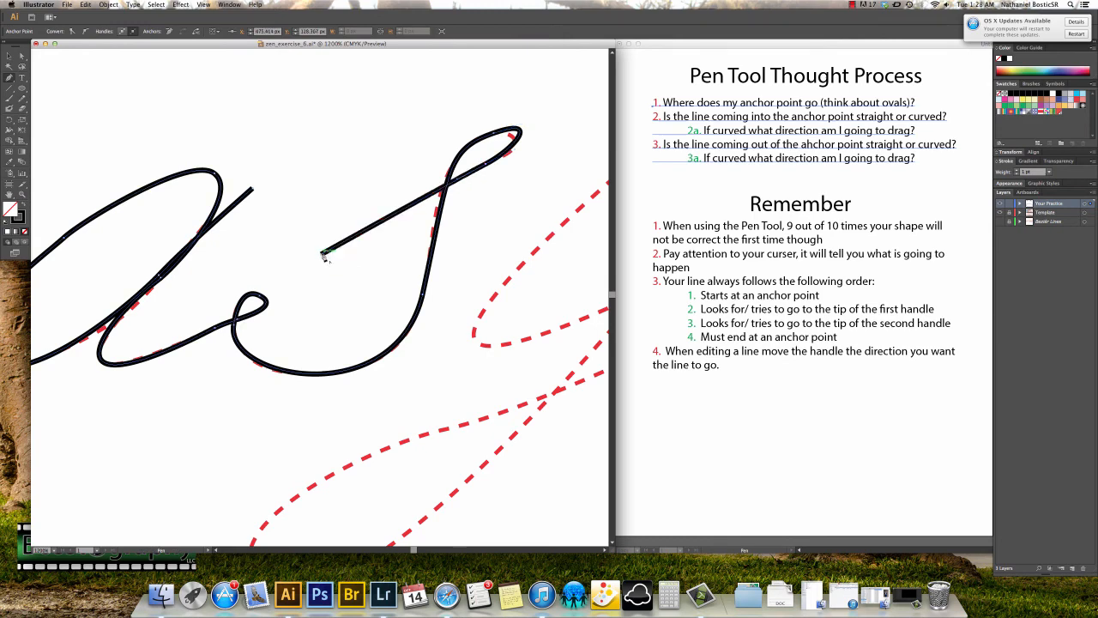
- Shorten the direction handles around the s's top loop with Direct Selection so the curve fits the template
click(22, 56)
click(494, 135)
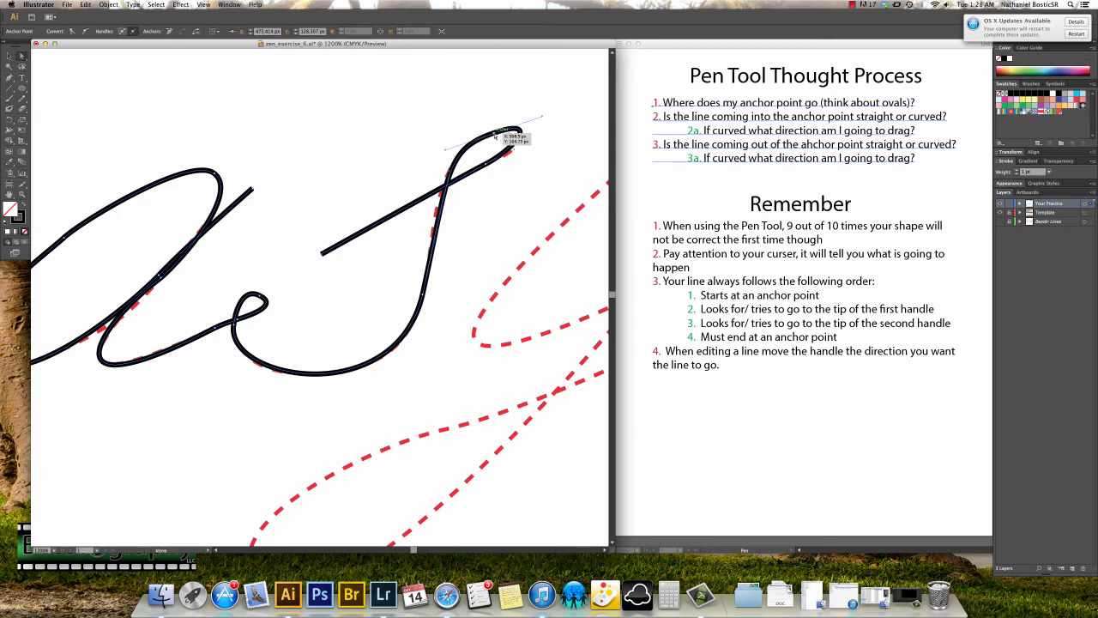
drag(542, 116, 528, 150)
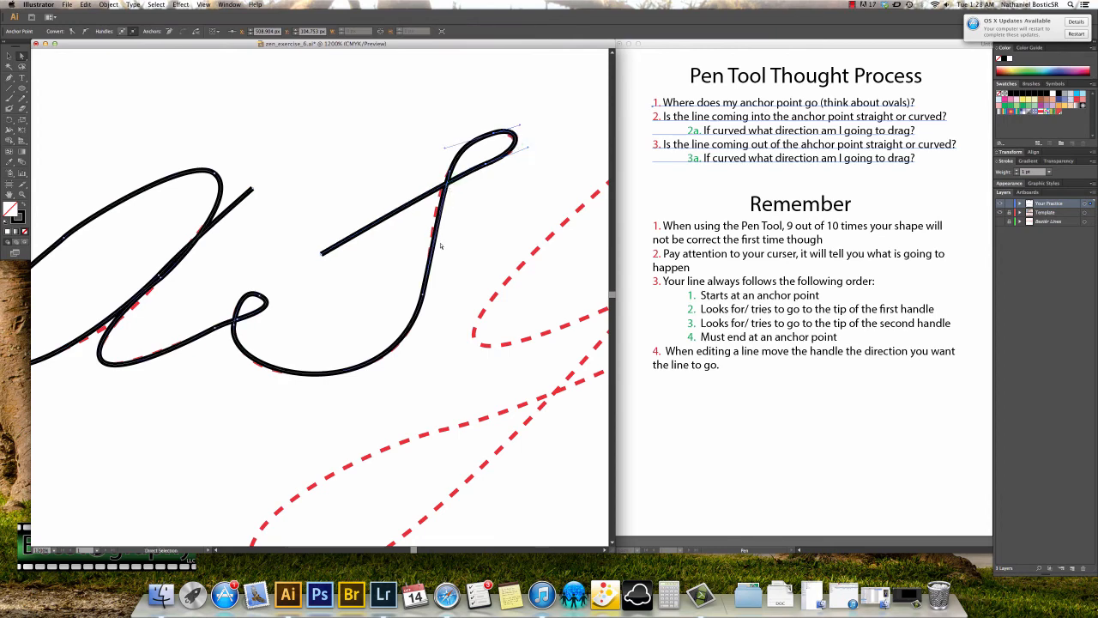
- Refine the handles between the s's mid-stem anchor and its top loop so the upper stem follows the dashes
click(422, 301)
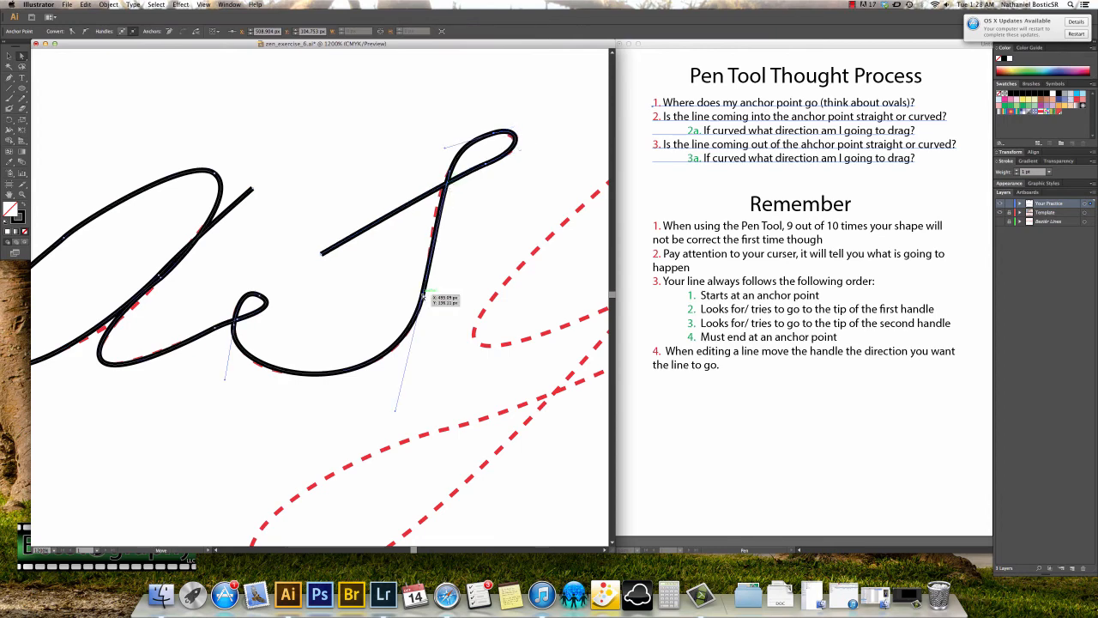
click(443, 151)
click(438, 274)
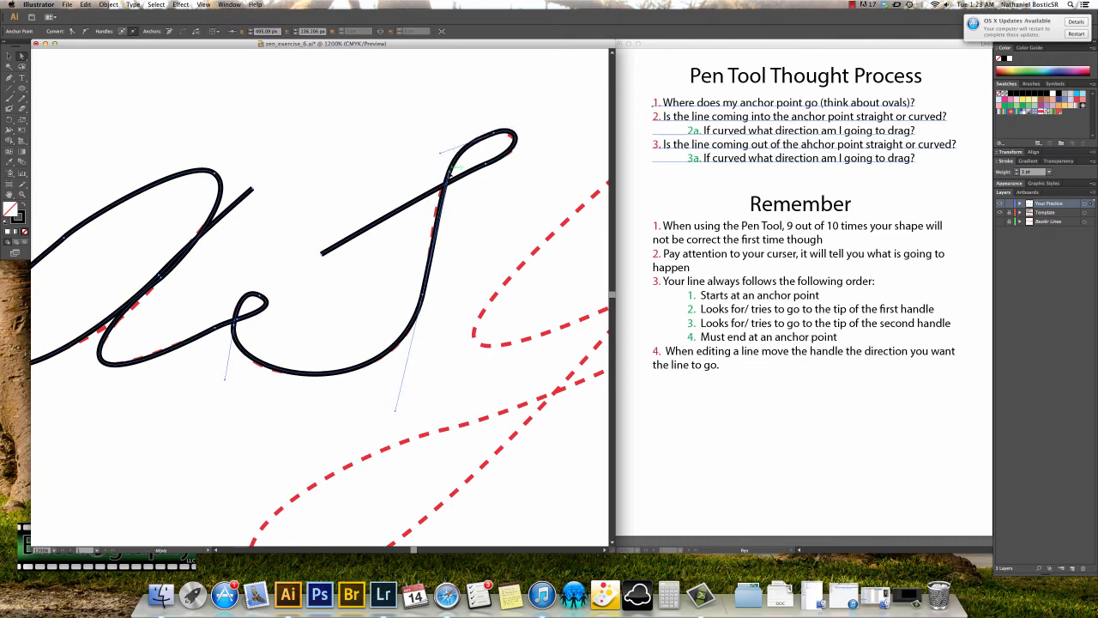
drag(425, 303, 395, 296)
key(super+z)
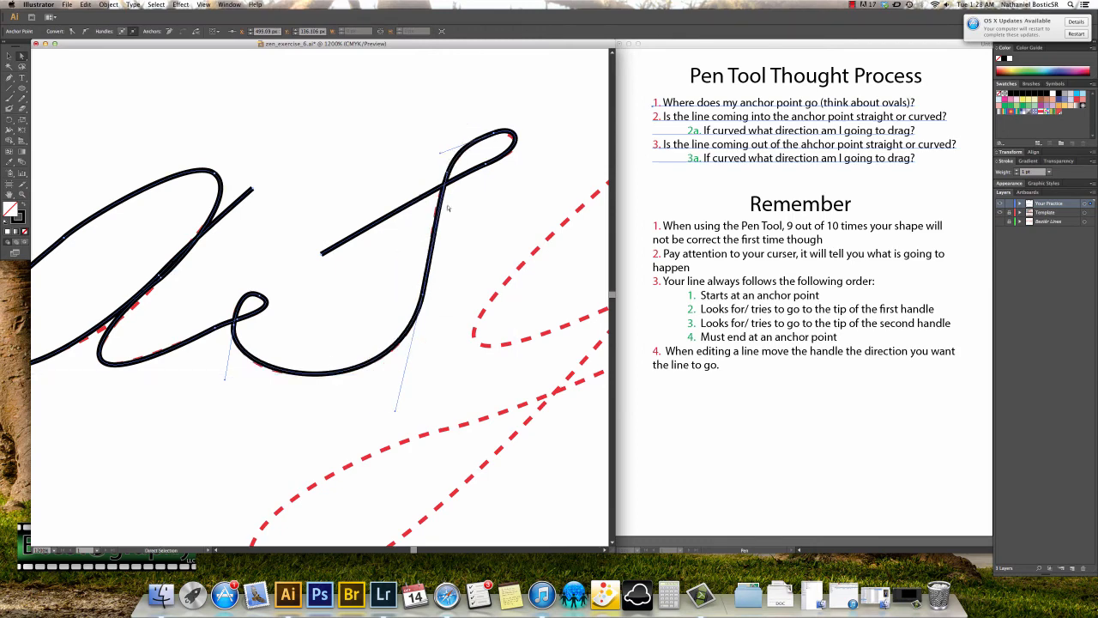
click(516, 128)
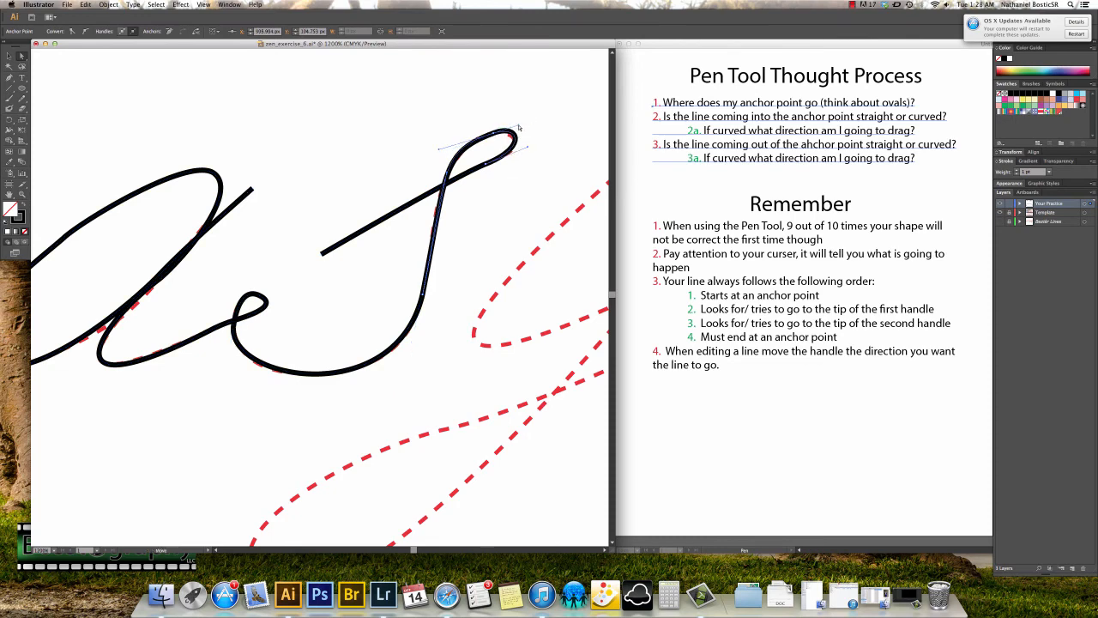
drag(438, 152, 444, 150)
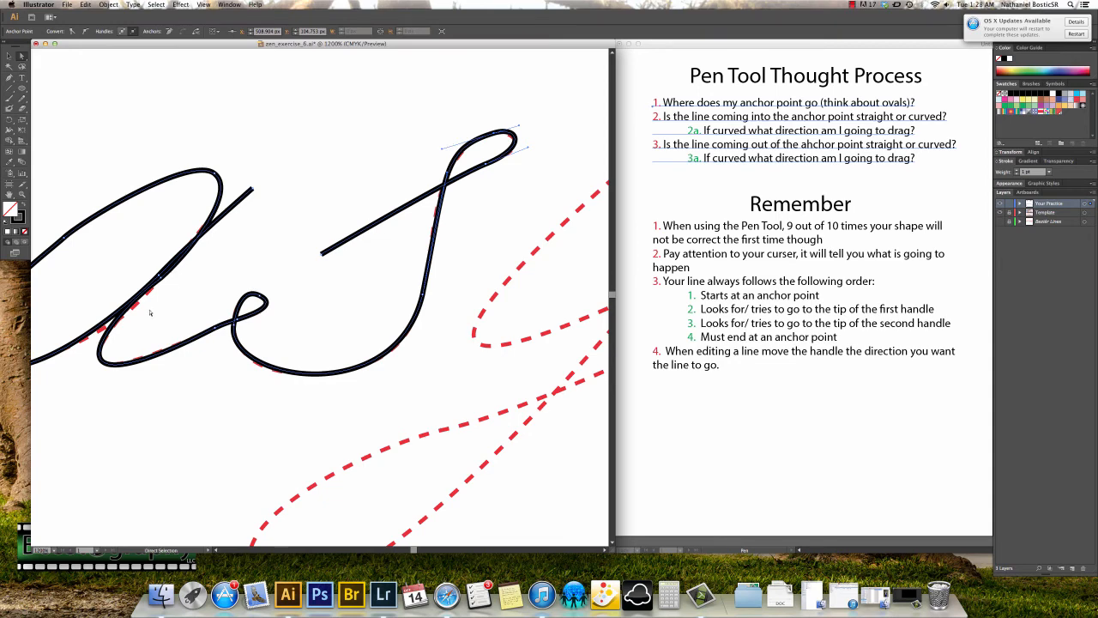
- Adjust the handle at the a's lower-left bend and the anchor on its upper-left edge so the bowl fits the template
drag(109, 332, 274, 275)
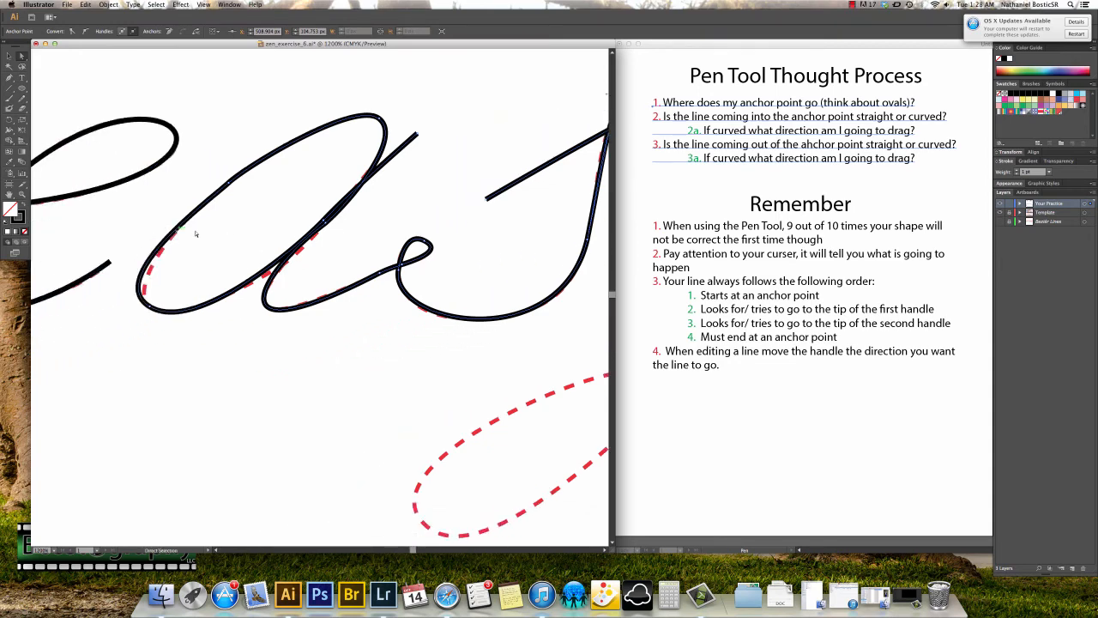
click(147, 307)
drag(104, 280, 115, 285)
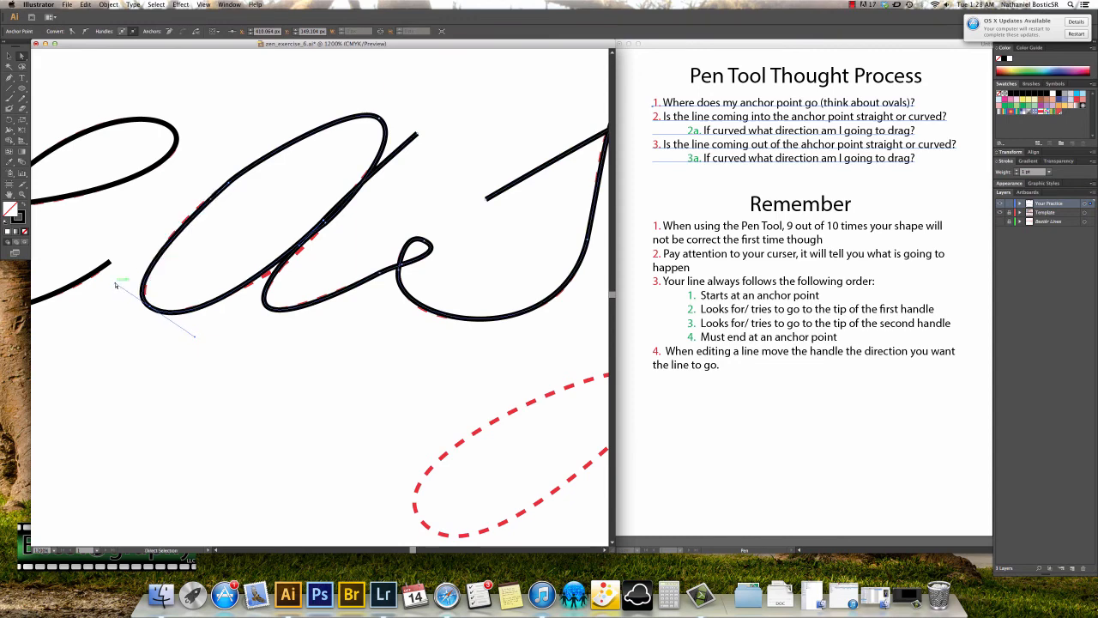
click(230, 184)
drag(211, 201, 208, 198)
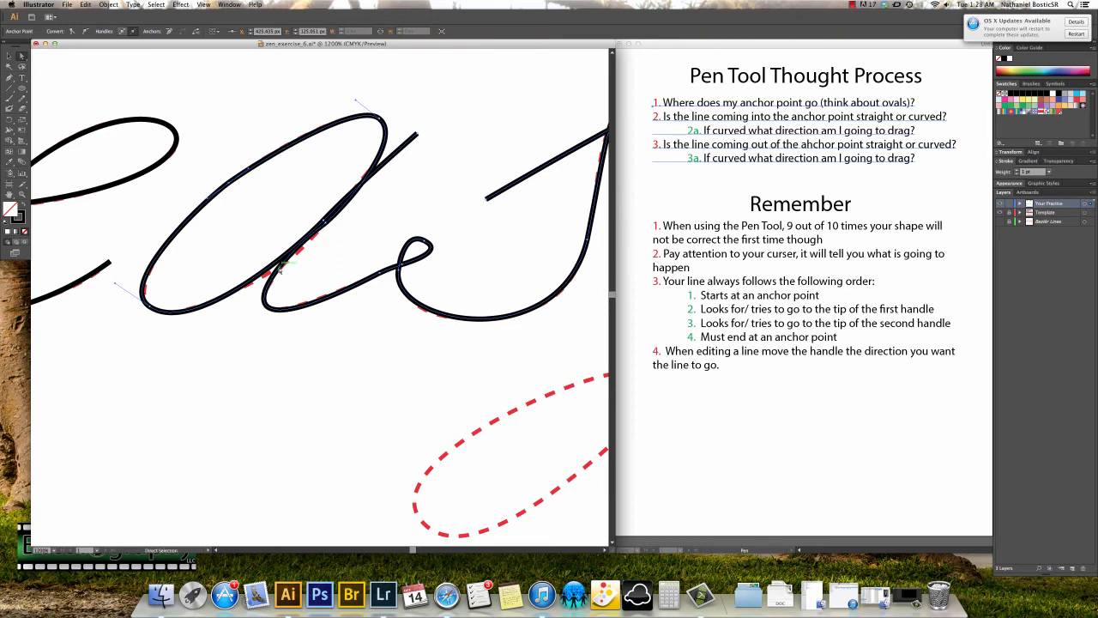
- Try to nudge the a's mid-stem anchor onto the dashes, and turn off Smart Guides to stop the snapping
mouse_move(319, 220)
mouse_down()
mouse_move(335, 236)
mouse_move(326, 224)
mouse_up()
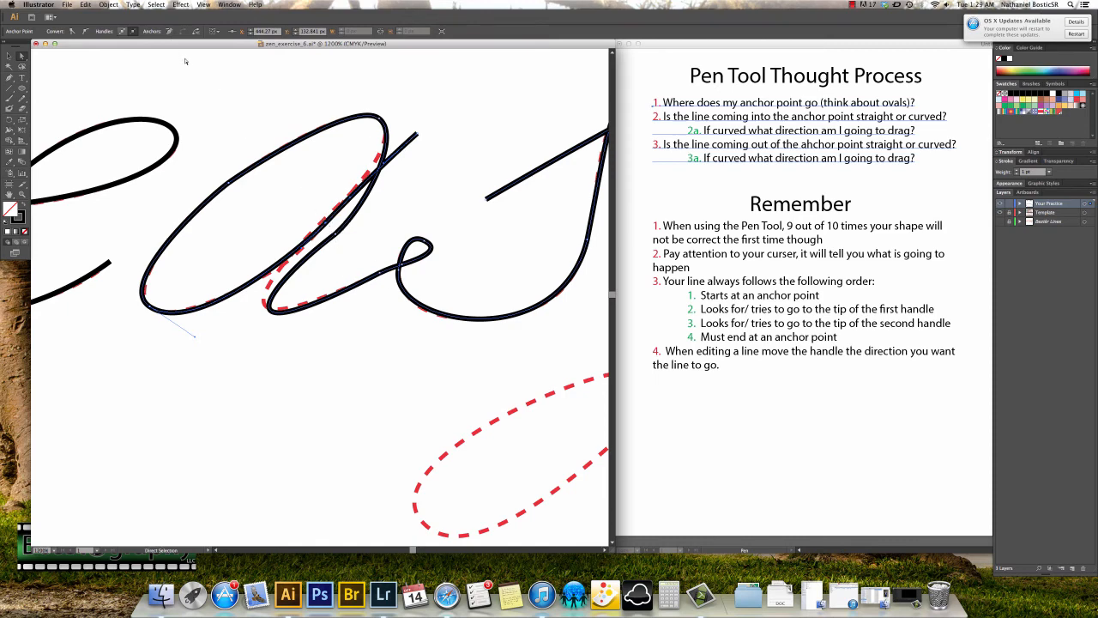
click(203, 4)
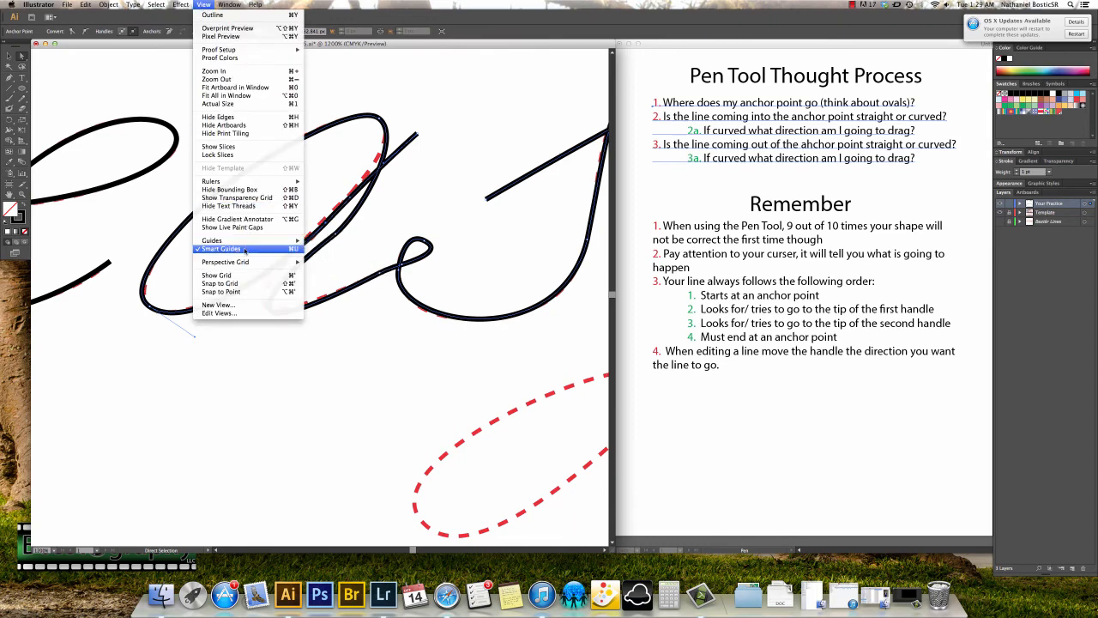
mouse_move(246, 245)
click(209, 249)
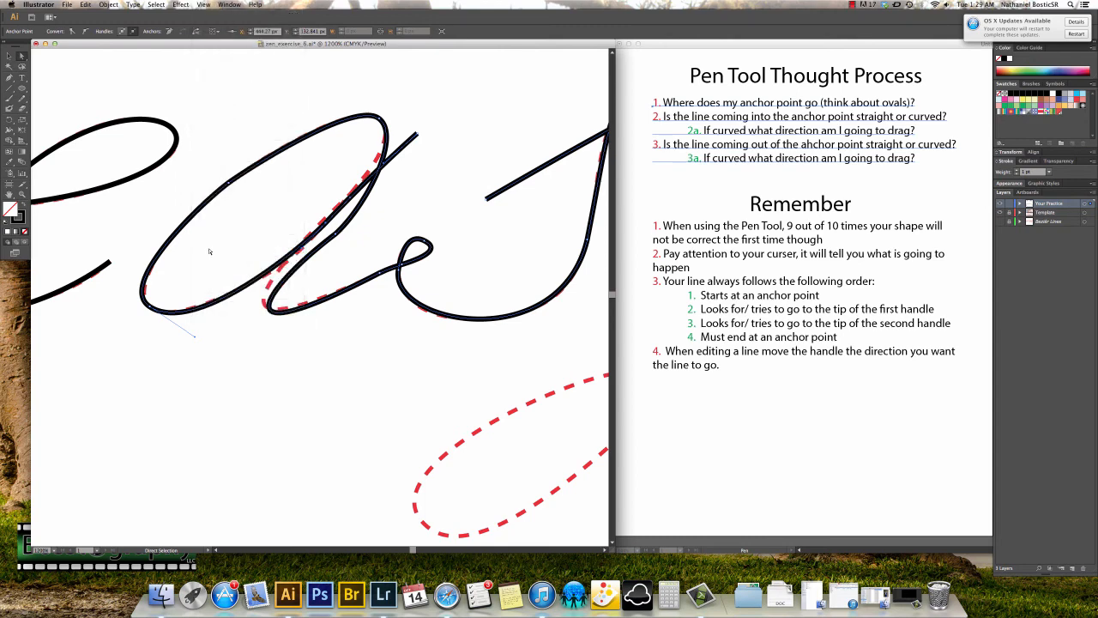
- Reposition the a's mid-stem anchor on the dashed line, and fine-tune the handles of its lower-right curve
click(326, 226)
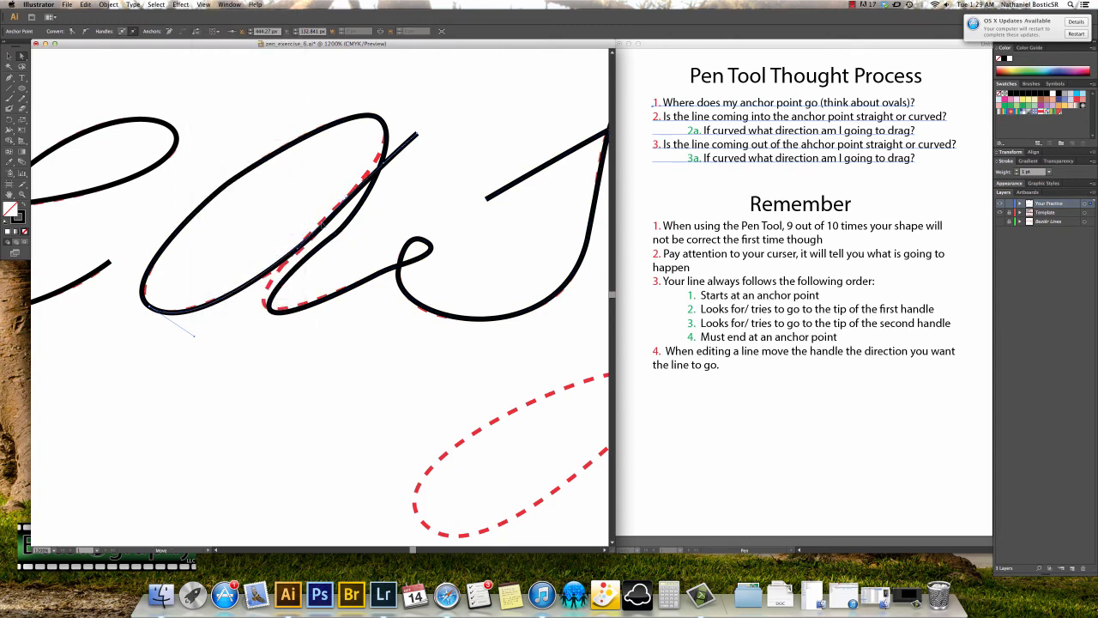
click(325, 228)
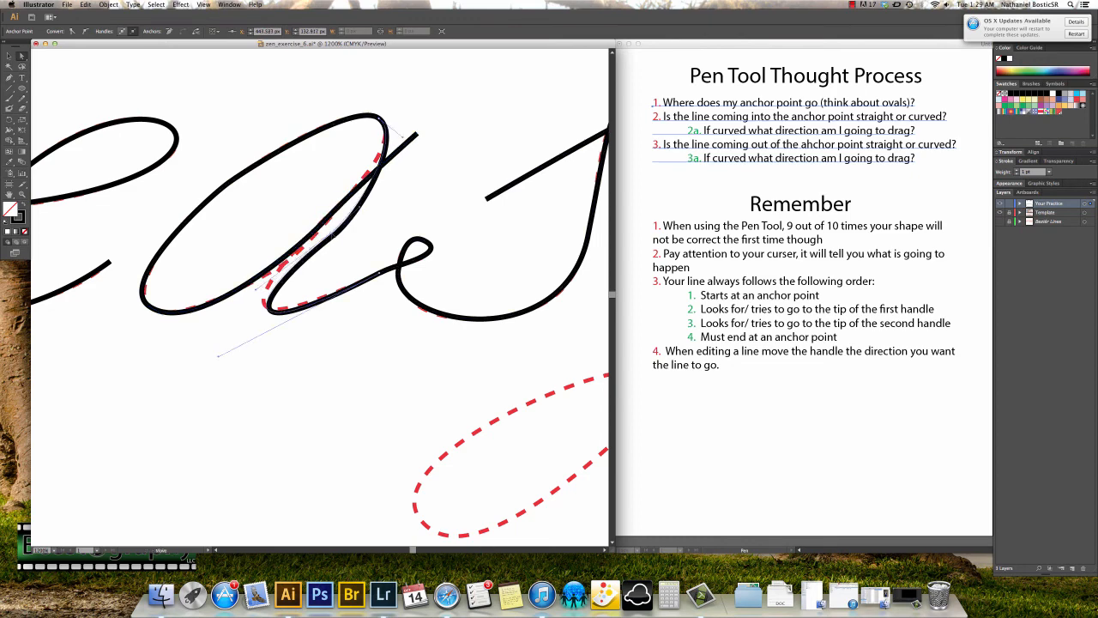
drag(322, 229, 323, 229)
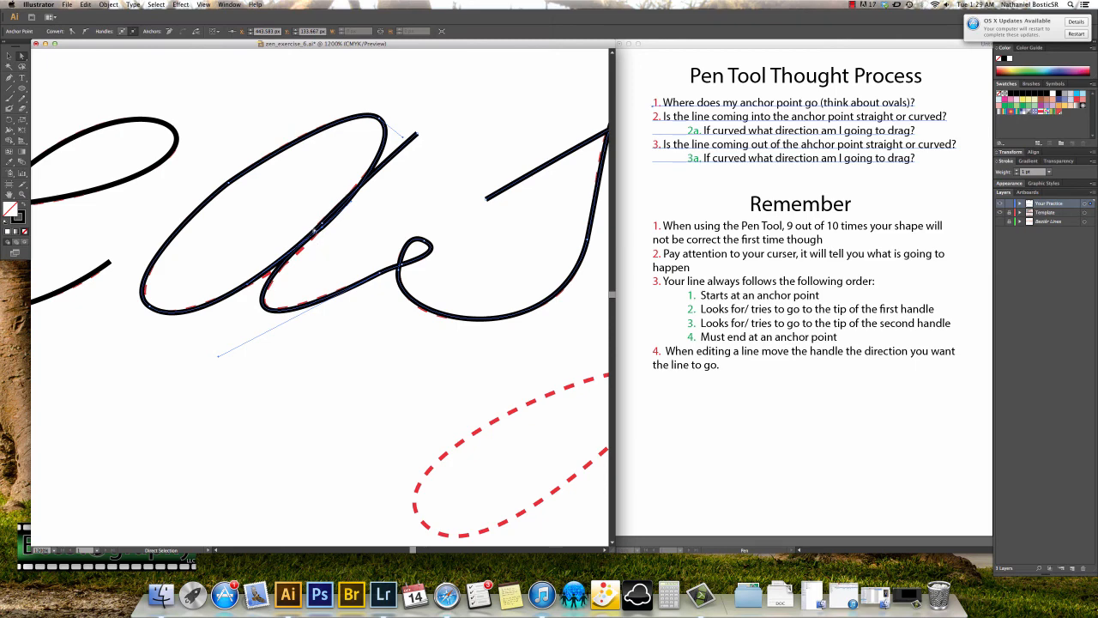
click(314, 240)
click(324, 230)
drag(248, 284, 252, 286)
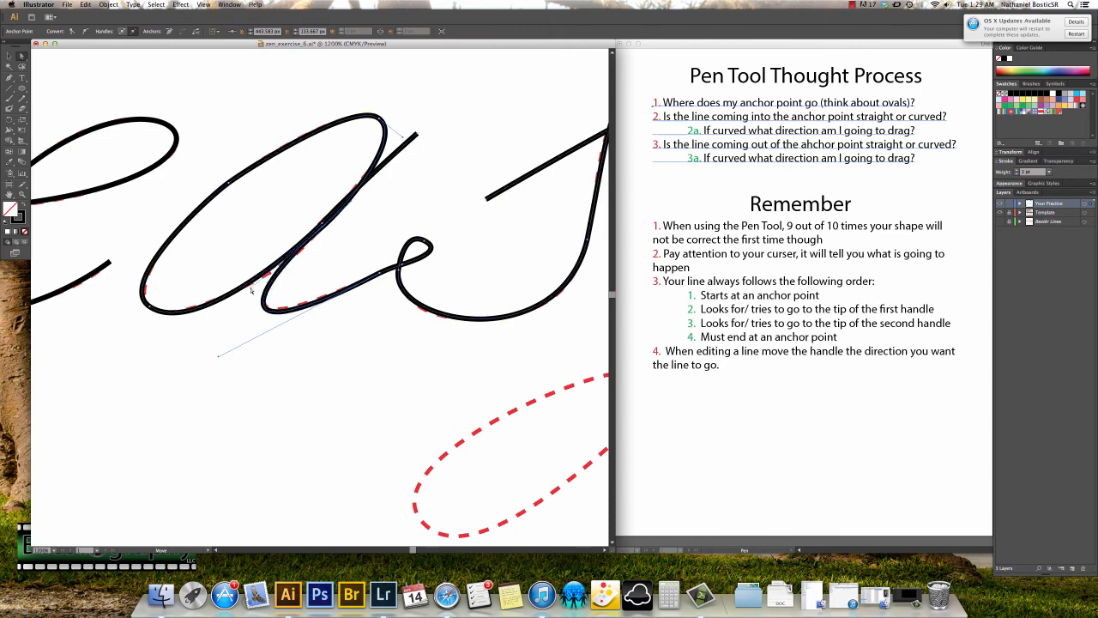
drag(218, 354, 223, 354)
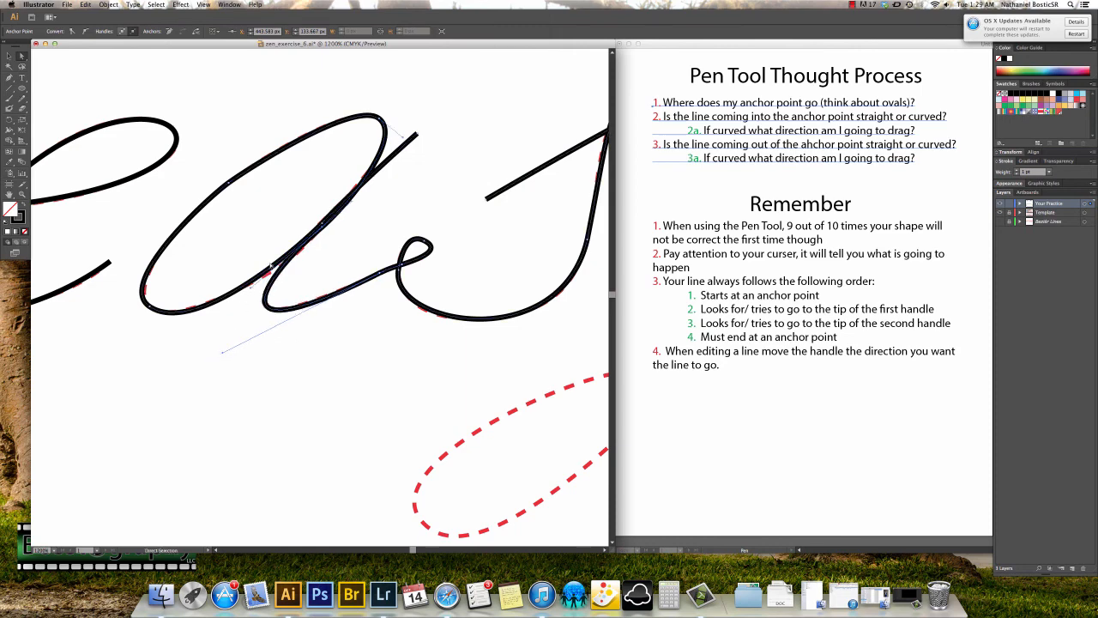
- Deselect the traced "as" path and reselect it as a whole object with the Selection tool
scroll(377, 257, right, 5)
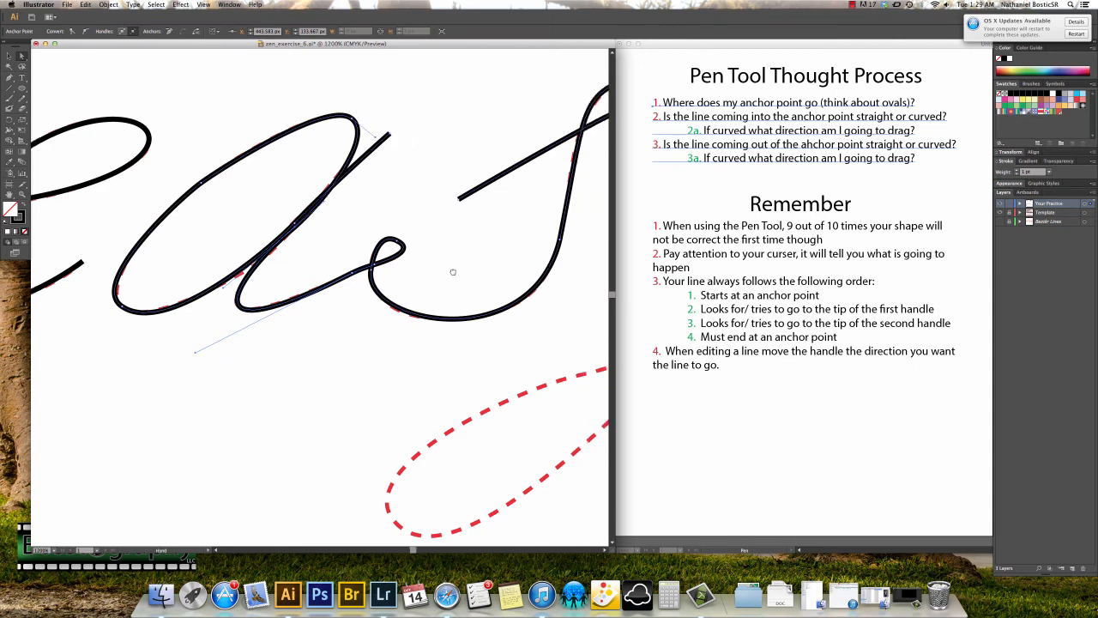
scroll(362, 275, down, 3)
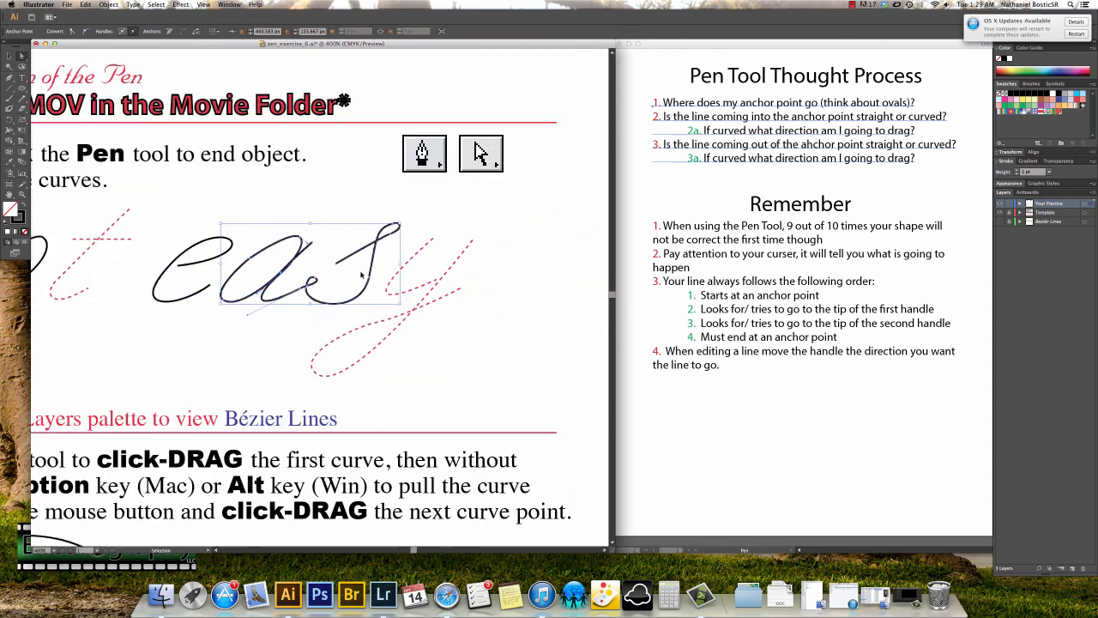
click(287, 336)
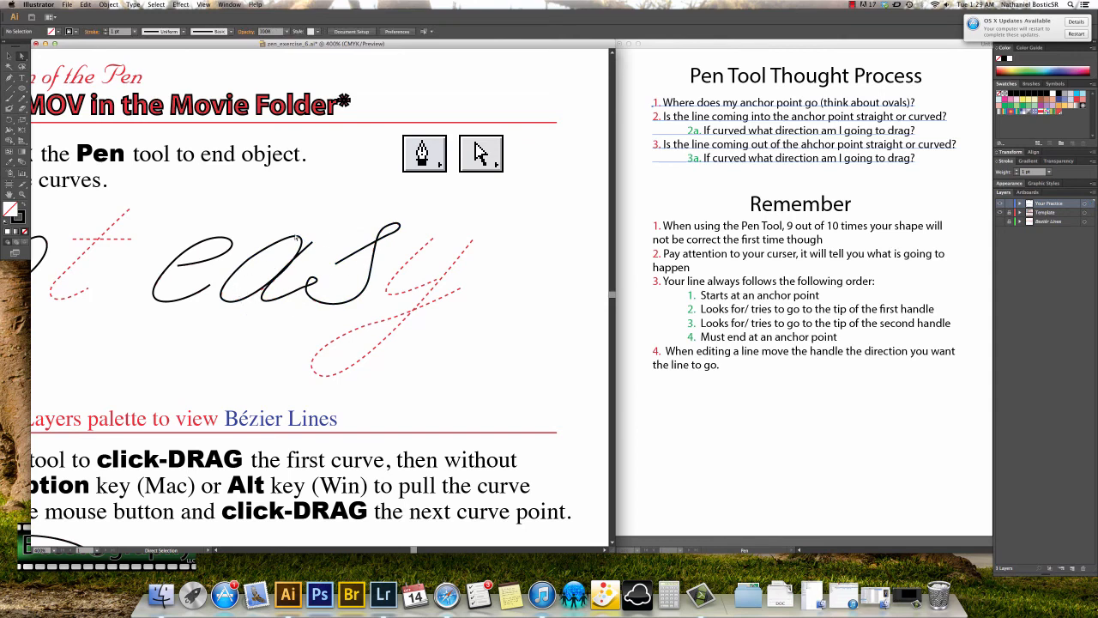
click(9, 56)
click(295, 242)
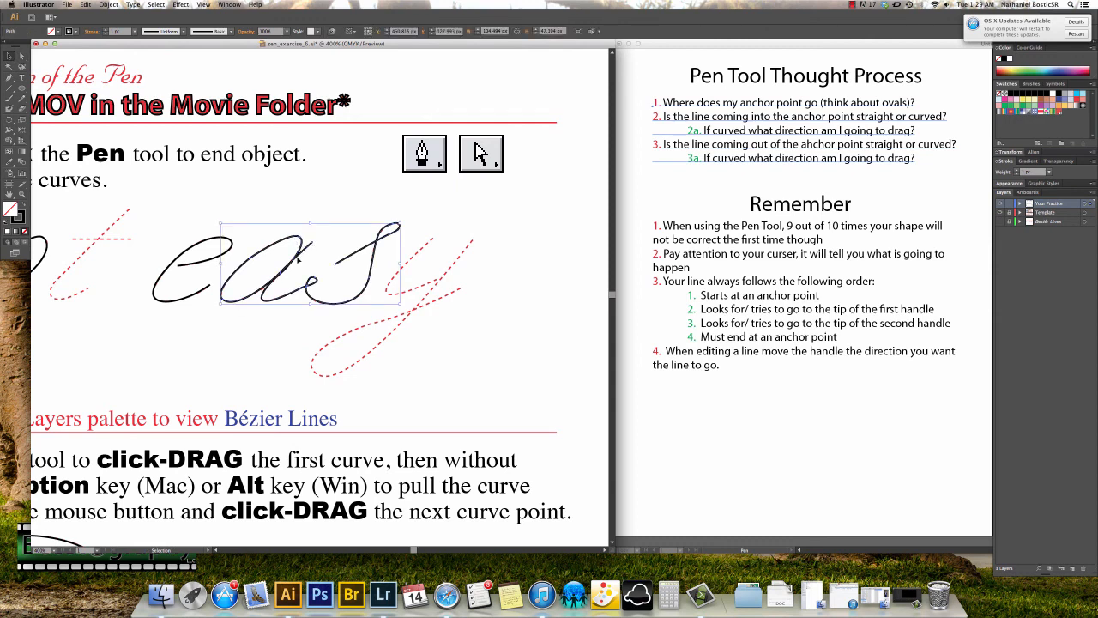
click(258, 308)
click(296, 239)
- Try moving the whole "as" path slightly with the Selection tool, and undo the move
key(a)
key(super+equal)
key(super+equal)
key(v)
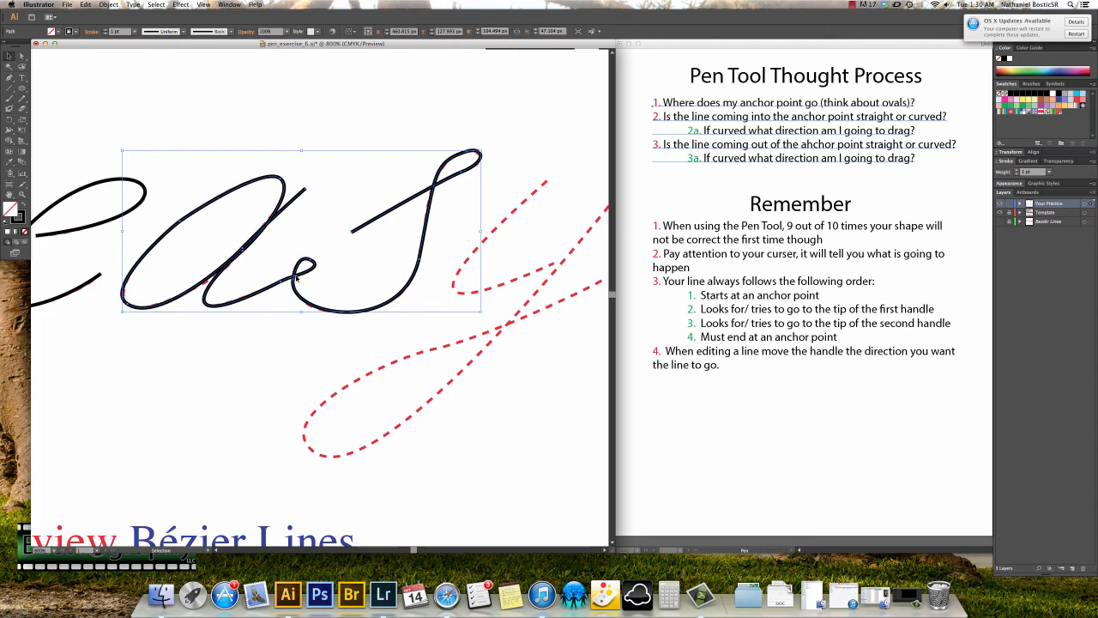
drag(298, 279, 306, 284)
key(super+z)
- Select the "as" path with Direct Selection to inspect its anchors, fit the whole artboard in view and deselect everything
click(22, 56)
click(294, 242)
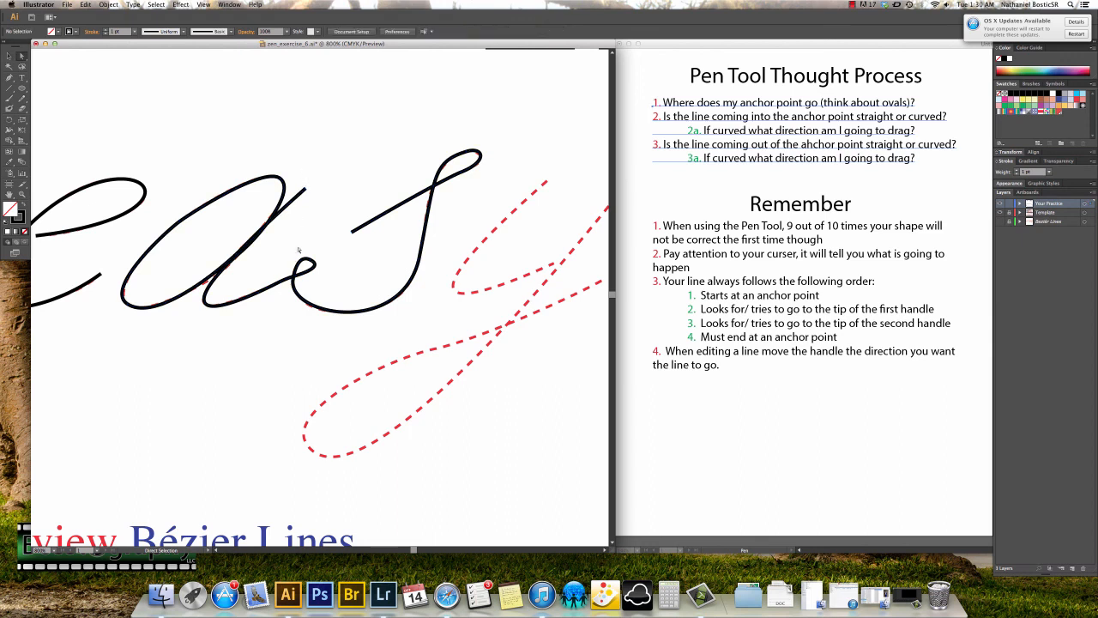
click(294, 278)
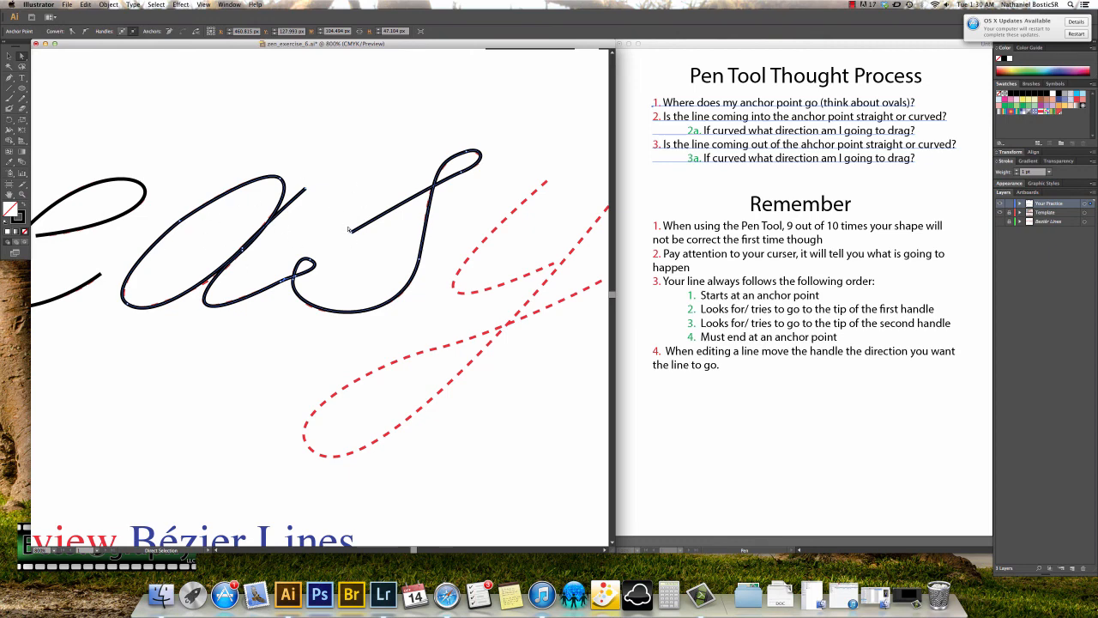
key(super+0)
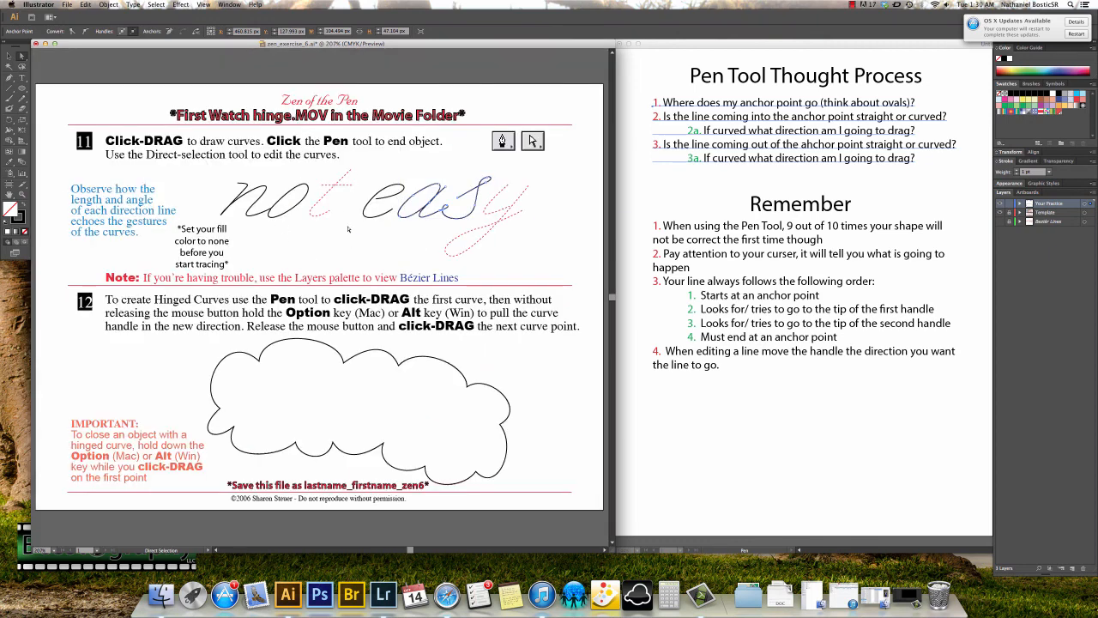
click(360, 240)
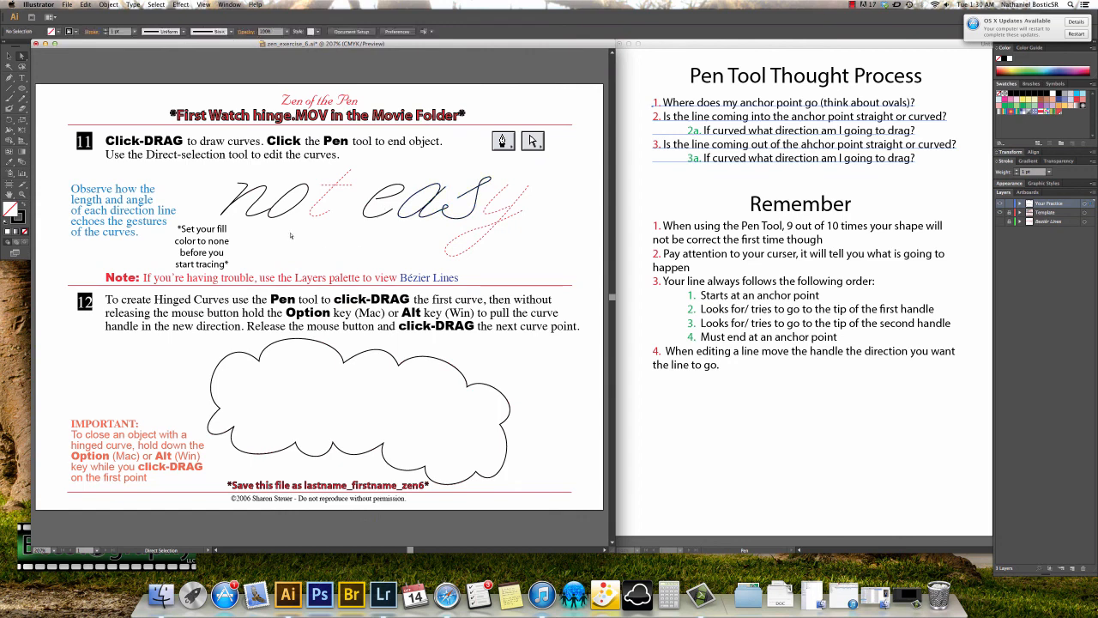